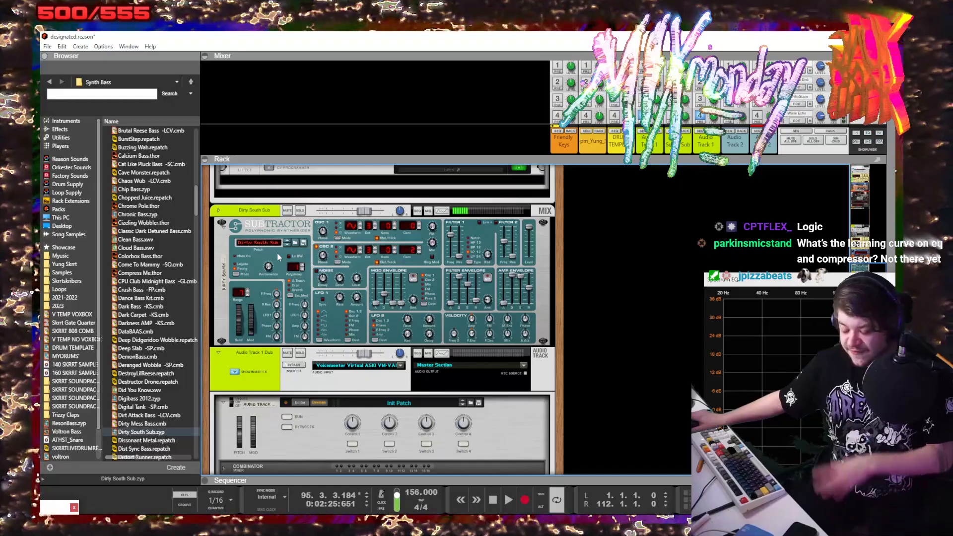
# - Add an MClass Compressor after the Dirty South Sub Subtractor in the rack
pyautogui.rightClick(275, 256)
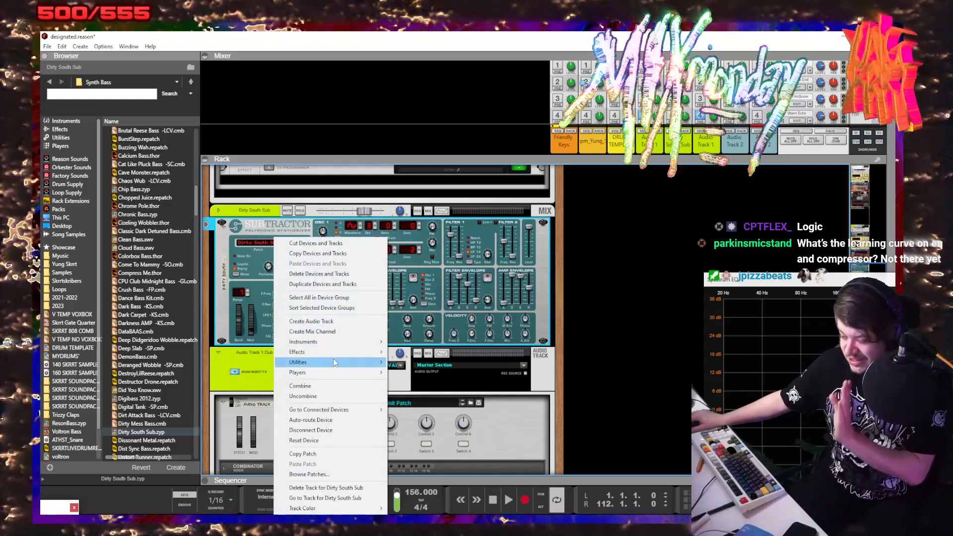
pyautogui.moveTo(318, 351)
pyautogui.click(449, 396)
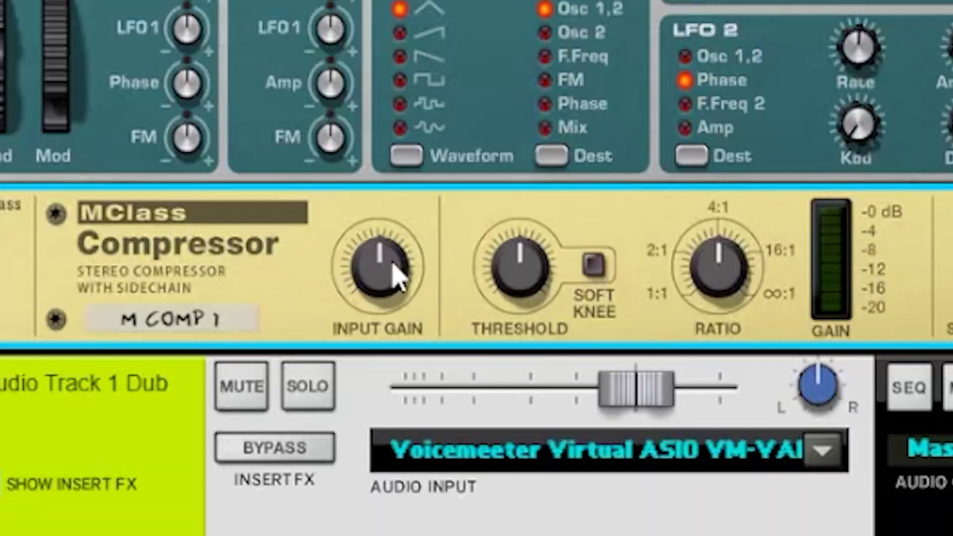
# - Play test notes through the Dirty South Sub Subtractor and try adjusting the MClass Compressor's input gain
pyautogui.moveTo(397, 278)
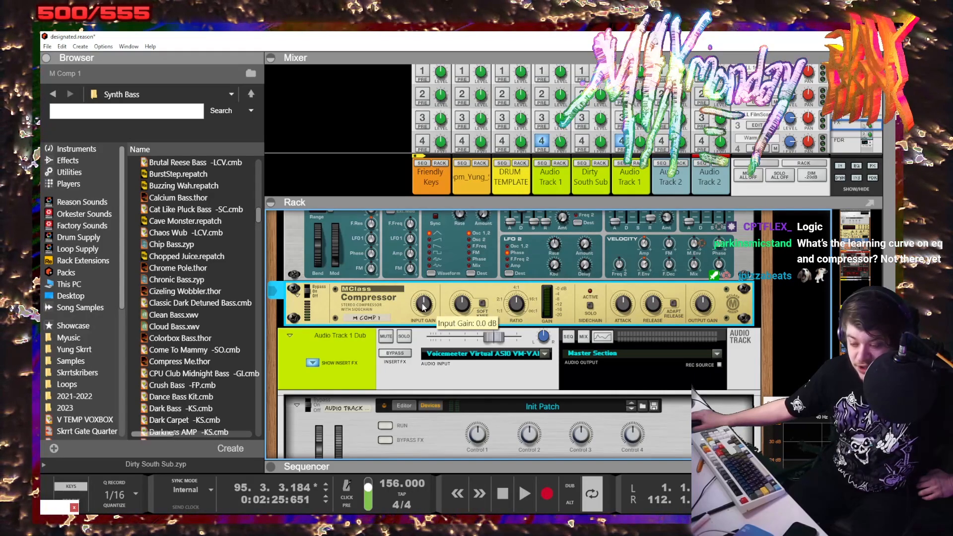
pyautogui.scroll(1, 430, 306)
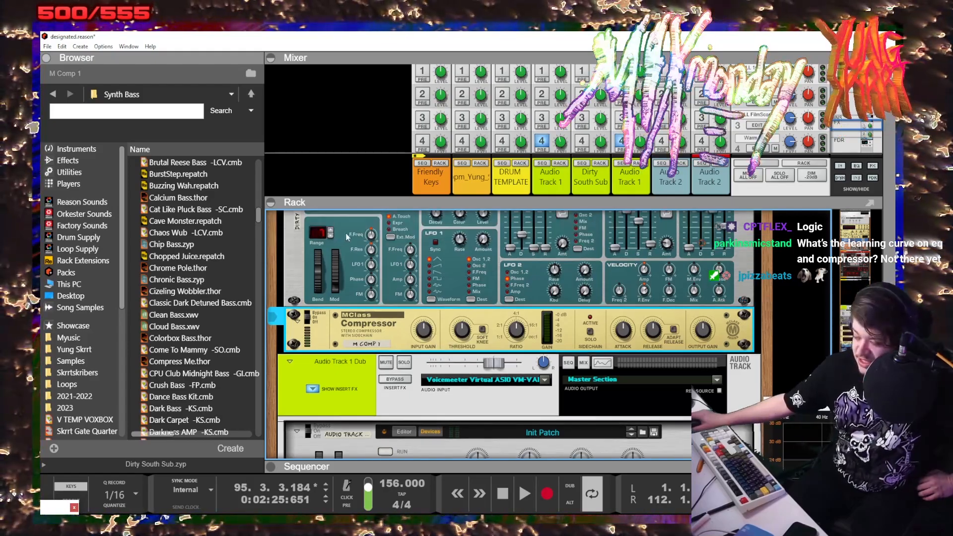
pyautogui.click(299, 289)
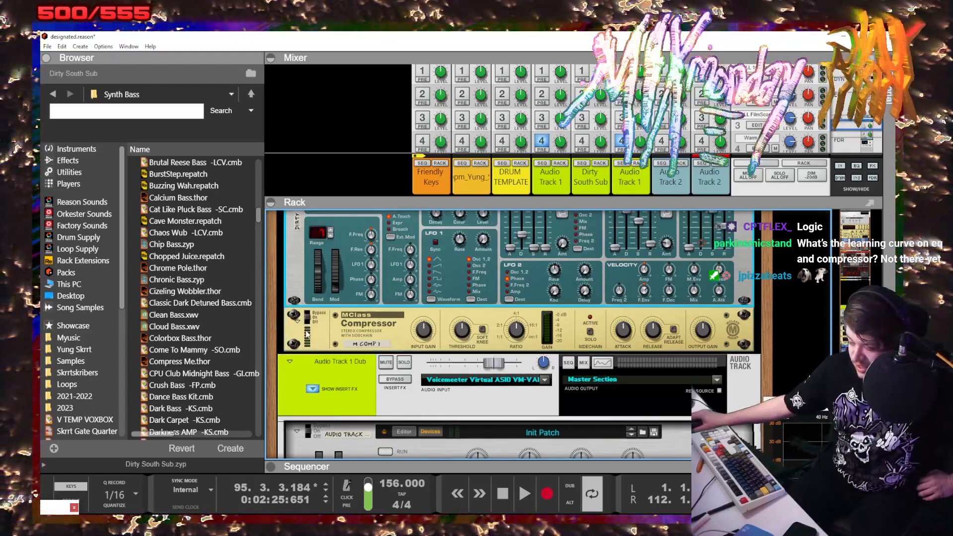
pyautogui.press('z')
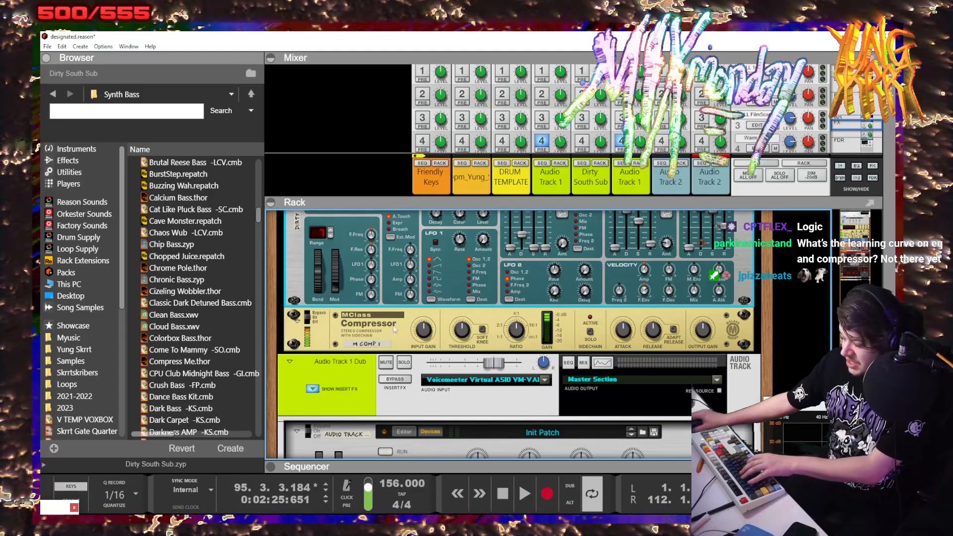
pyautogui.moveTo(423, 330); pyautogui.dragTo(423, 314)
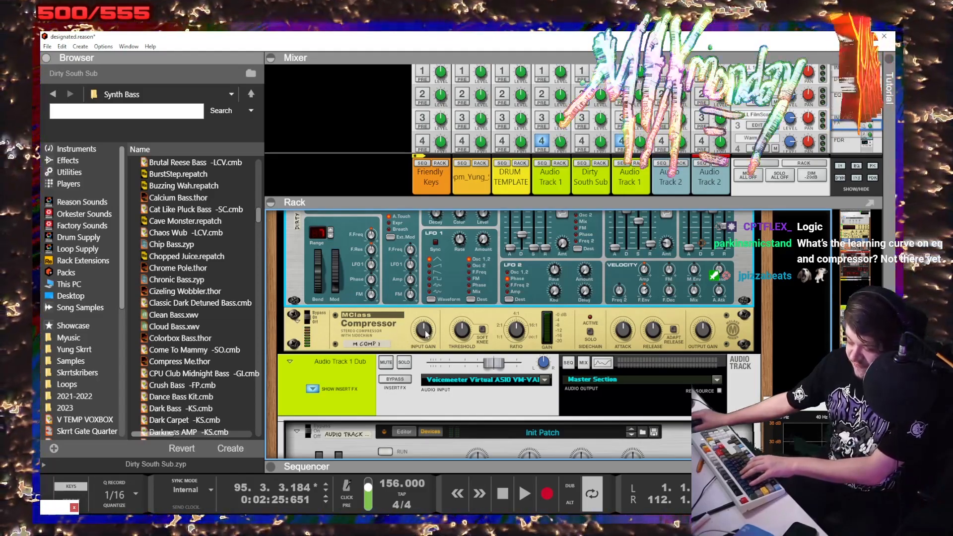
pyautogui.moveTo(347, 263); pyautogui.dragTo(338, 306)
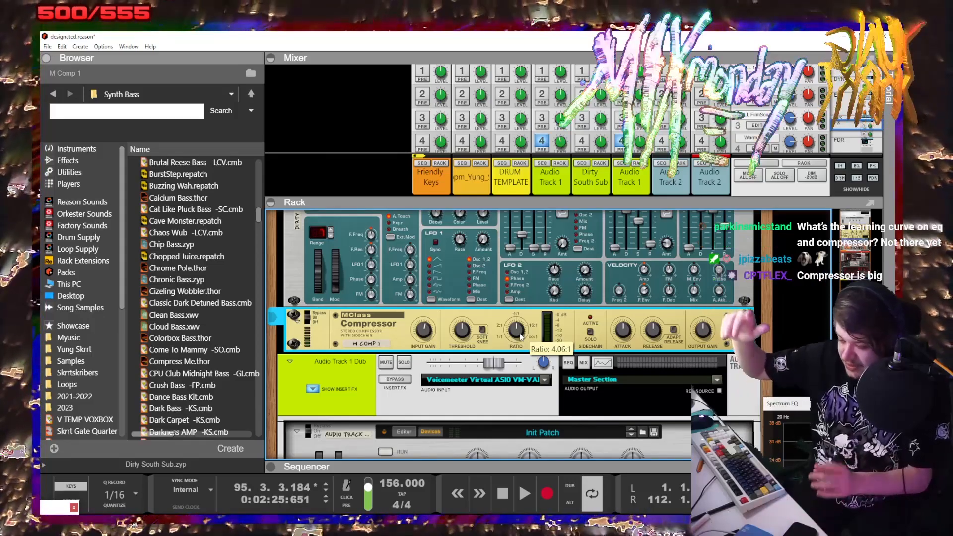
# - Try the compressor's ratio at 2.34:1 and at ∞:1, with the input gain raised slightly
pyautogui.moveTo(517, 331); pyautogui.dragTo(518, 337)
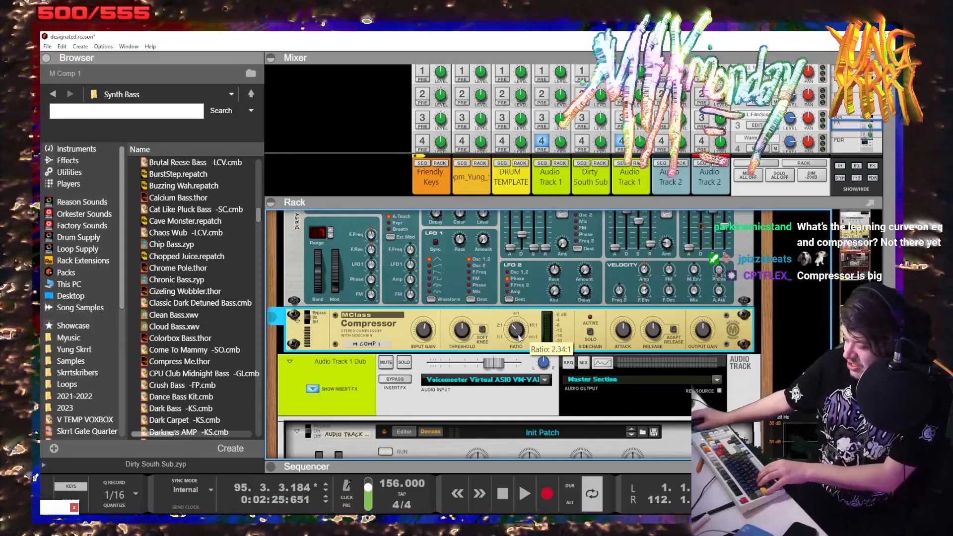
pyautogui.press('space')
pyautogui.moveTo(379, 280); pyautogui.dragTo(397, 314)
pyautogui.moveTo(380, 267); pyautogui.dragTo(383, 257)
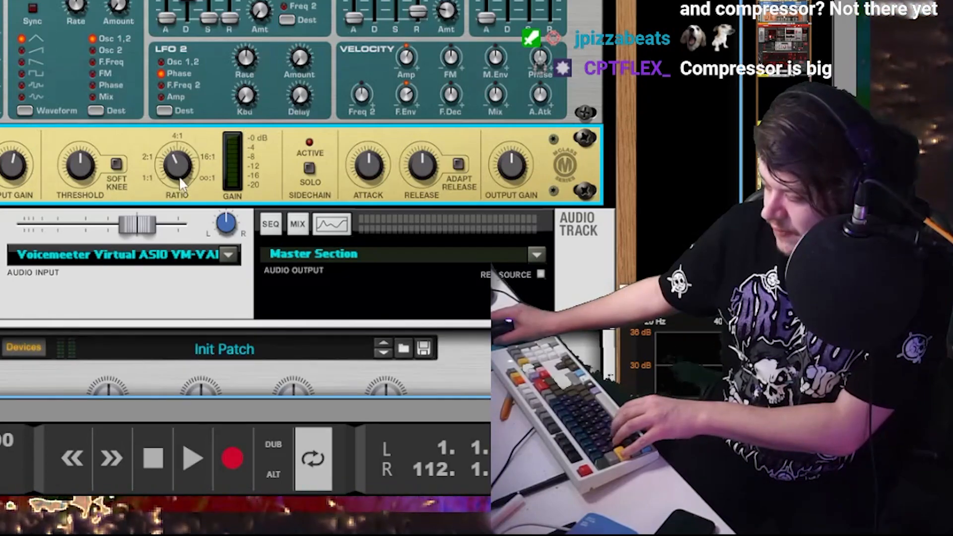
pyautogui.moveTo(180, 169); pyautogui.dragTo(239, 160)
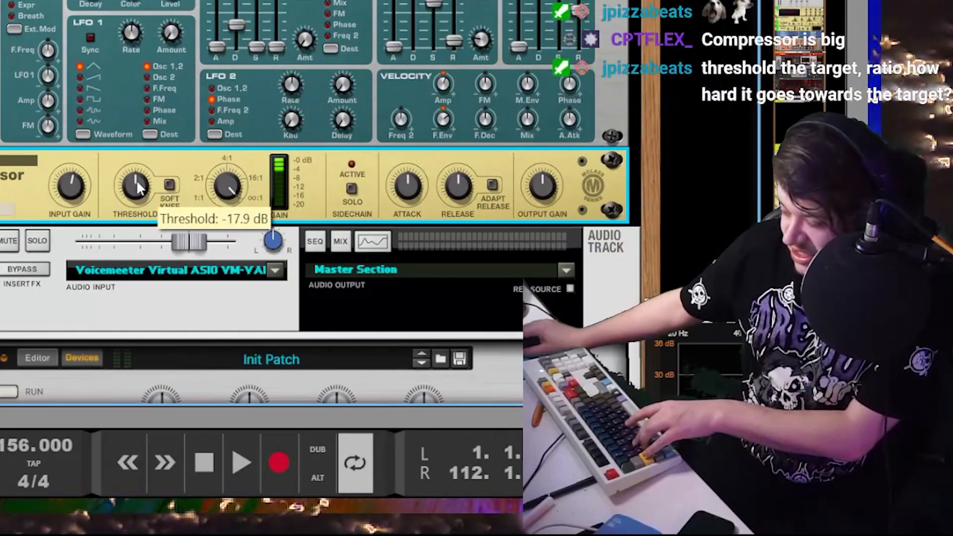
# - Try the compressor's threshold at -17.0 dB, 0 dB and -18.4 dB, and lower the ratio to between 4:1 and 16:1
pyautogui.moveTo(147, 190); pyautogui.dragTo(166, 208)
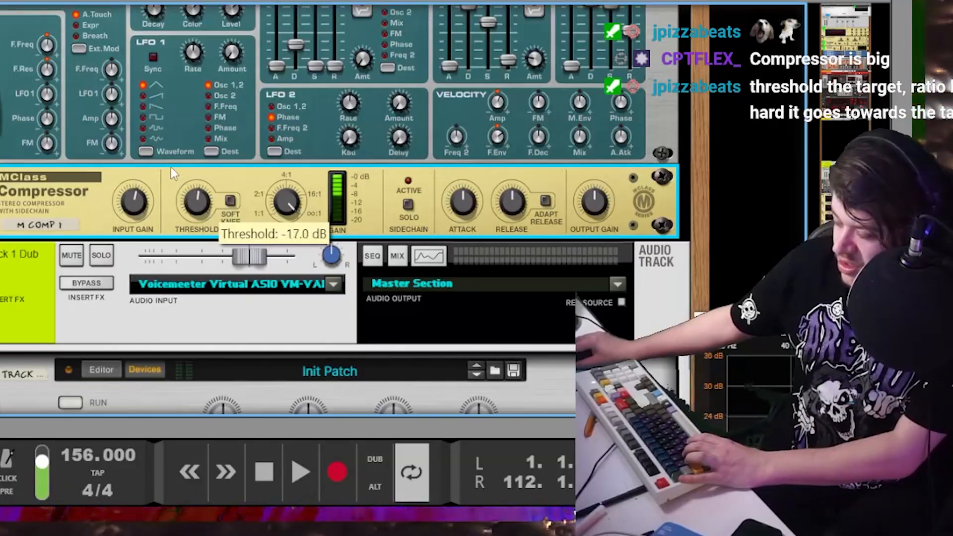
pyautogui.moveTo(171, 167); pyautogui.dragTo(167, 133)
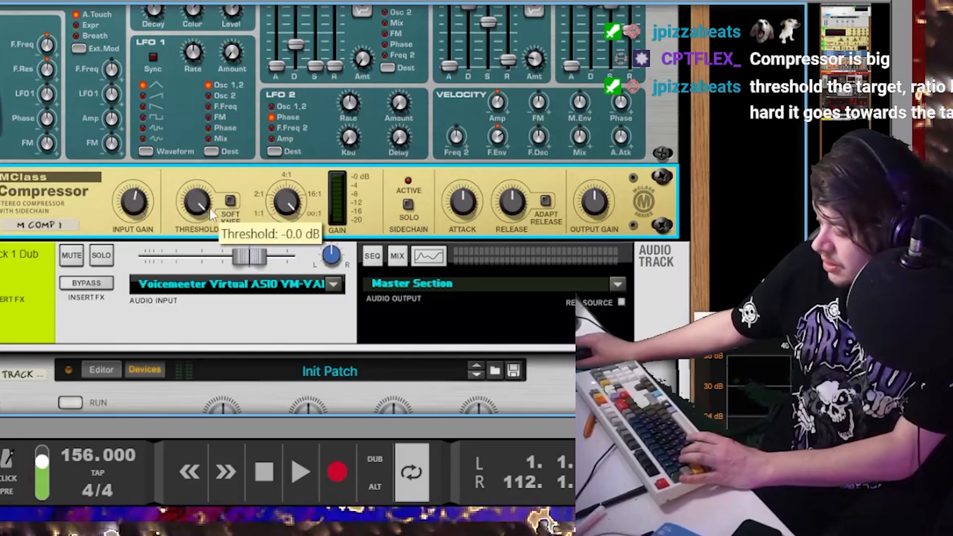
pyautogui.moveTo(222, 215); pyautogui.dragTo(238, 245)
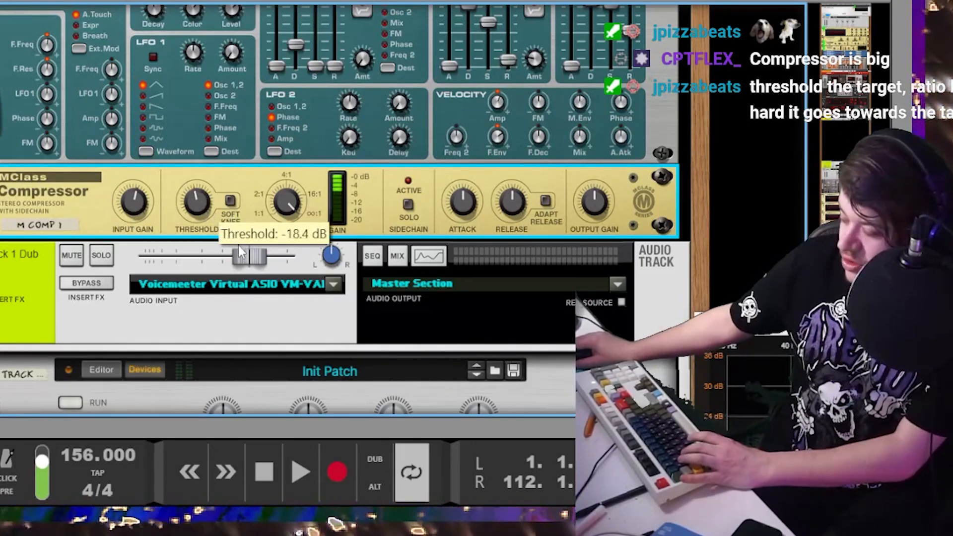
pyautogui.moveTo(292, 216); pyautogui.dragTo(217, 223)
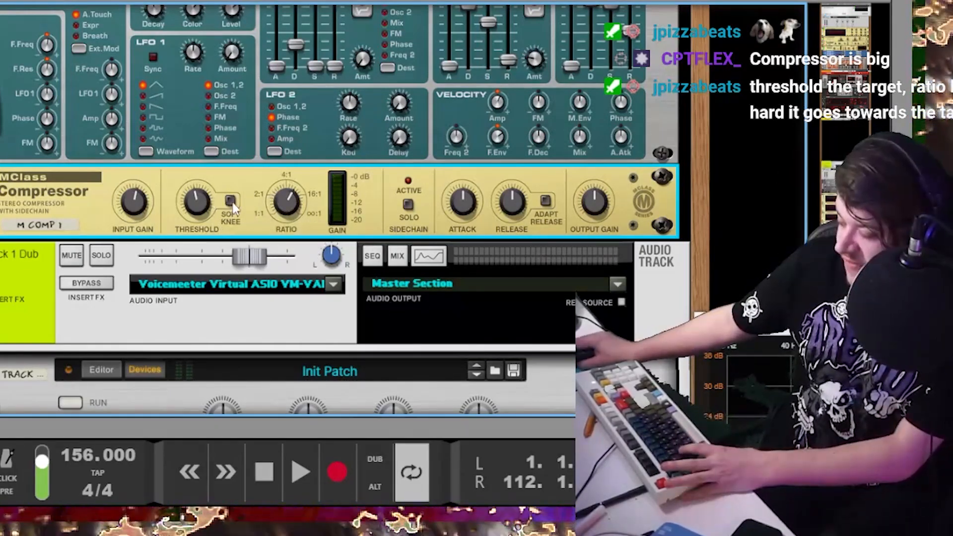
# - Try the compressor with soft knee on and off, and lower the threshold to -26.9 dB before raising it again
pyautogui.click(231, 201)
pyautogui.moveTo(209, 168); pyautogui.dragTo(210, 200)
pyautogui.click(230, 200)
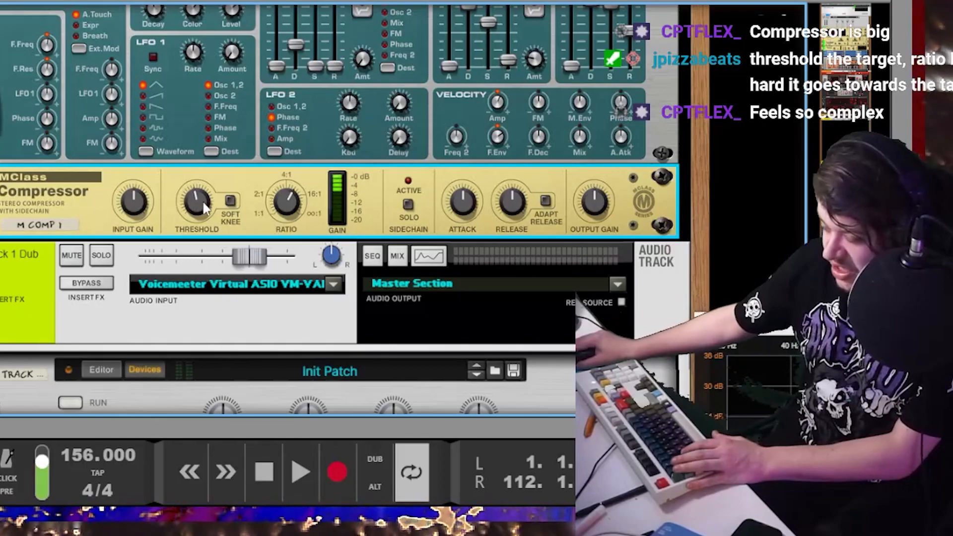
pyautogui.moveTo(201, 191); pyautogui.dragTo(217, 216)
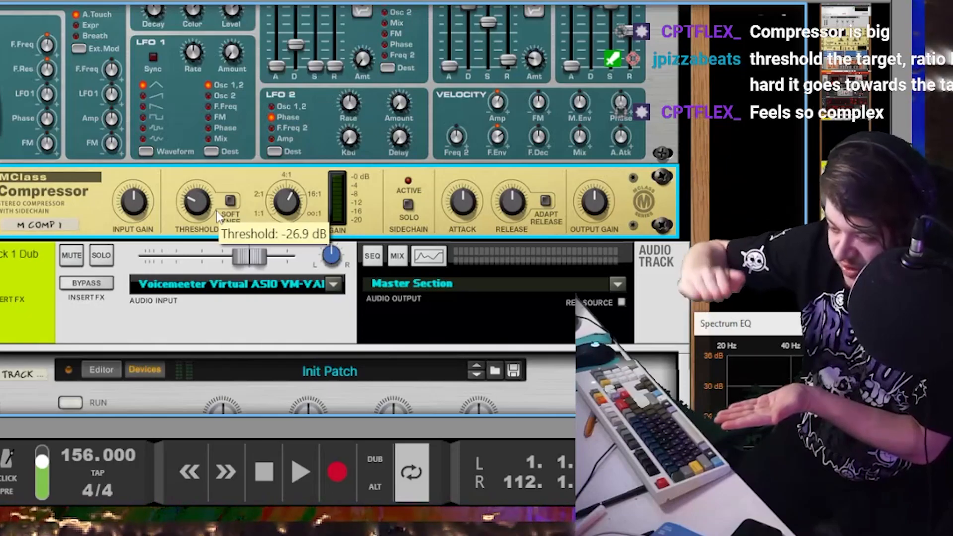
pyautogui.moveTo(217, 216); pyautogui.dragTo(194, 189)
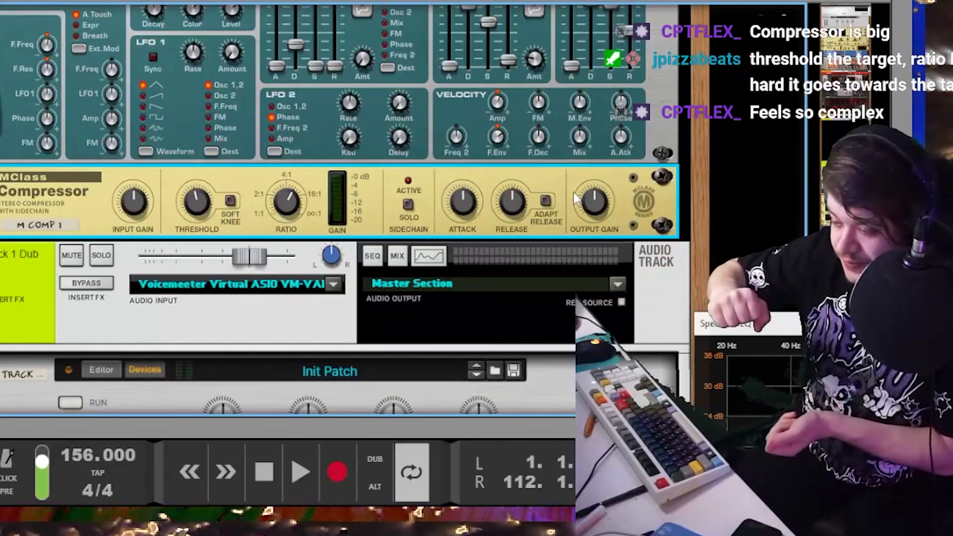
# - Set the compressor's attack to its fastest value and, after trying ∞:1, set the ratio to 6.20:1
pyautogui.moveTo(462, 203); pyautogui.dragTo(483, 278)
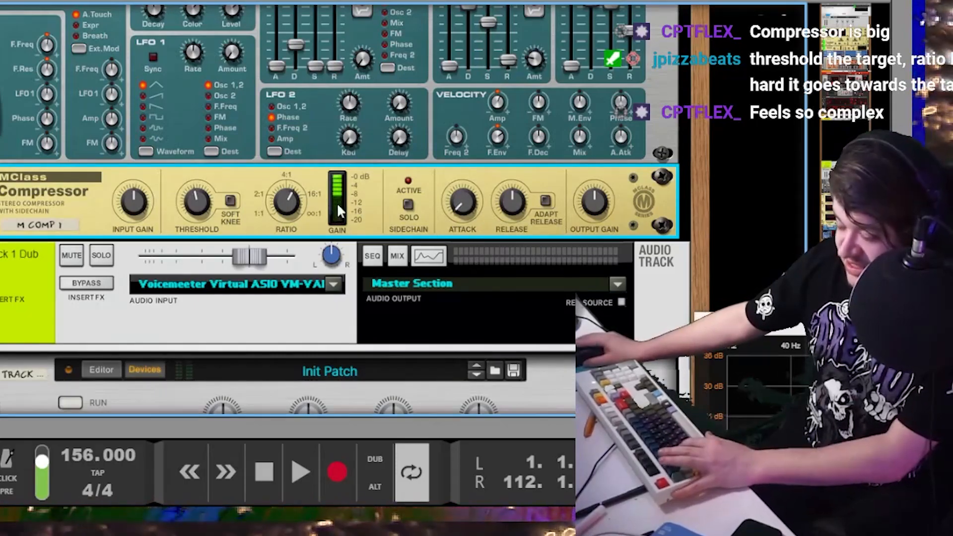
pyautogui.moveTo(300, 210); pyautogui.dragTo(299, 194)
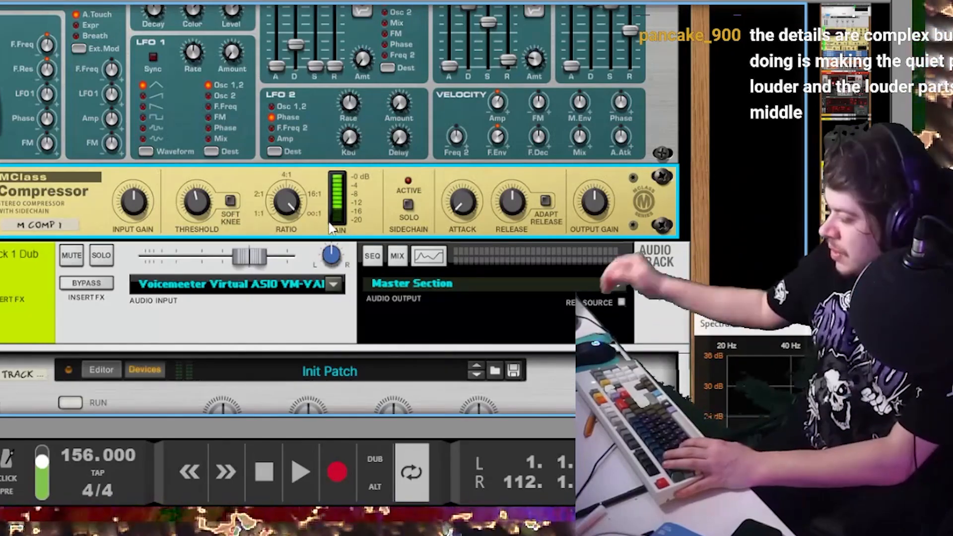
pyautogui.moveTo(292, 200)
pyautogui.moveTo(293, 205); pyautogui.dragTo(301, 229)
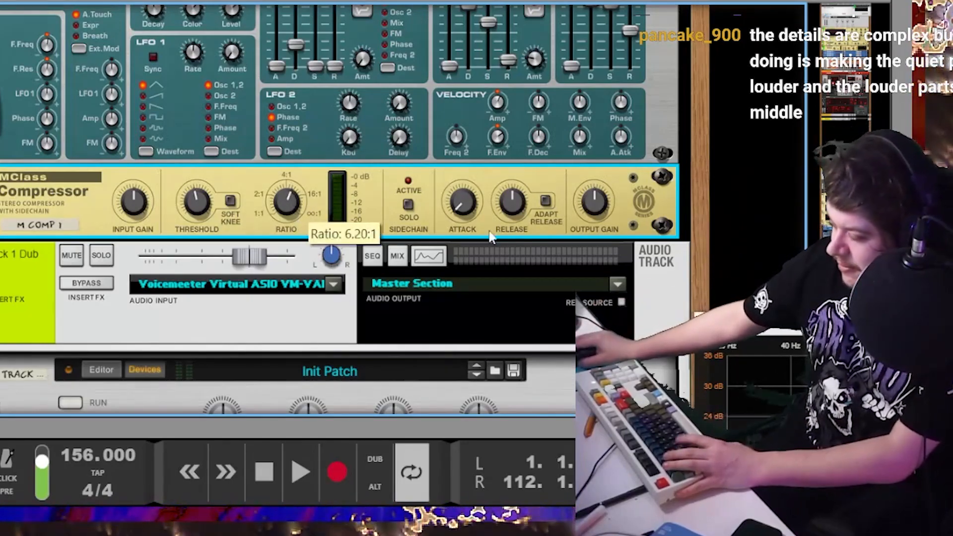
# - Try the compressor's attack at its slowest and fastest values, then set it to 55 ms
pyautogui.moveTo(467, 208)
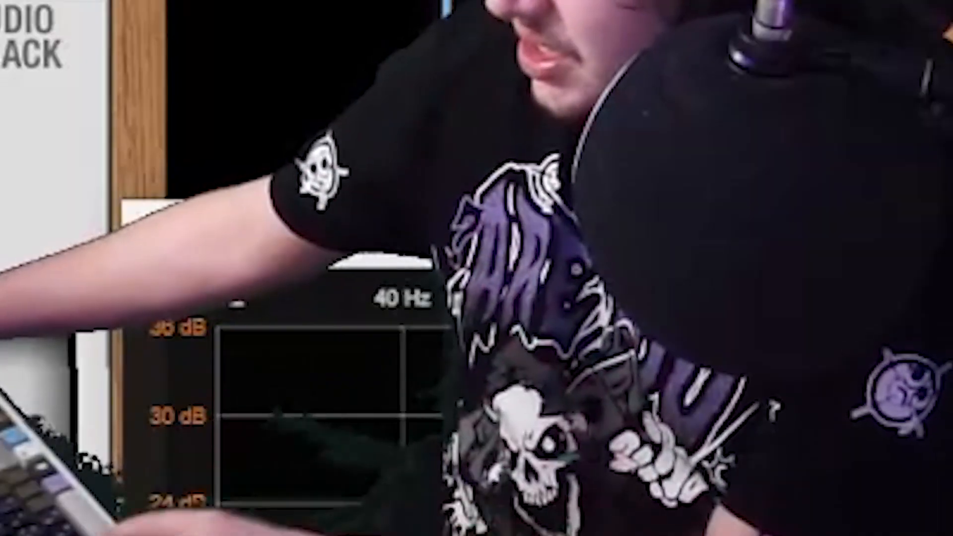
pyautogui.moveTo(454, 205); pyautogui.dragTo(450, 175)
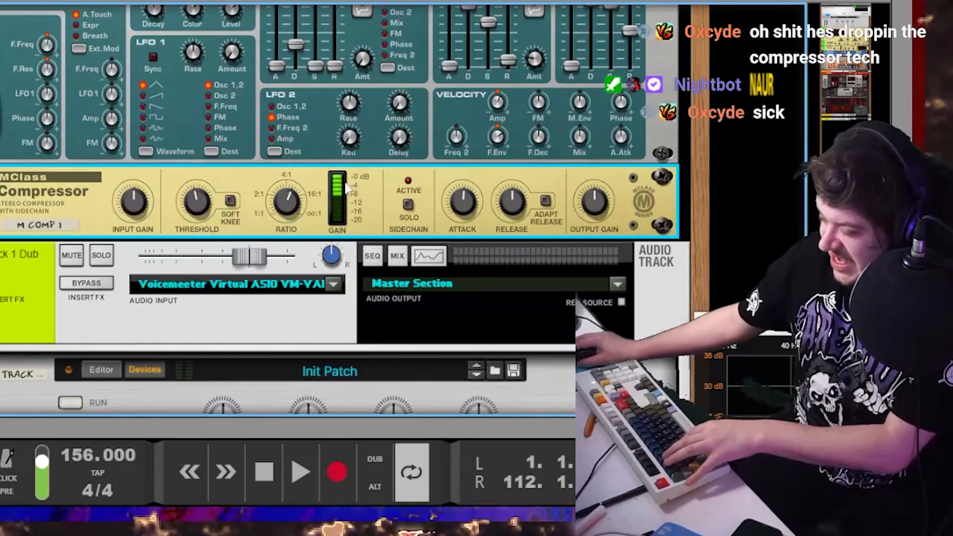
pyautogui.moveTo(462, 201); pyautogui.dragTo(459, 157)
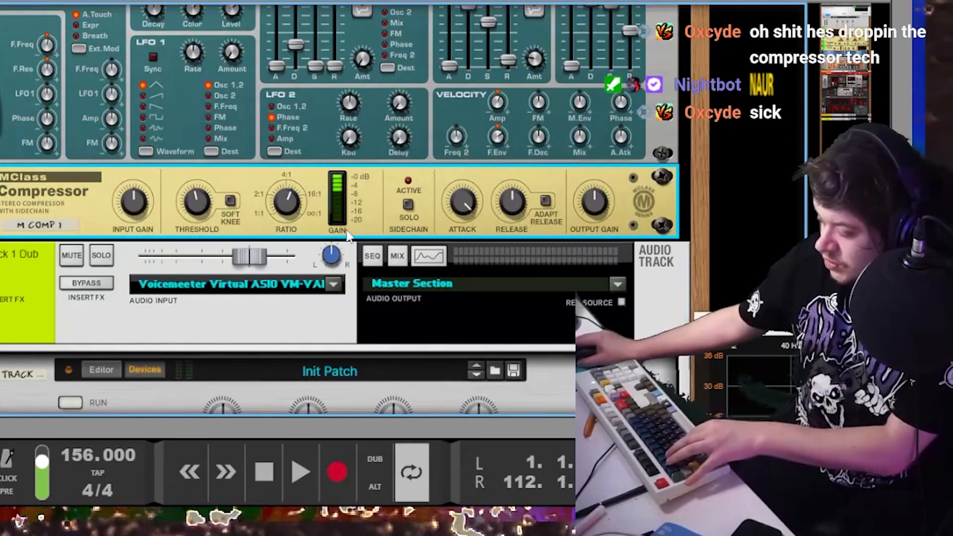
pyautogui.moveTo(455, 205)
pyautogui.mouseDown()
pyautogui.moveTo(470, 236)
pyautogui.moveTo(466, 207)
pyautogui.mouseUp()
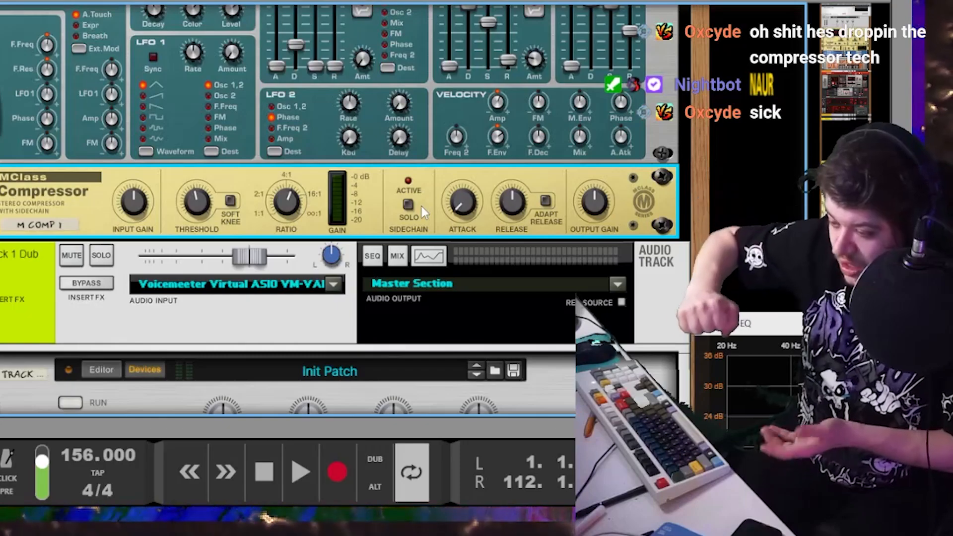
pyautogui.moveTo(472, 211); pyautogui.dragTo(461, 196)
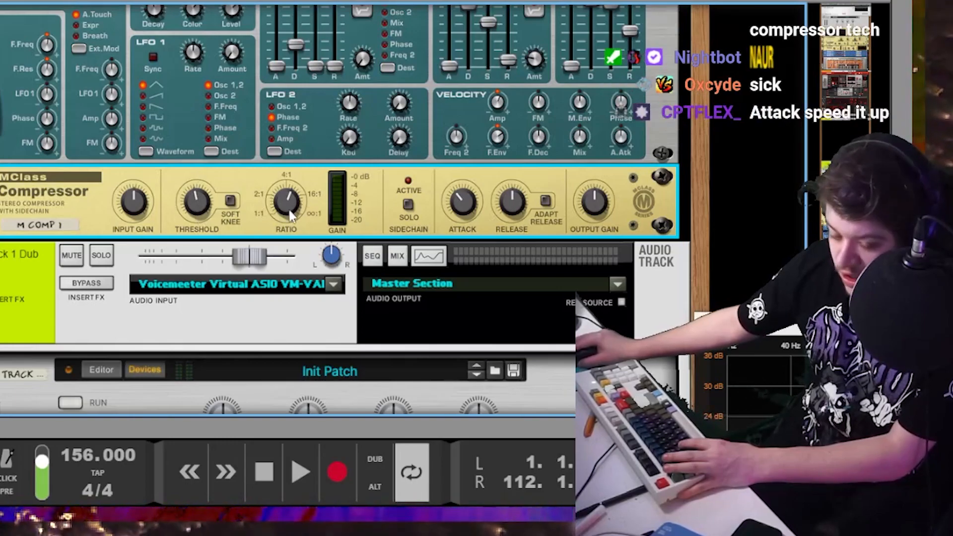
pyautogui.moveTo(468, 204); pyautogui.dragTo(469, 202)
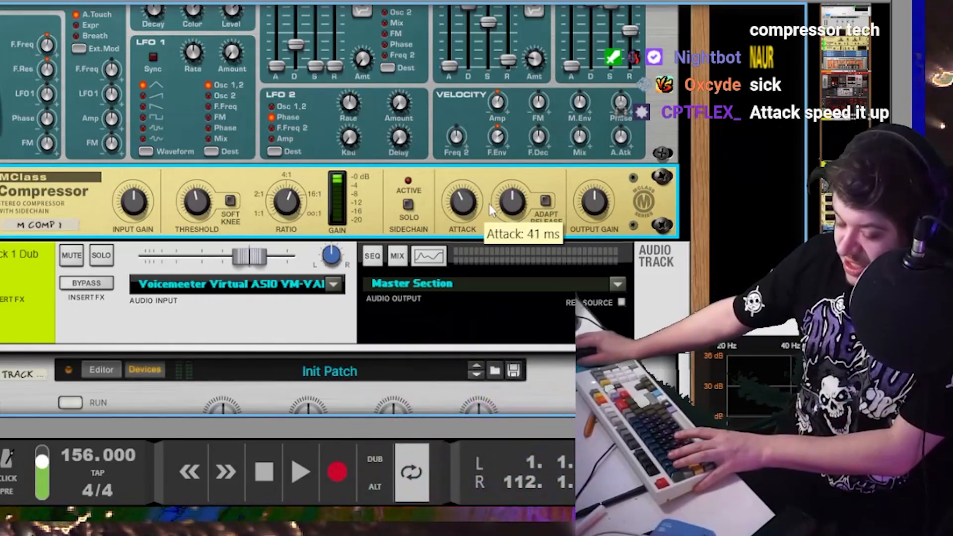
pyautogui.moveTo(490, 204); pyautogui.dragTo(487, 201)
# - Set the compressor's threshold to -20.7 dB
pyautogui.moveTo(514, 206)
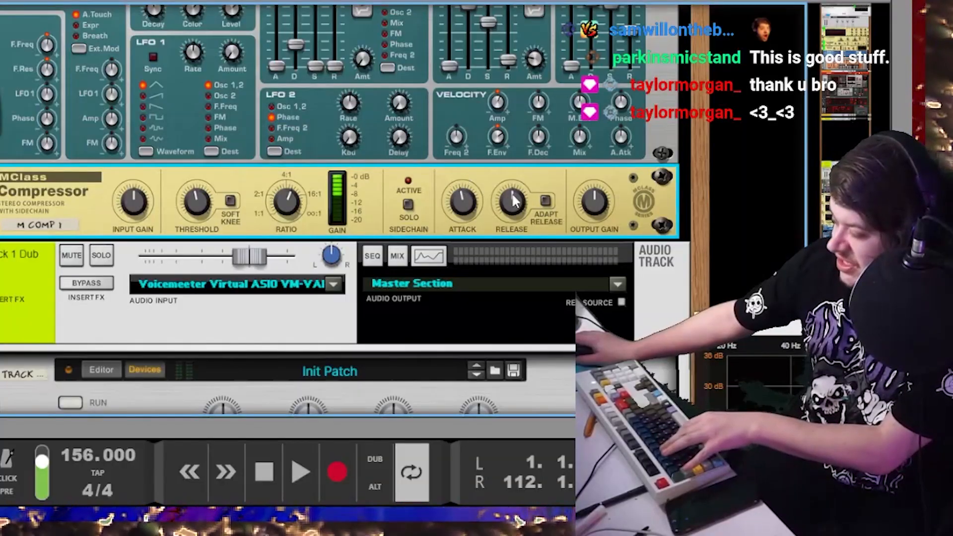
pyautogui.moveTo(513, 201)
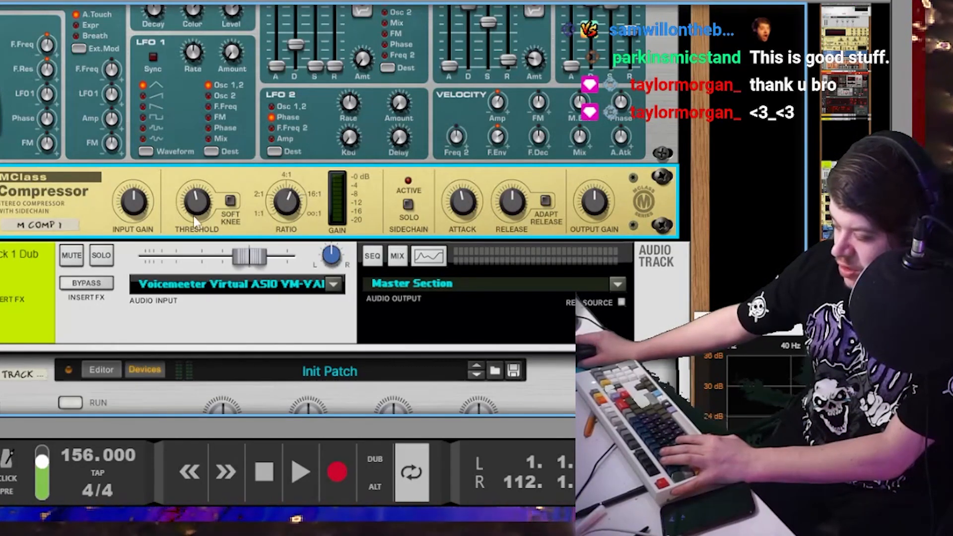
pyautogui.moveTo(197, 203); pyautogui.dragTo(196, 208)
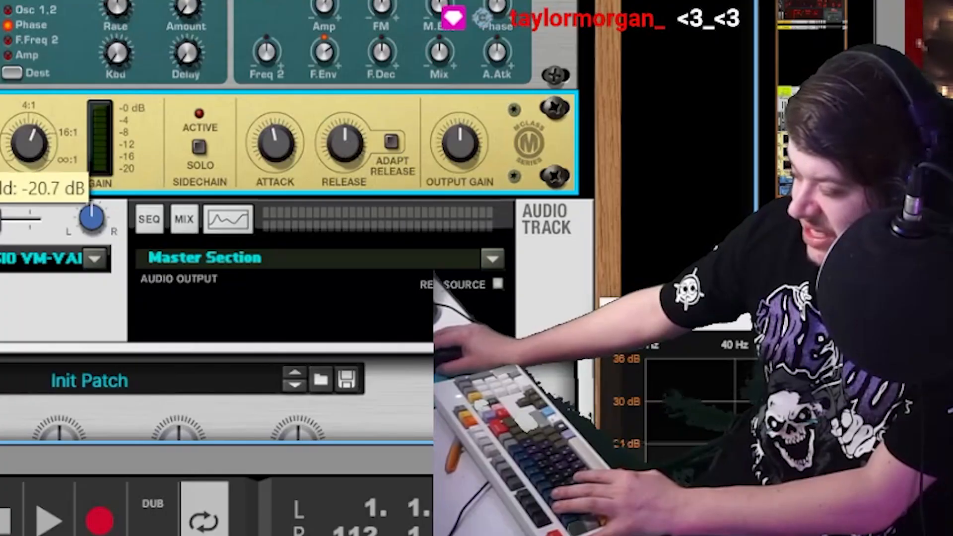
# - Try the compressor's release at 50 ms, then raise it to its slowest setting
pyautogui.moveTo(348, 149)
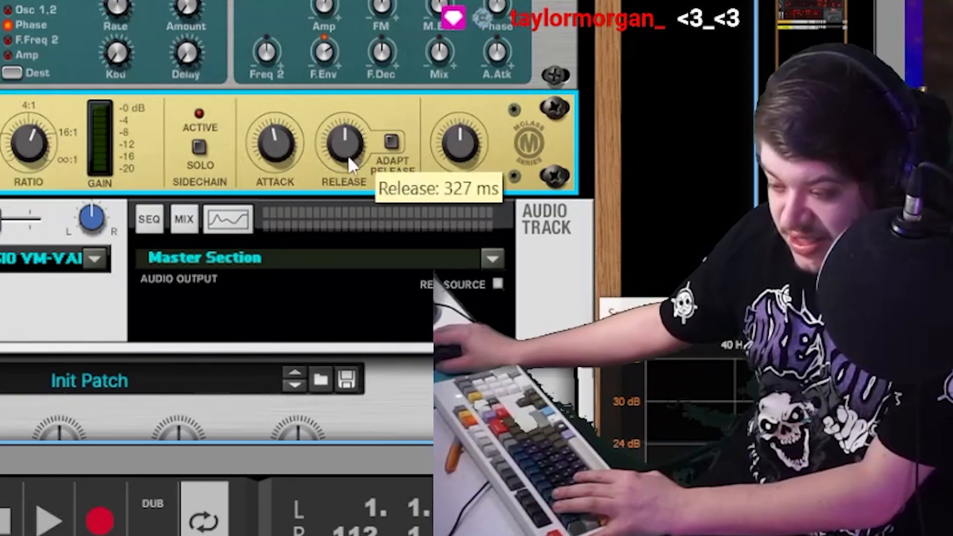
pyautogui.moveTo(347, 157); pyautogui.dragTo(363, 189)
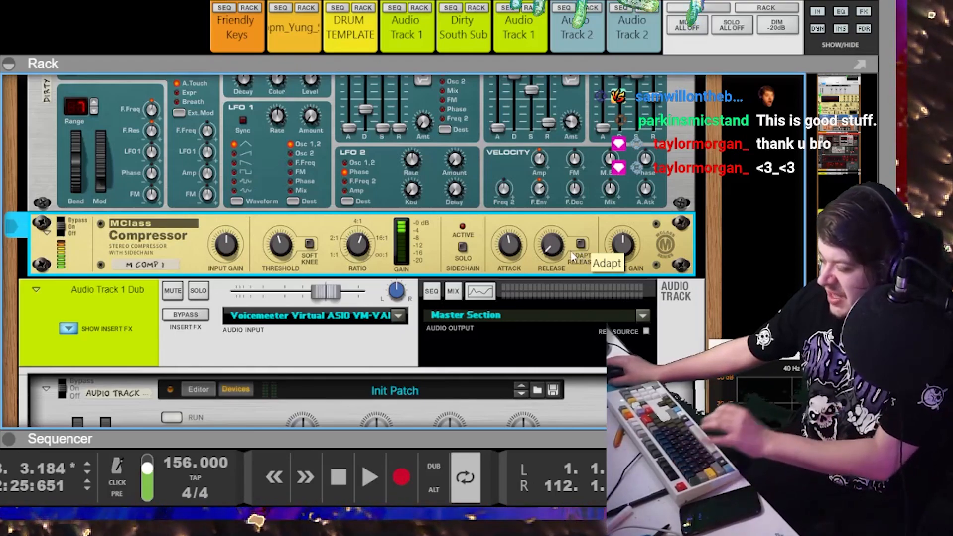
pyautogui.moveTo(565, 248)
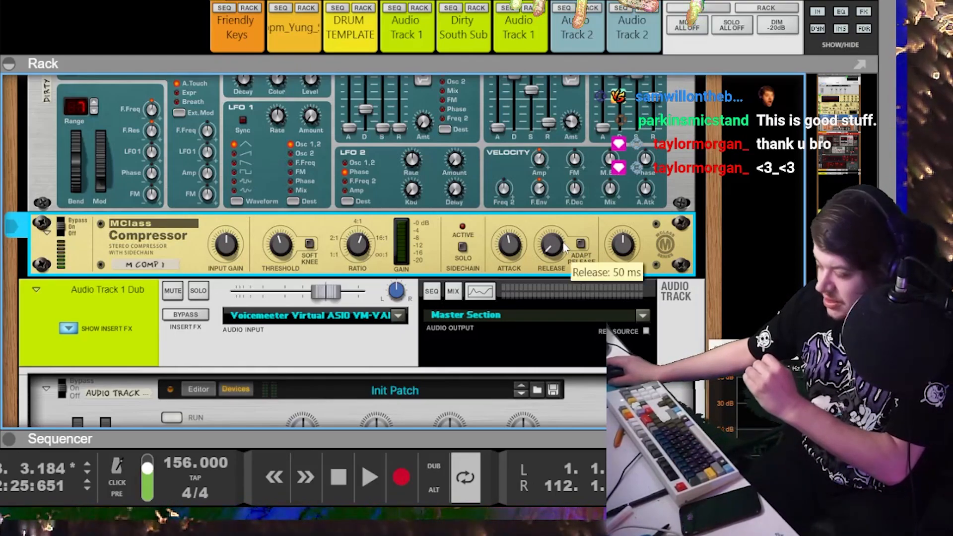
pyautogui.moveTo(564, 248); pyautogui.dragTo(532, 159)
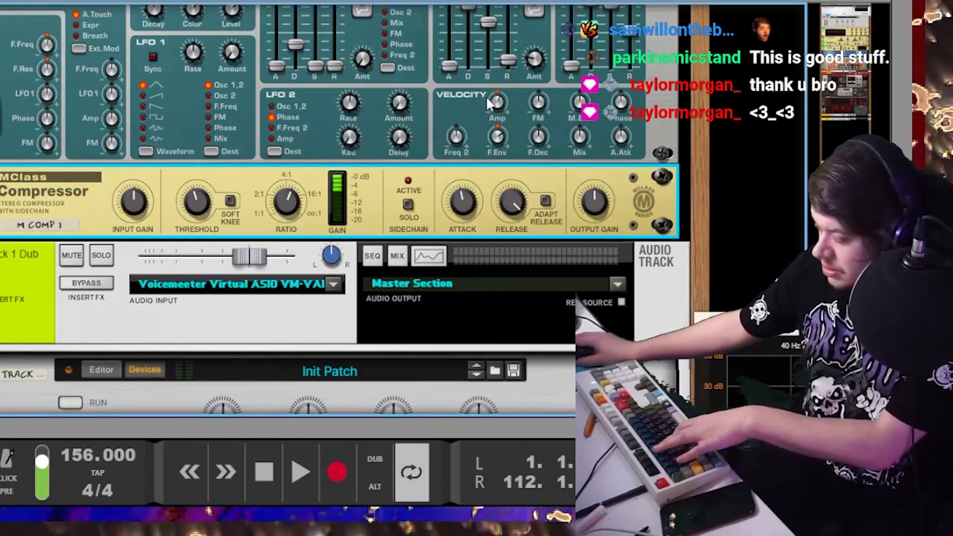
pyautogui.moveTo(463, 199)
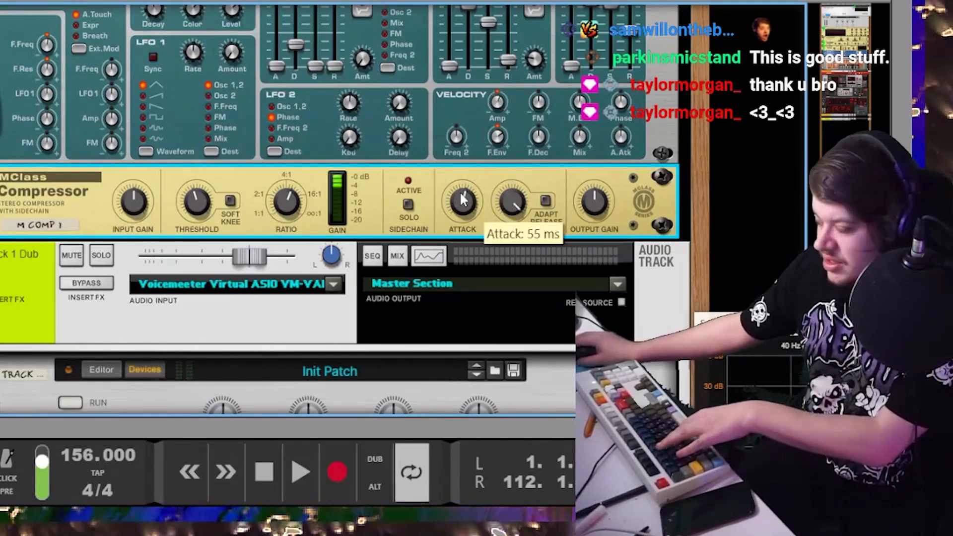
# - Set the compressor's attack to 61 ms and turn on adaptive release, trying the threshold at its minimum before raising it again
pyautogui.moveTo(460, 172); pyautogui.dragTo(461, 192)
pyautogui.moveTo(535, 228); pyautogui.dragTo(535, 234)
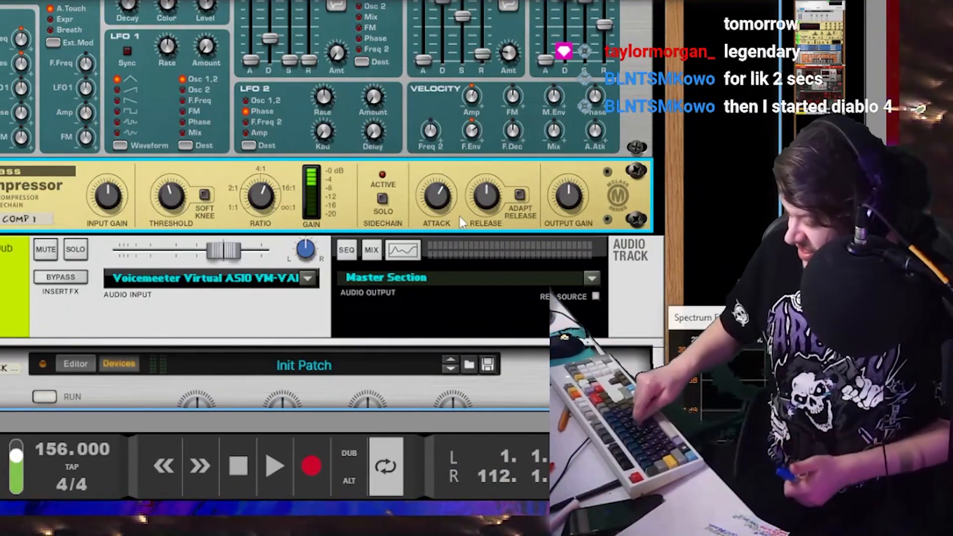
pyautogui.moveTo(174, 209); pyautogui.dragTo(177, 235)
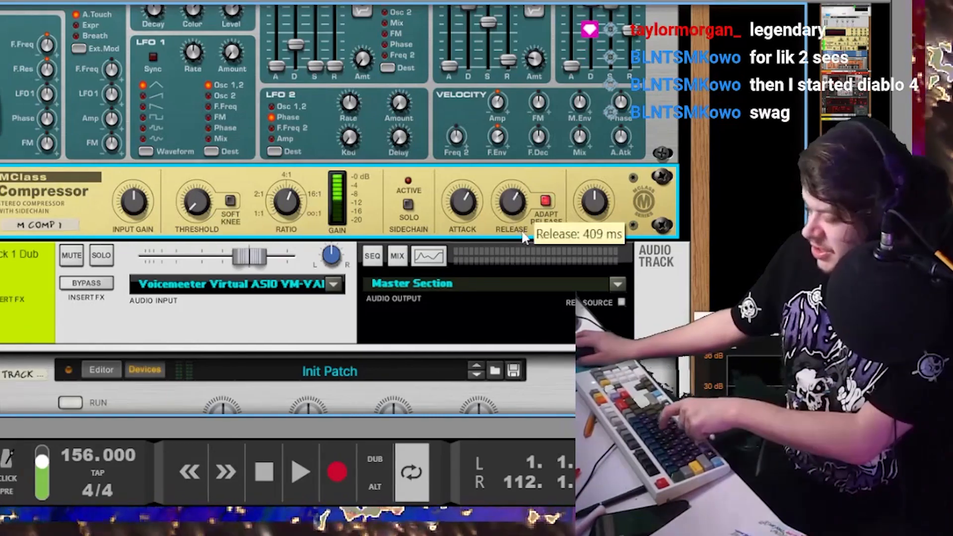
pyautogui.moveTo(499, 225); pyautogui.dragTo(498, 231)
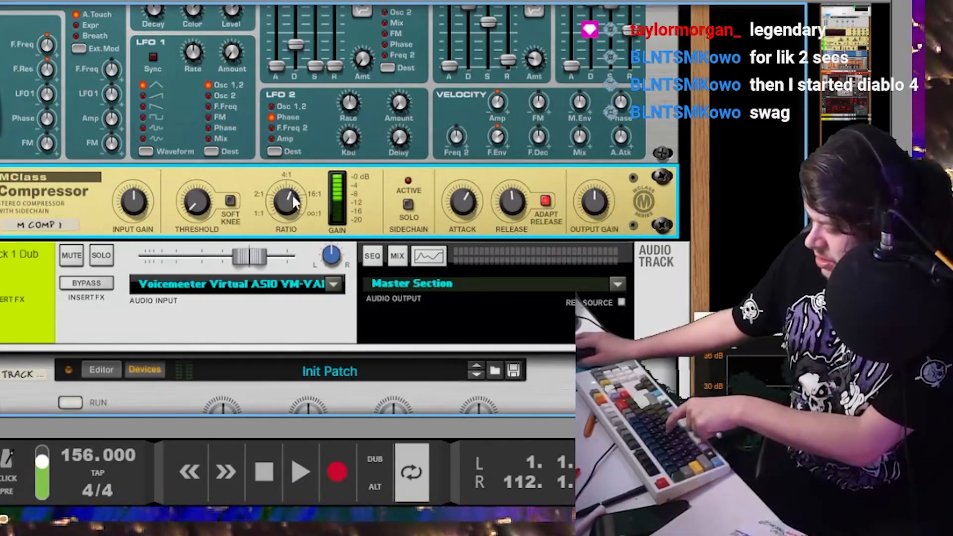
pyautogui.moveTo(209, 213); pyautogui.dragTo(215, 189)
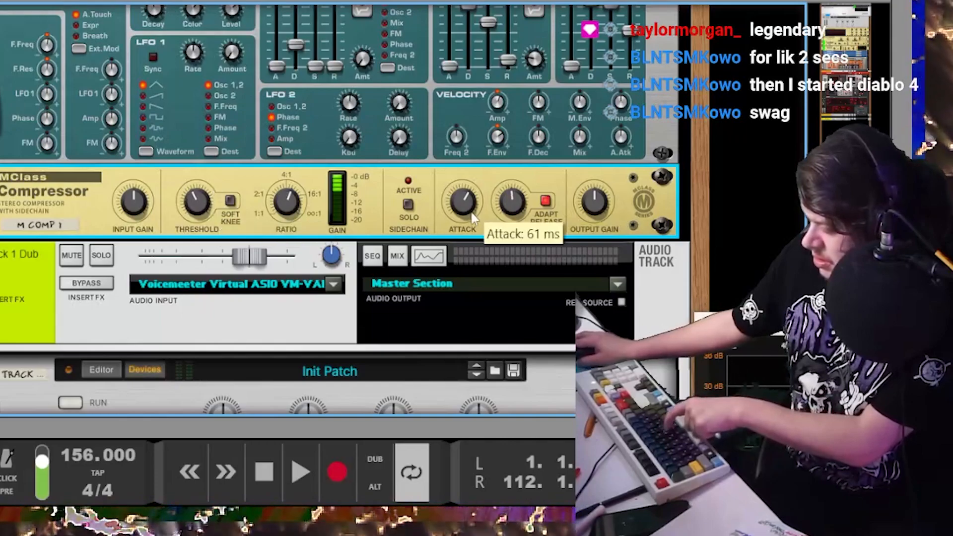
# - Try the compressor's release at its slowest and fastest values with adaptive release on, then set it to 348 ms
pyautogui.moveTo(506, 206); pyautogui.dragTo(520, 158)
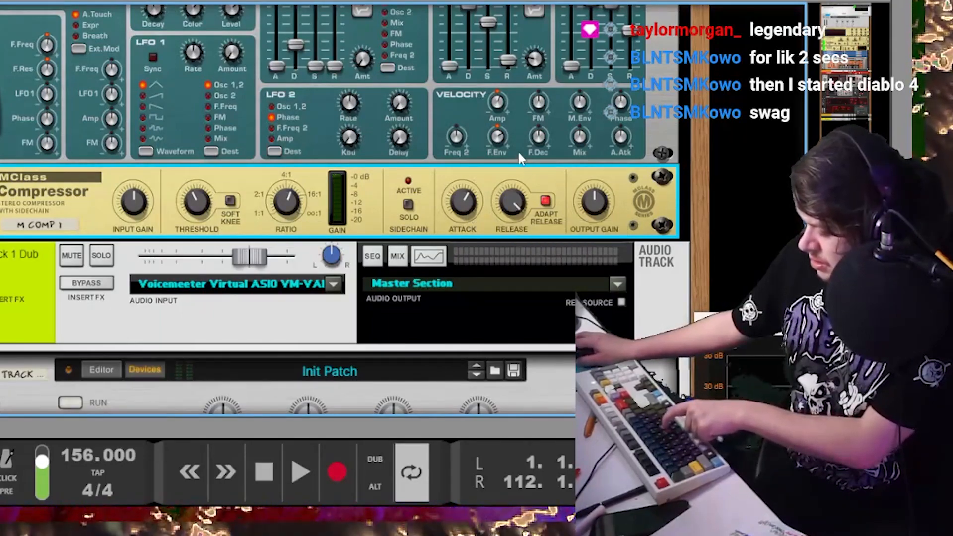
pyautogui.moveTo(512, 198); pyautogui.dragTo(498, 231)
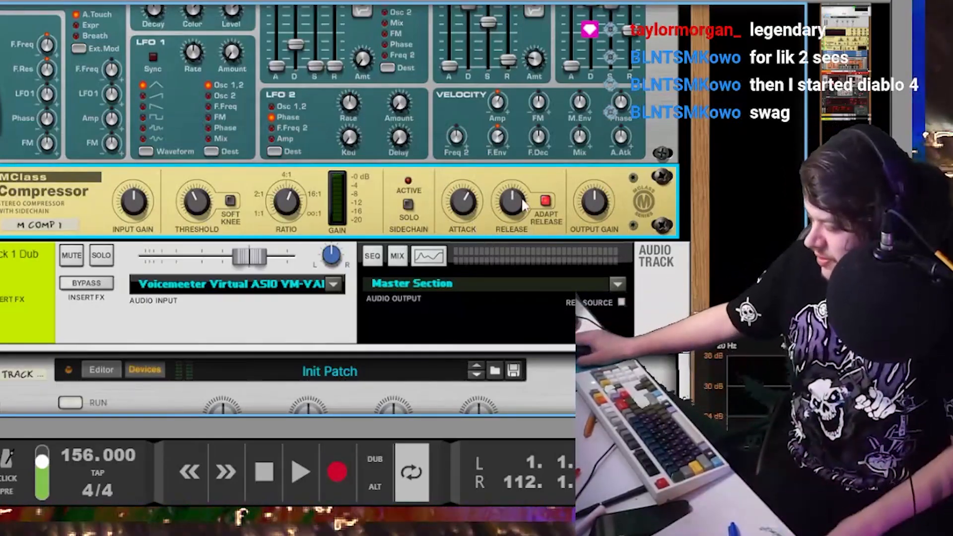
pyautogui.moveTo(527, 206)
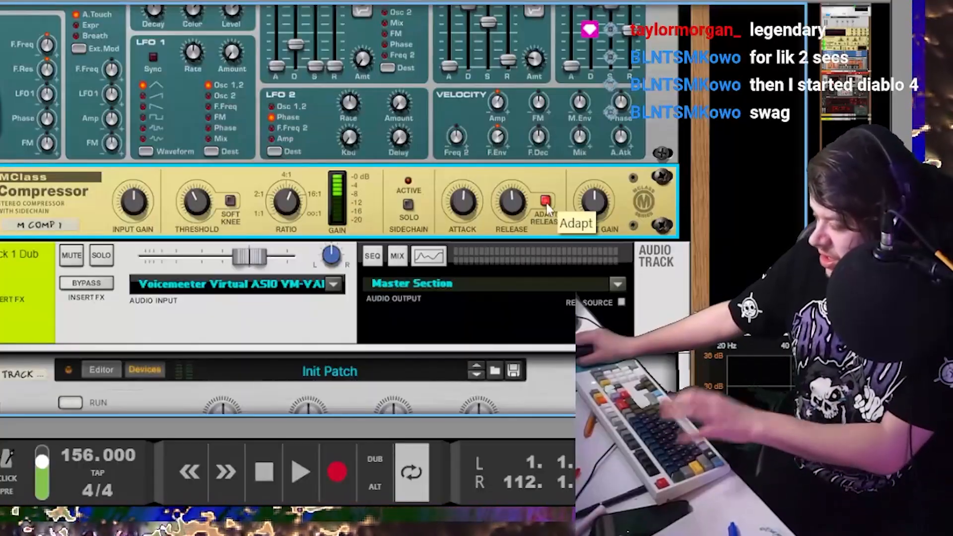
pyautogui.moveTo(511, 201); pyautogui.dragTo(501, 328)
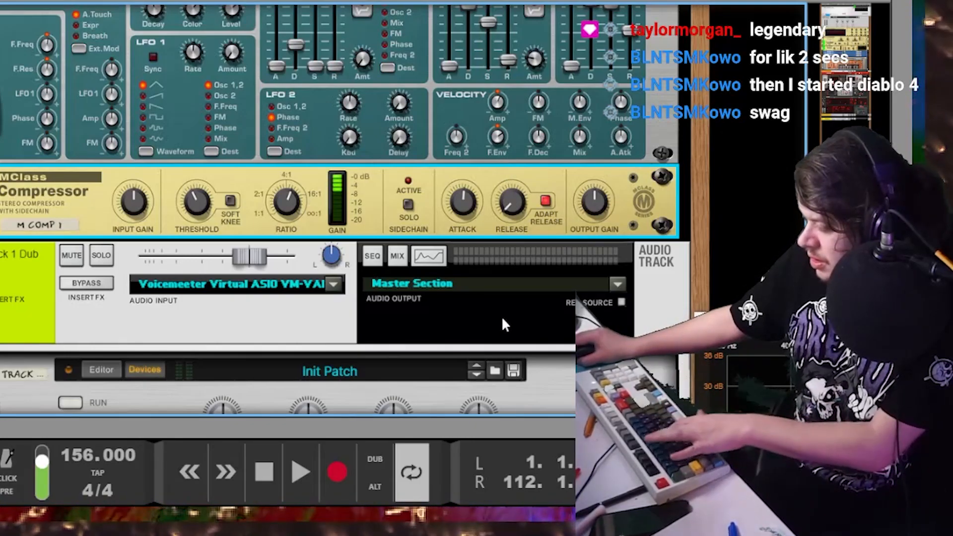
pyautogui.moveTo(510, 211); pyautogui.dragTo(500, 174)
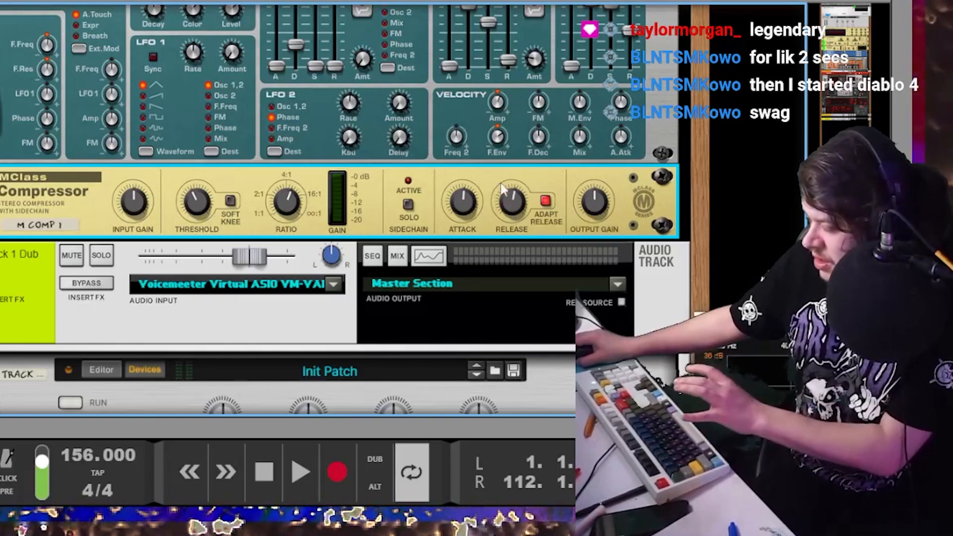
pyautogui.moveTo(513, 195)
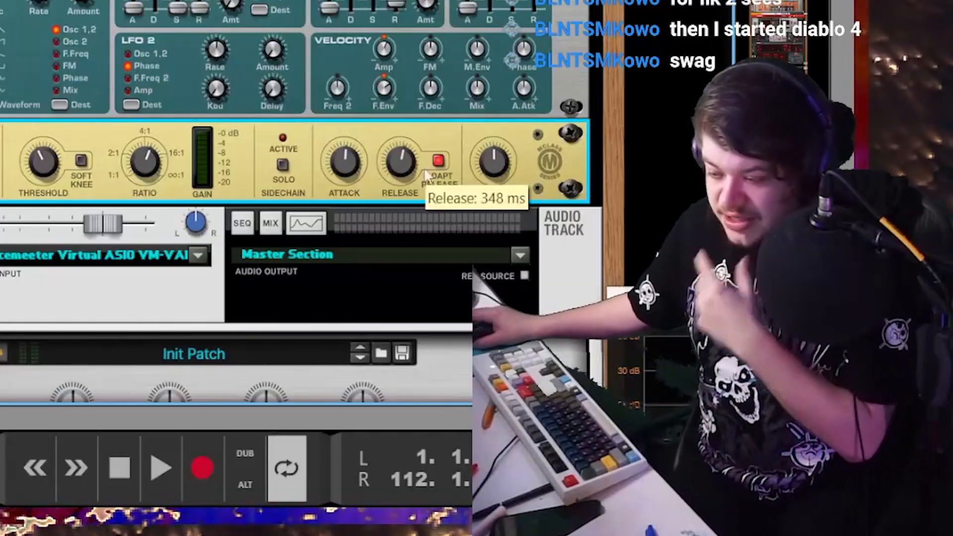
pyautogui.moveTo(508, 176)
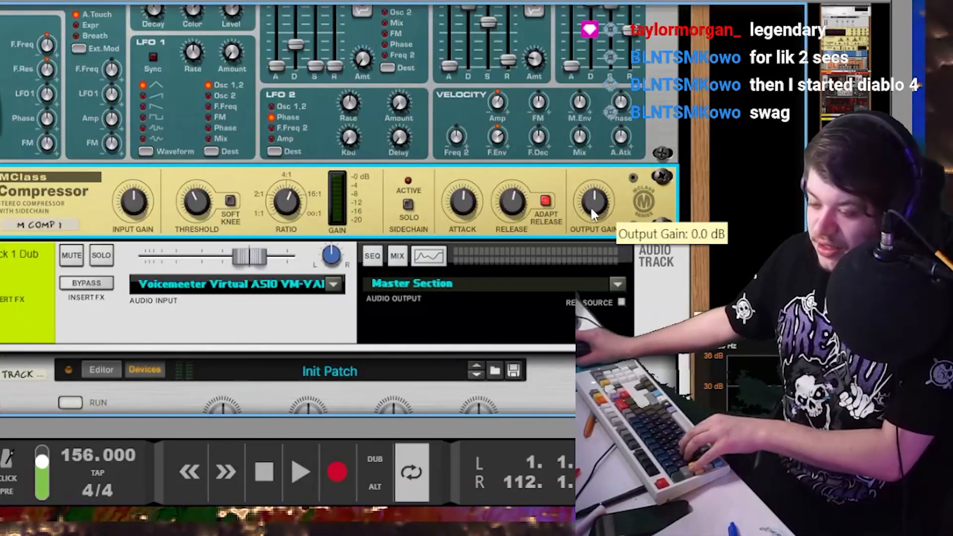
# - Lower the compressor's threshold slightly and raise its output gain to make up the level
pyautogui.moveTo(591, 206); pyautogui.dragTo(583, 172)
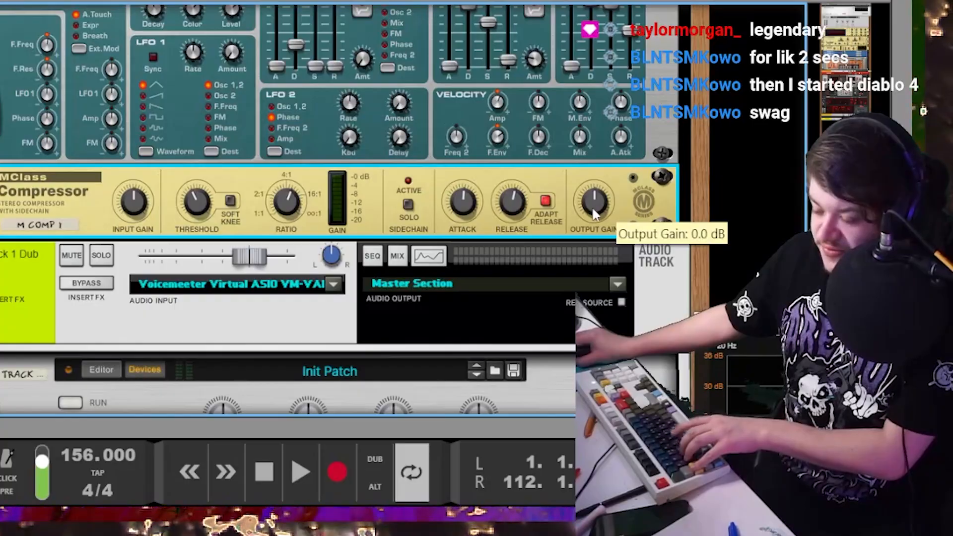
pyautogui.moveTo(685, 224); pyautogui.dragTo(689, 283)
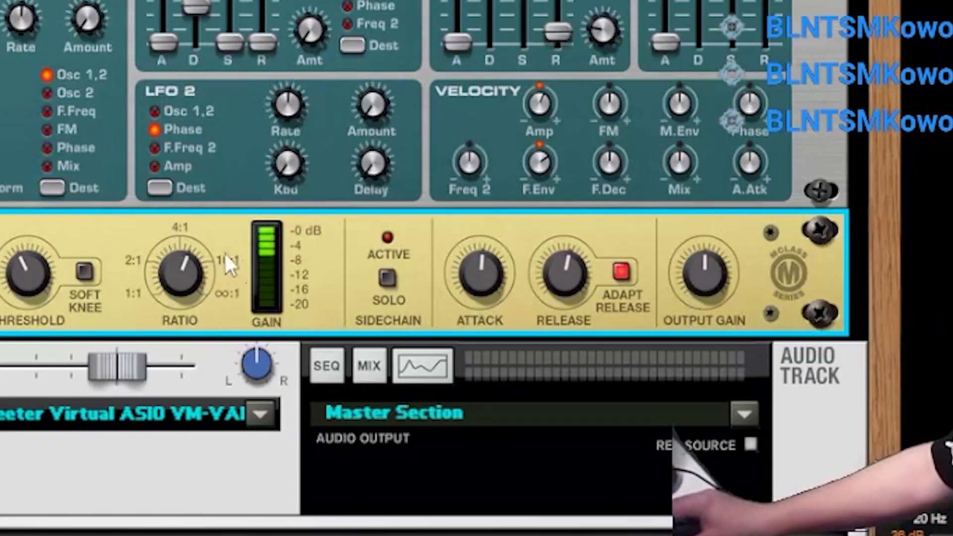
pyautogui.moveTo(51, 270); pyautogui.dragTo(52, 280)
pyautogui.moveTo(190, 270); pyautogui.dragTo(190, 266)
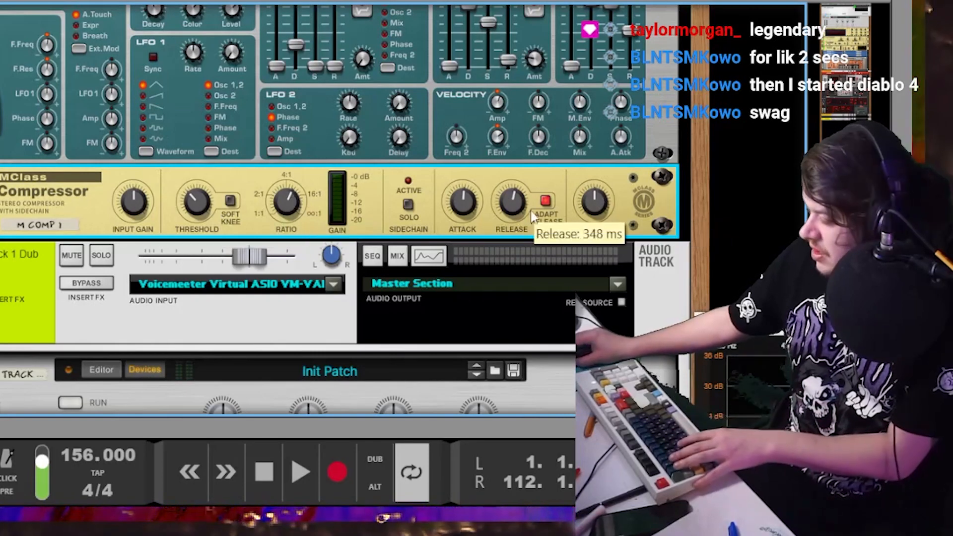
pyautogui.moveTo(593, 203); pyautogui.dragTo(594, 193)
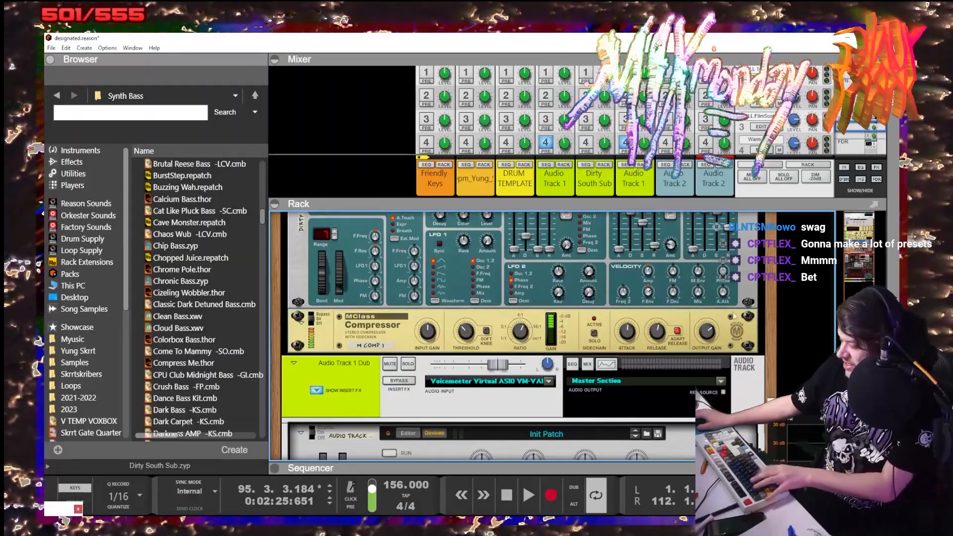
pyautogui.moveTo(707, 332); pyautogui.dragTo(707, 342)
pyautogui.moveTo(521, 332)
# - Flatten the Dirty South Sub channel's mid bands in the Spectrum EQ, and switch off its EQ and high-pass filter
pyautogui.moveTo(775, 326); pyautogui.dragTo(624, 141)
pyautogui.scroll(3, 388, 253)
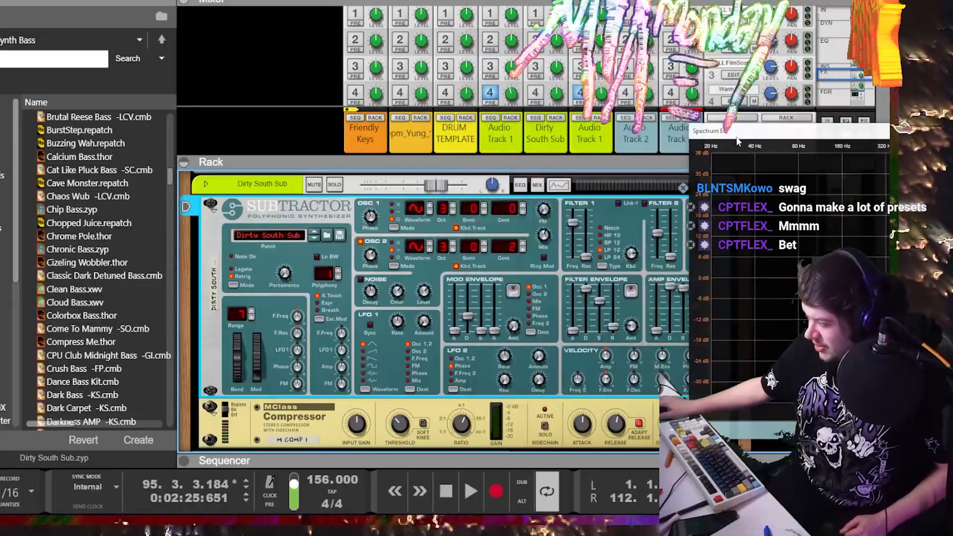
pyautogui.moveTo(736, 135); pyautogui.dragTo(315, 103)
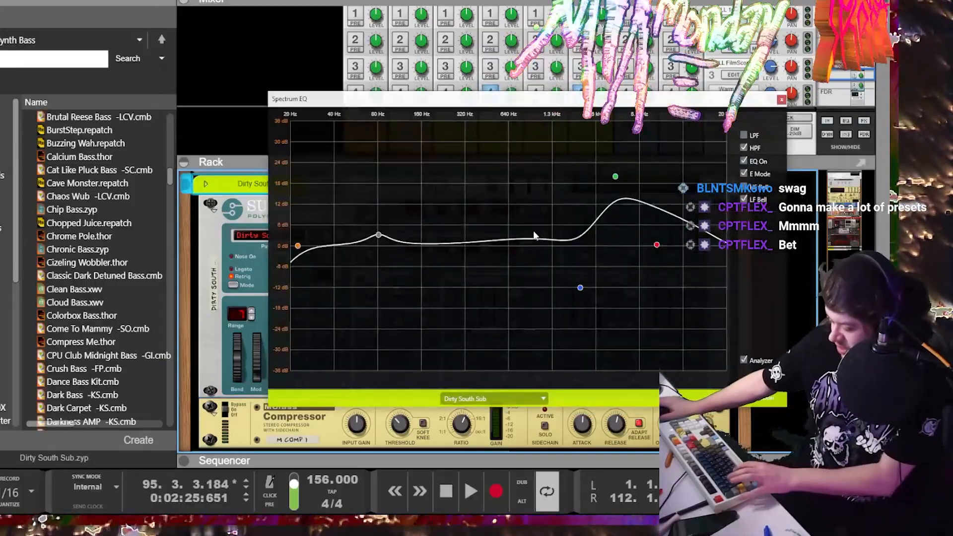
pyautogui.moveTo(616, 176); pyautogui.dragTo(625, 241)
pyautogui.moveTo(581, 288); pyautogui.dragTo(569, 254)
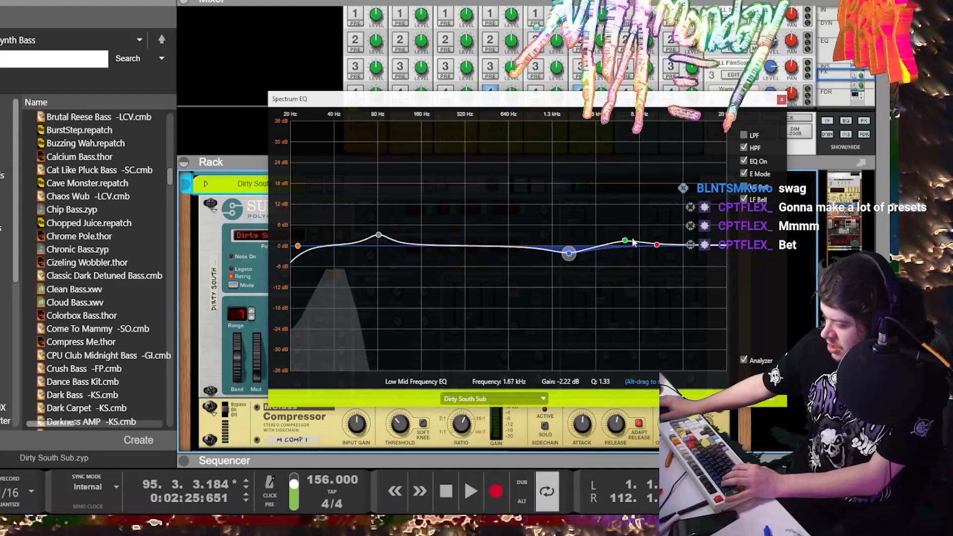
pyautogui.click(743, 161)
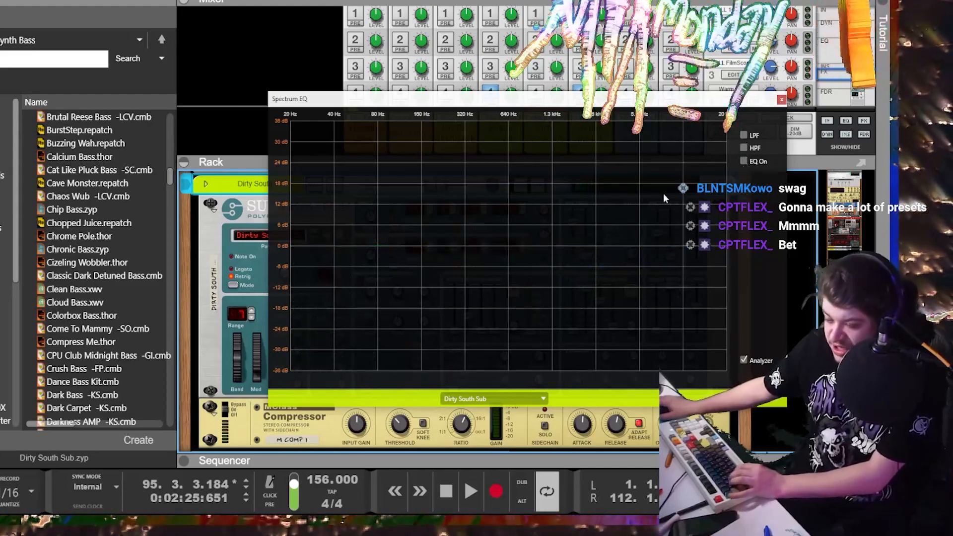
pyautogui.moveTo(397, 101); pyautogui.dragTo(283, 136)
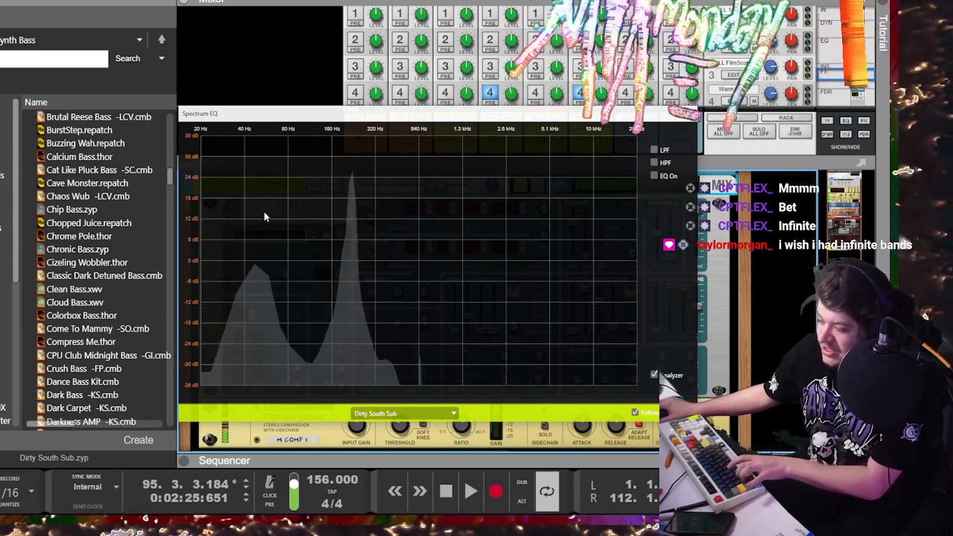
# - Add a Scream 4 Distortion directly after the MClass Compressor
pyautogui.moveTo(300, 117); pyautogui.dragTo(431, 349)
pyautogui.scroll(-1, 305, 219)
pyautogui.scroll(-5, 293, 231)
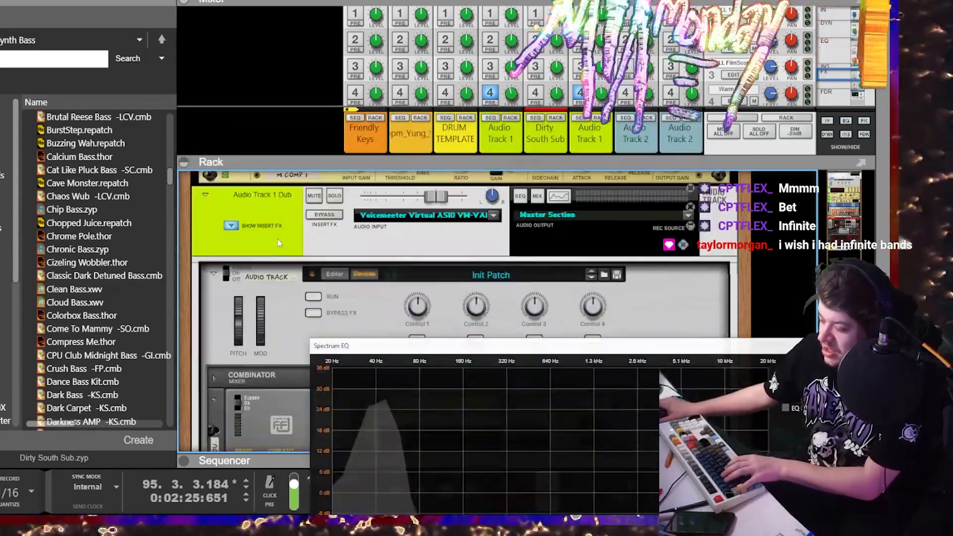
pyautogui.scroll(2, 255, 223)
pyautogui.rightClick(298, 271)
pyautogui.moveTo(342, 114)
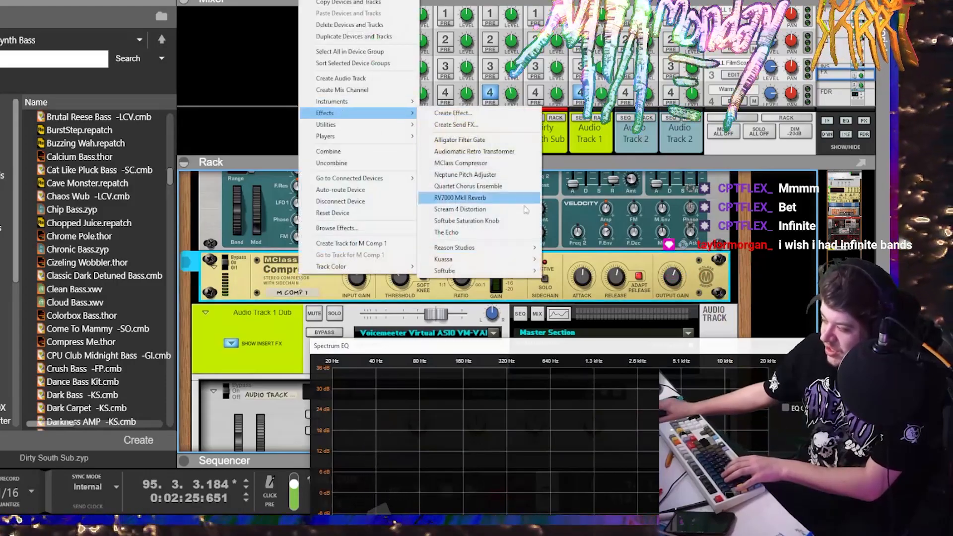
pyautogui.click(476, 210)
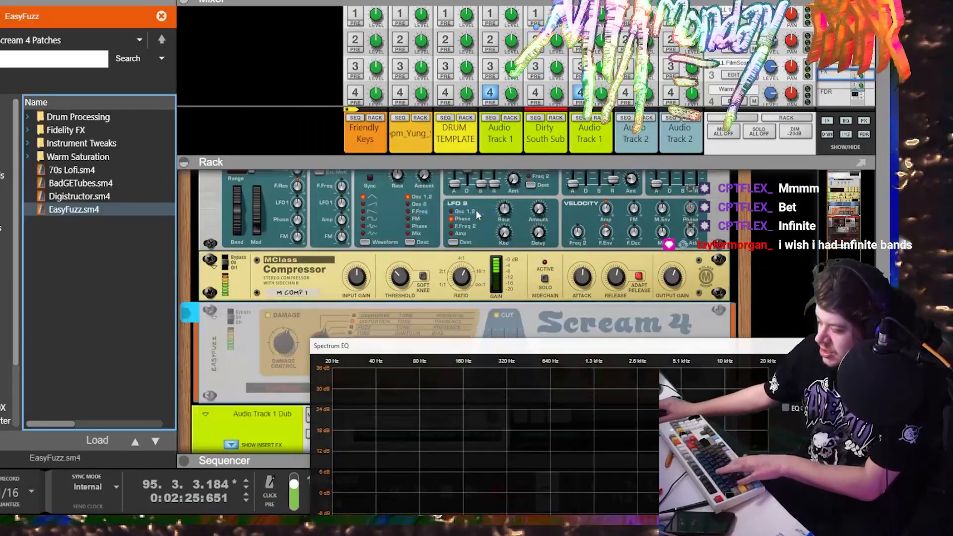
# - Examine the distorted bass's harmonics in the Spectrum EQ analyzer alongside the Scream 4 controls
pyautogui.moveTo(459, 350); pyautogui.dragTo(365, 368)
pyautogui.moveTo(288, 345); pyautogui.dragTo(421, 392)
pyautogui.scroll(-2, 497, 318)
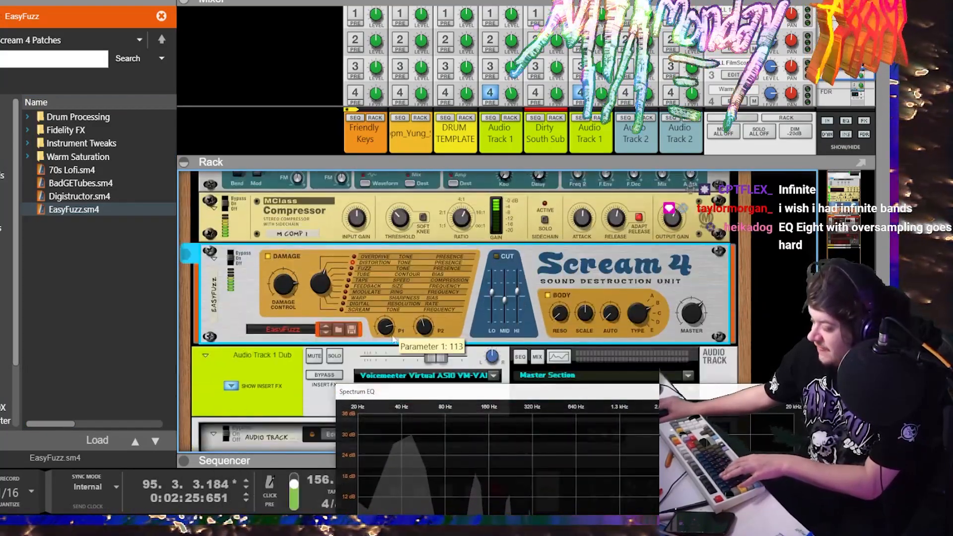
pyautogui.moveTo(455, 391); pyautogui.dragTo(262, 239)
pyautogui.moveTo(338, 240); pyautogui.dragTo(366, 393)
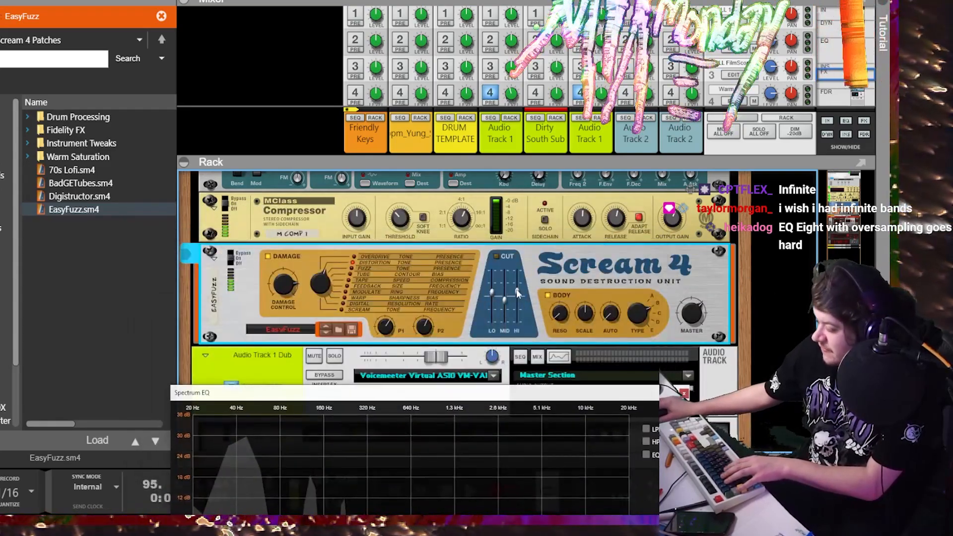
pyautogui.moveTo(525, 398); pyautogui.dragTo(520, 356)
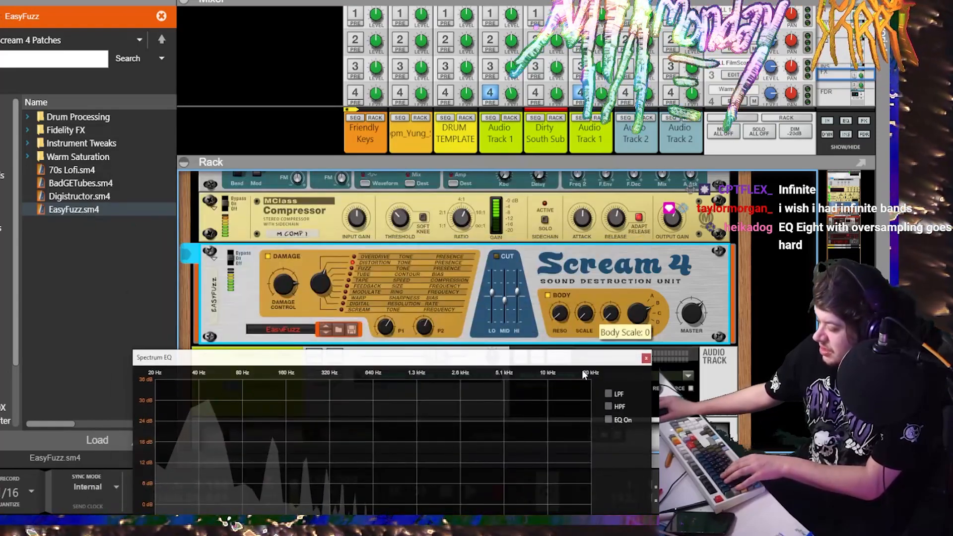
# - Add a Quartet Chorus Ensemble directly after the Scream 4
pyautogui.rightClick(255, 326)
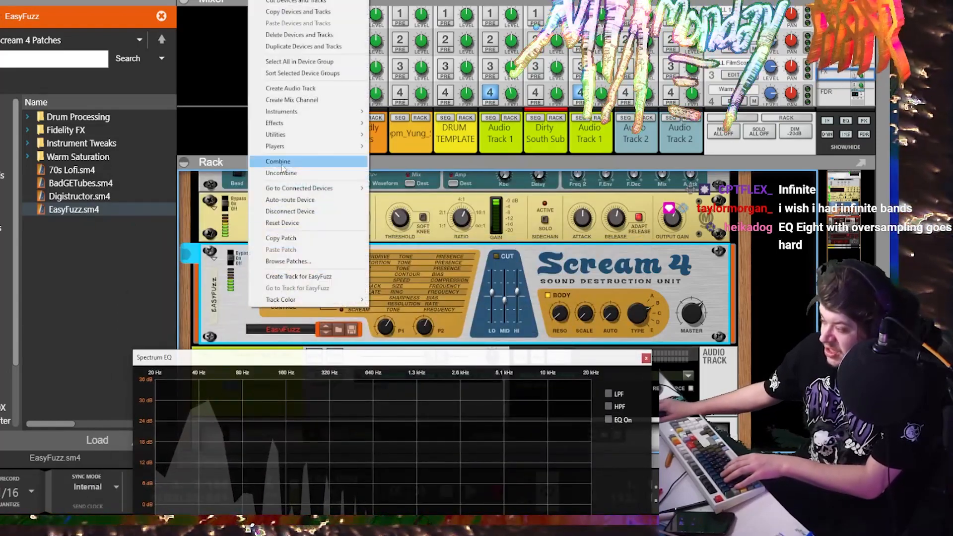
pyautogui.moveTo(298, 123)
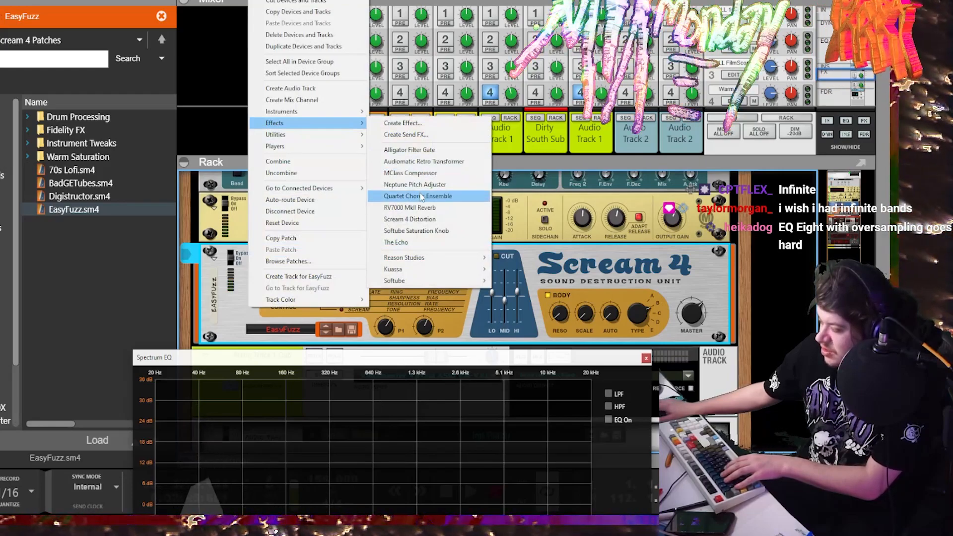
pyautogui.click(421, 197)
pyautogui.moveTo(535, 363); pyautogui.dragTo(540, 468)
pyautogui.click(611, 406)
pyautogui.moveTo(447, 433); pyautogui.dragTo(446, 435)
# - Examine the spectrum of the distorted and chorused bass in the Spectrum EQ analyzer
pyautogui.moveTo(411, 477); pyautogui.dragTo(388, 178)
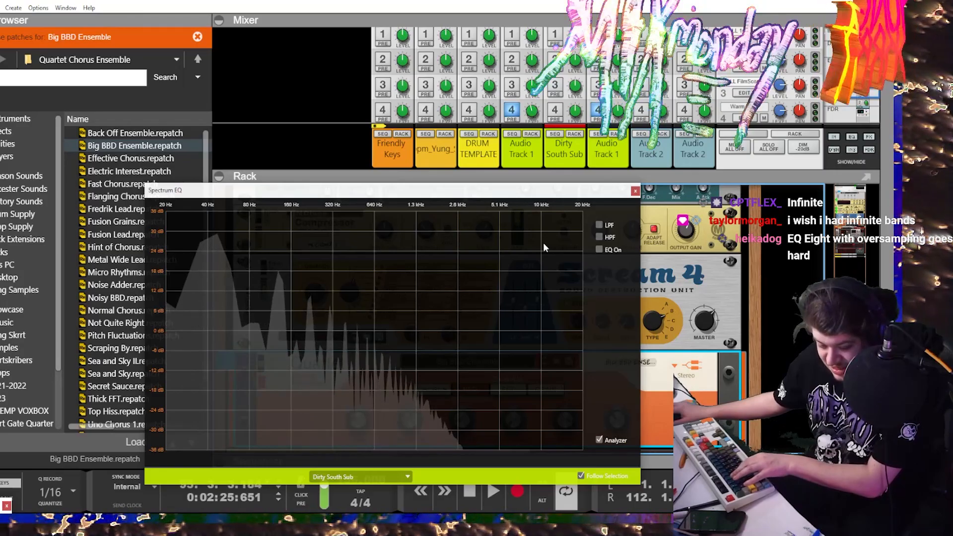
pyautogui.moveTo(436, 190); pyautogui.dragTo(629, 186)
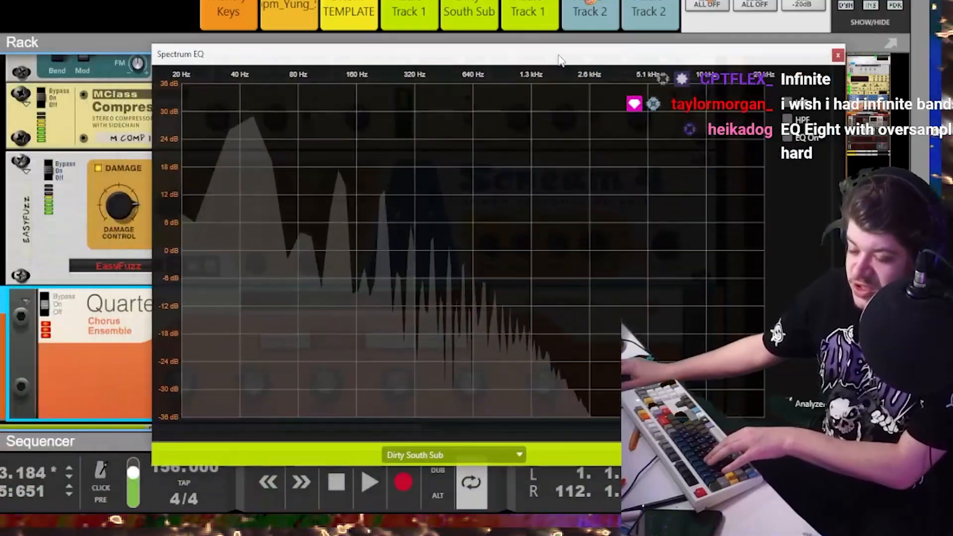
pyautogui.moveTo(559, 59); pyautogui.dragTo(404, 38)
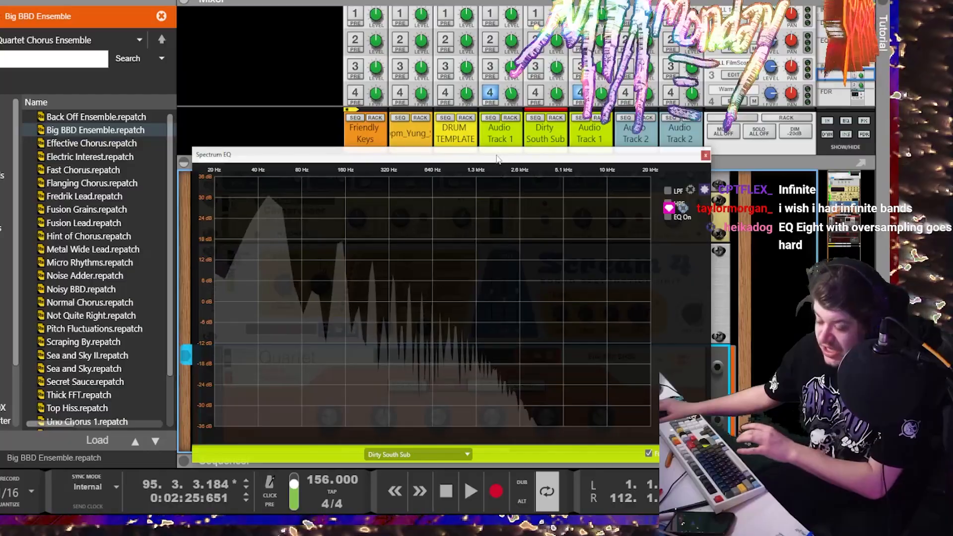
pyautogui.moveTo(406, 37); pyautogui.dragTo(419, 124)
pyautogui.moveTo(507, 222); pyautogui.dragTo(465, 291)
# - Turn on the Dirty South Sub channel's EQ and move its low mid band to 410.2 Hz with 0.63 dB gain
pyautogui.scroll(6, 321, 246)
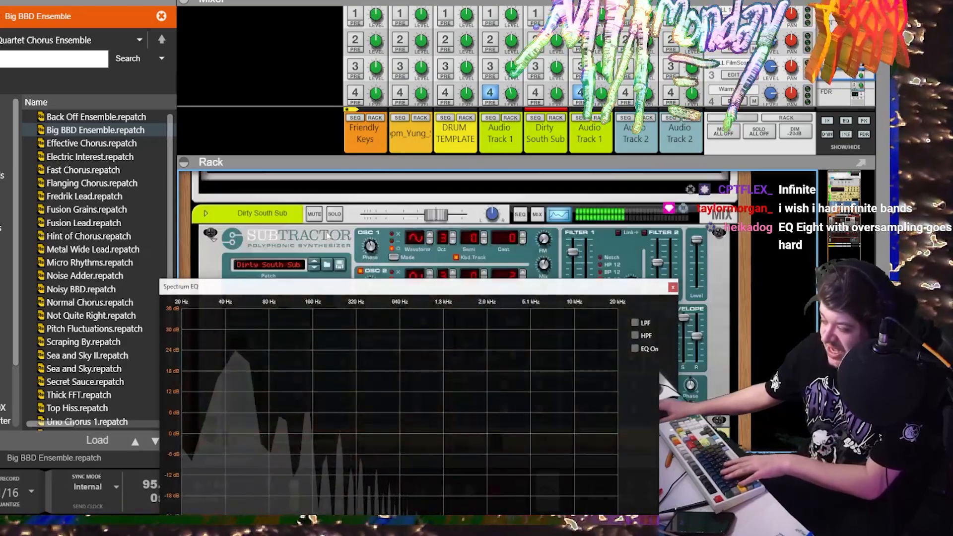
pyautogui.scroll(-2, 298, 214)
pyautogui.moveTo(344, 293); pyautogui.dragTo(369, 126)
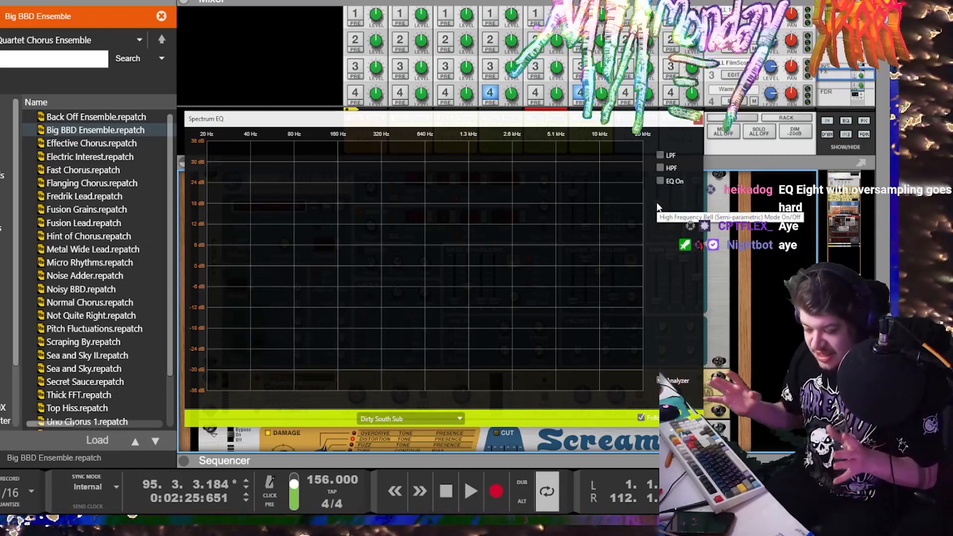
pyautogui.click(660, 181)
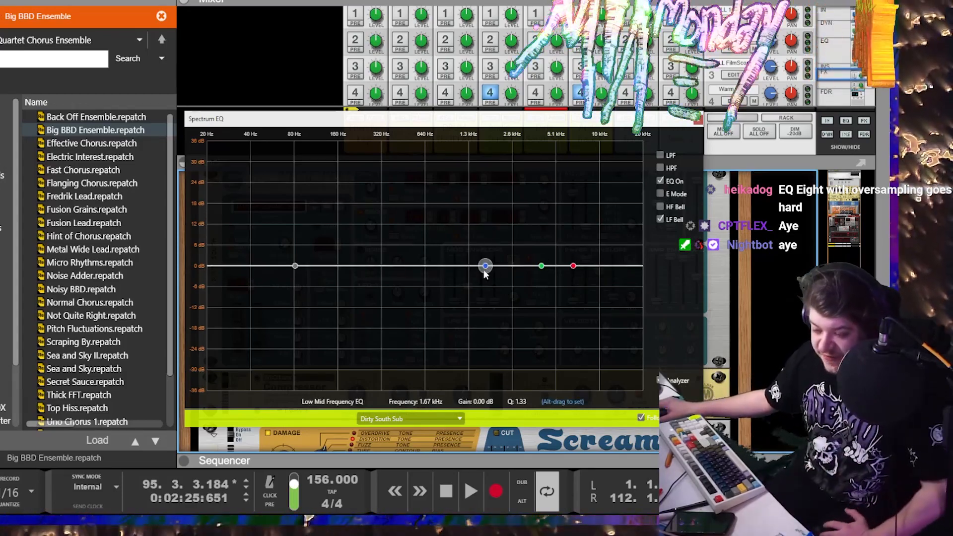
pyautogui.moveTo(487, 267); pyautogui.dragTo(397, 265)
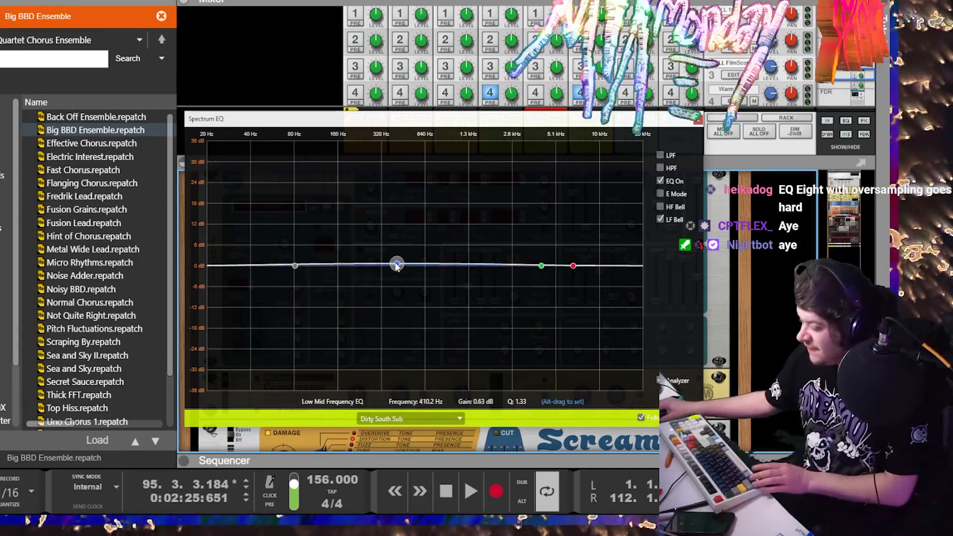
# - Move the EQ's high mid band down to about 1.3 kHz and enlarge the Spectrum EQ window to audition the sub
pyautogui.moveTo(541, 266); pyautogui.dragTo(468, 266)
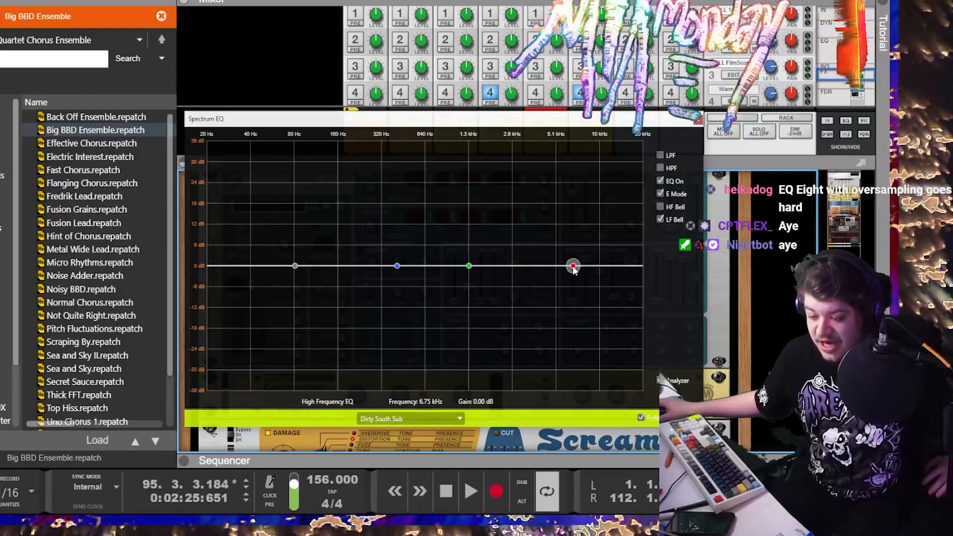
pyautogui.moveTo(185, 113); pyautogui.dragTo(59, 45)
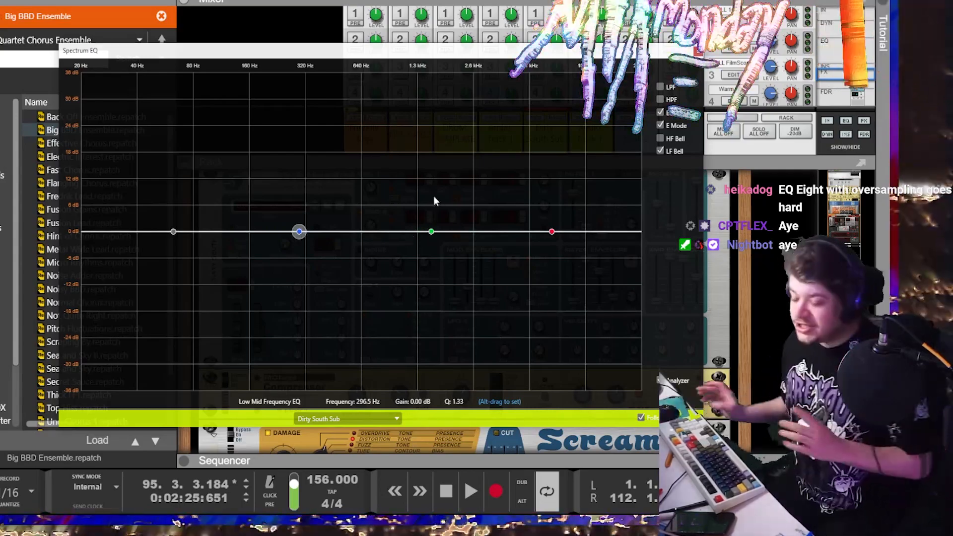
pyautogui.press('h')
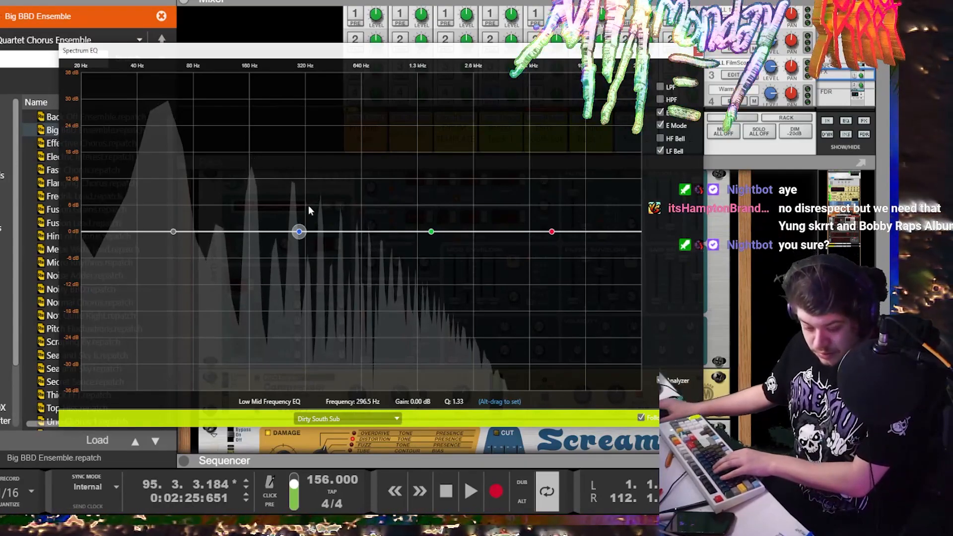
pyautogui.press('a')
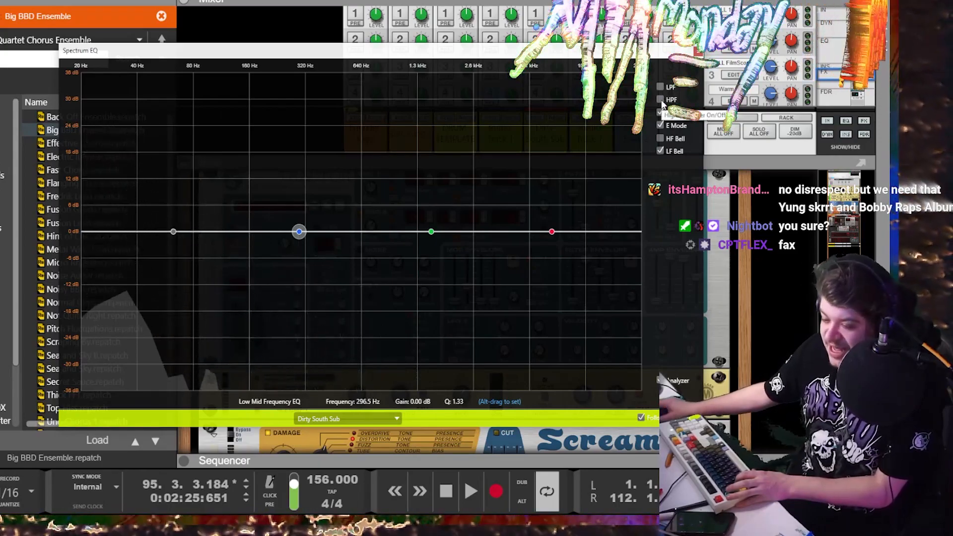
# - Sweep the high pass filter through 86.3 Hz and back to 20 Hz, and swap it for the low pass filter
pyautogui.moveTo(101, 235); pyautogui.dragTo(206, 220)
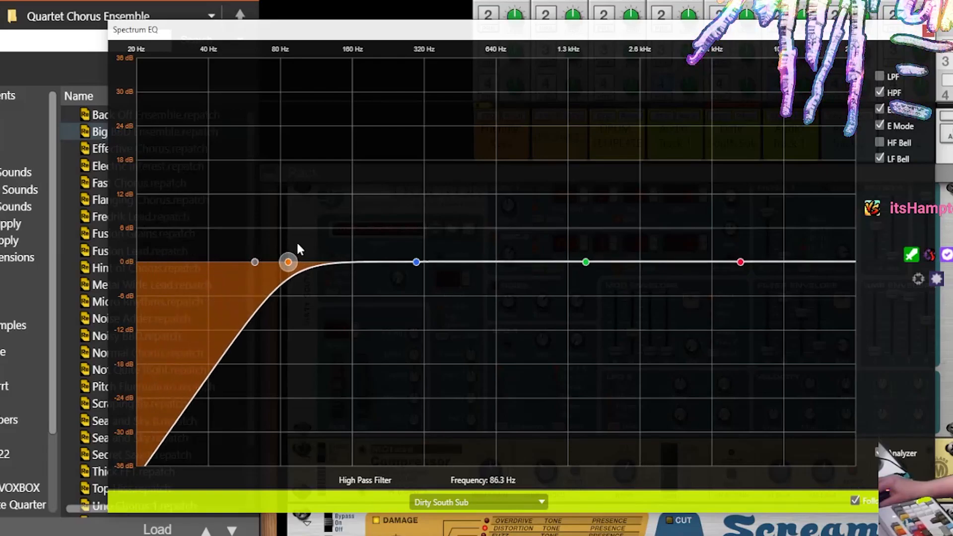
pyautogui.moveTo(298, 244); pyautogui.dragTo(82, 204)
pyautogui.click(881, 77)
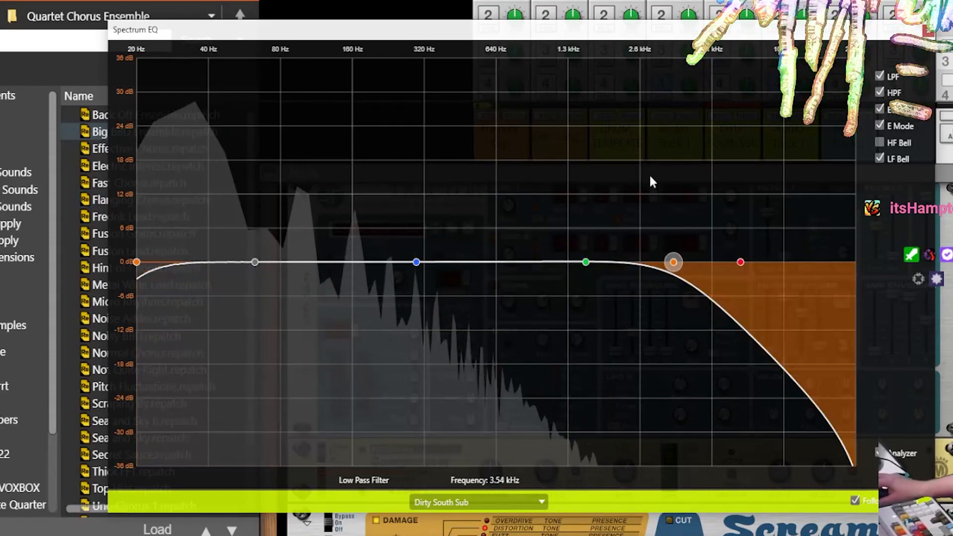
pyautogui.click(879, 92)
# - Sweep the low pass filter down to 100.0 Hz and back up, and leave both filters turned off
pyautogui.moveTo(672, 259); pyautogui.dragTo(221, 230)
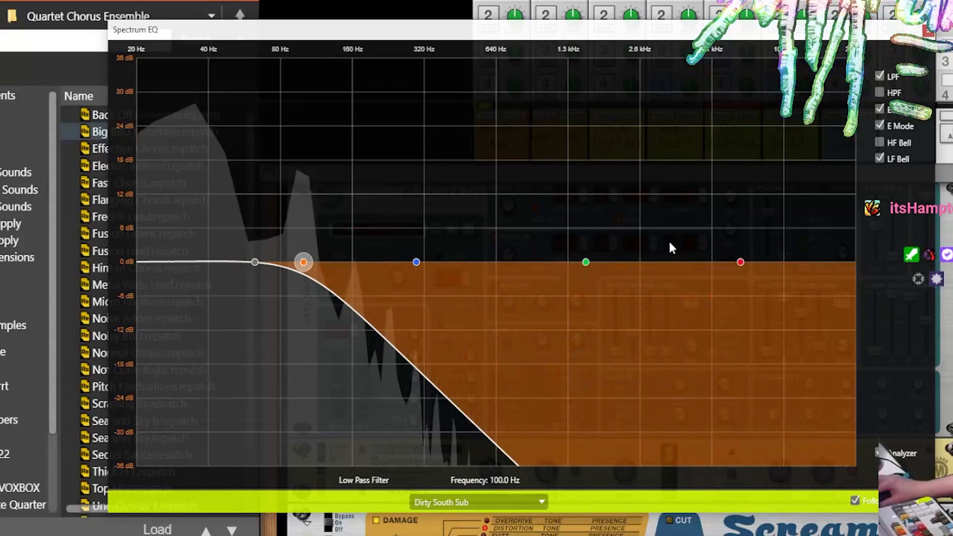
pyautogui.moveTo(640, 244); pyautogui.dragTo(857, 253)
pyautogui.click(880, 77)
pyautogui.press('space')
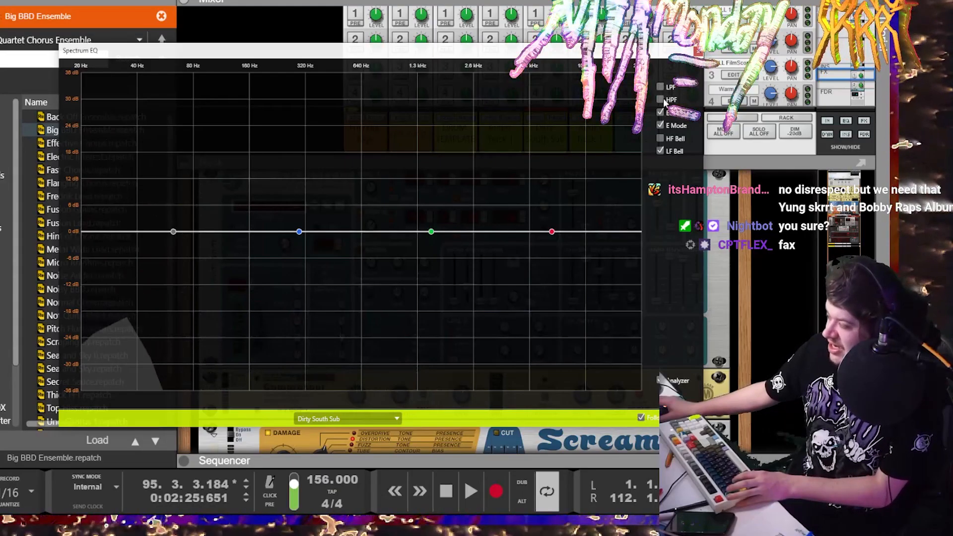
pyautogui.click(662, 100)
pyautogui.click(661, 101)
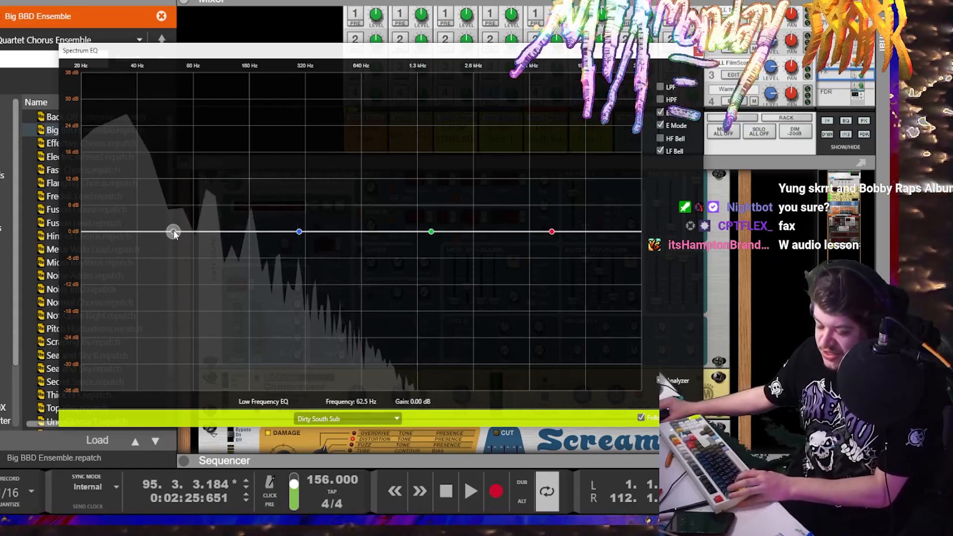
# - Move the low frequency band to 40.0 Hz, swing its gain between a deep cut and a boost, and level it at 0 dB
pyautogui.moveTo(173, 232); pyautogui.dragTo(118, 353)
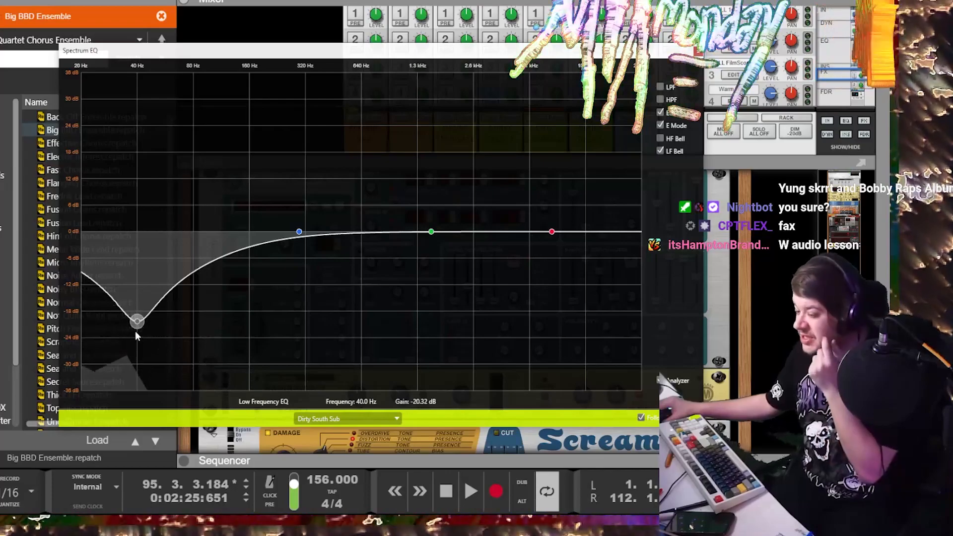
pyautogui.moveTo(137, 321); pyautogui.dragTo(131, 91)
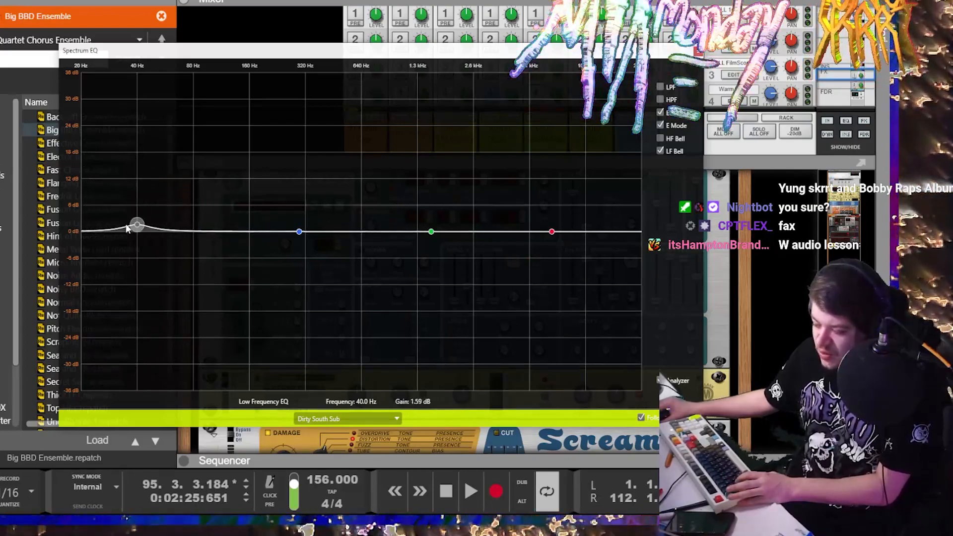
pyautogui.moveTo(136, 231)
pyautogui.mouseDown()
pyautogui.moveTo(167, 135)
pyautogui.moveTo(165, 171)
pyautogui.moveTo(139, 180)
pyautogui.moveTo(137, 231)
pyautogui.mouseUp()
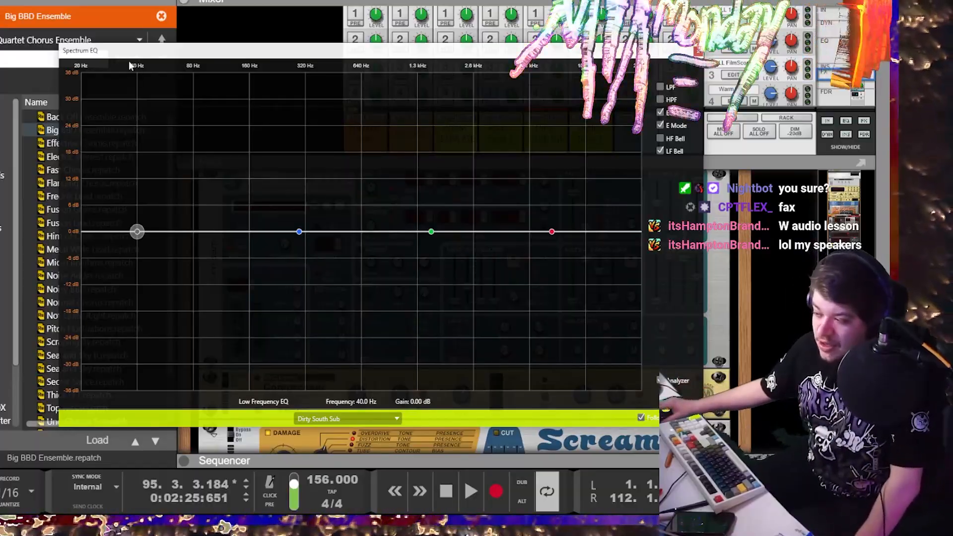
# - Move the low mid band to 200.0 Hz and nudge the low frequency band slightly around 40 Hz
pyautogui.moveTo(128, 52); pyautogui.dragTo(254, 23)
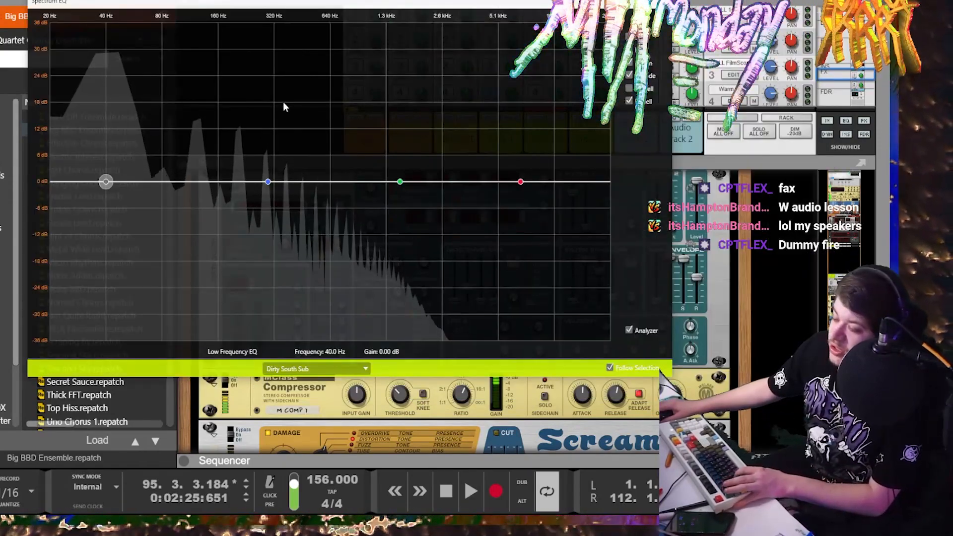
pyautogui.moveTo(268, 182); pyautogui.dragTo(202, 183)
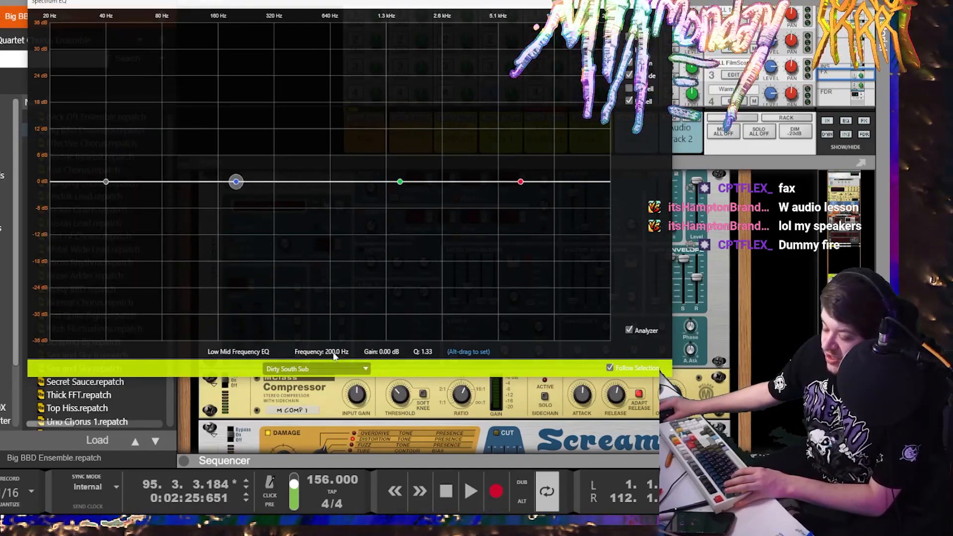
pyautogui.moveTo(106, 183)
pyautogui.mouseDown()
pyautogui.moveTo(326, 184)
pyautogui.moveTo(78, 180)
pyautogui.moveTo(106, 181)
pyautogui.mouseUp()
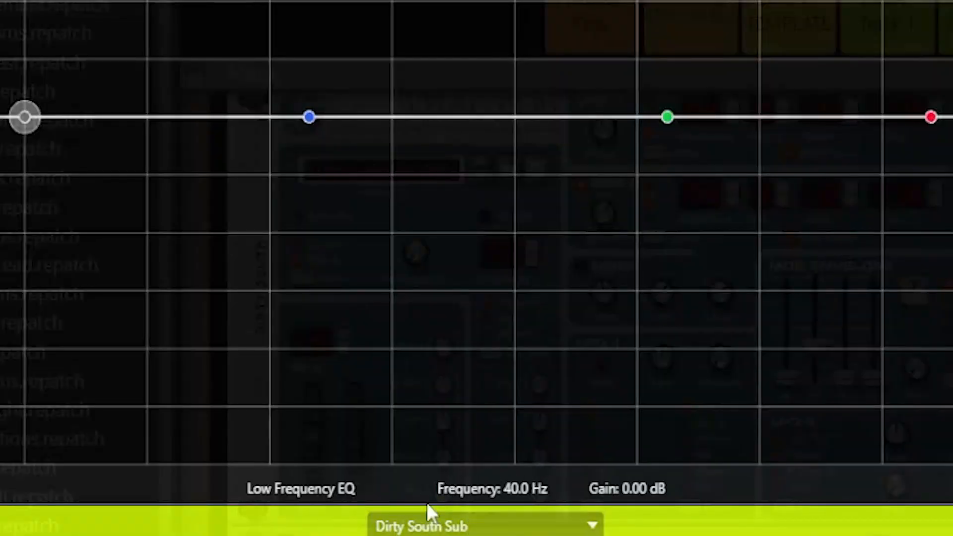
pyautogui.click(308, 117)
pyautogui.moveTo(50, 122)
pyautogui.mouseDown()
pyautogui.moveTo(460, 149)
pyautogui.moveTo(691, 138)
pyautogui.moveTo(209, 121)
pyautogui.moveTo(34, 126)
pyautogui.mouseUp()
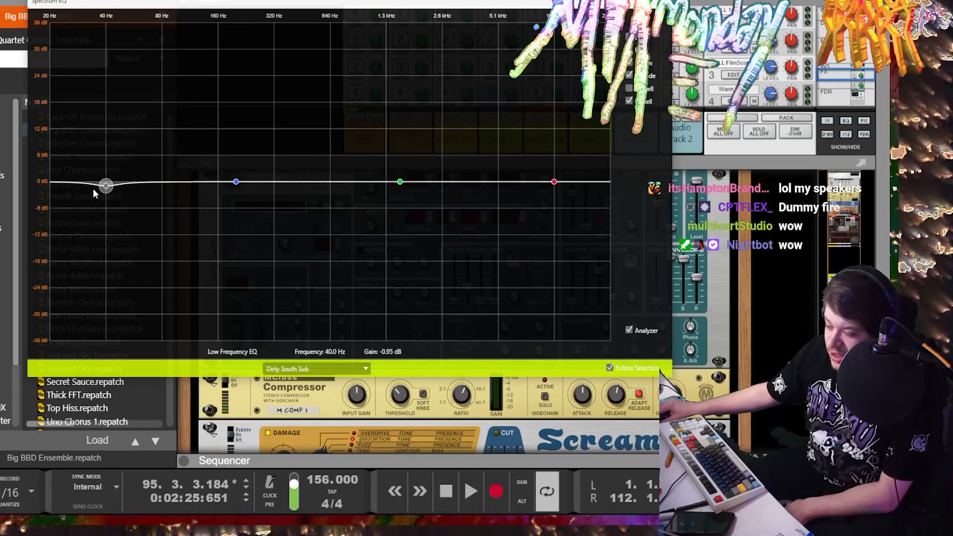
pyautogui.moveTo(93, 189); pyautogui.dragTo(140, 183)
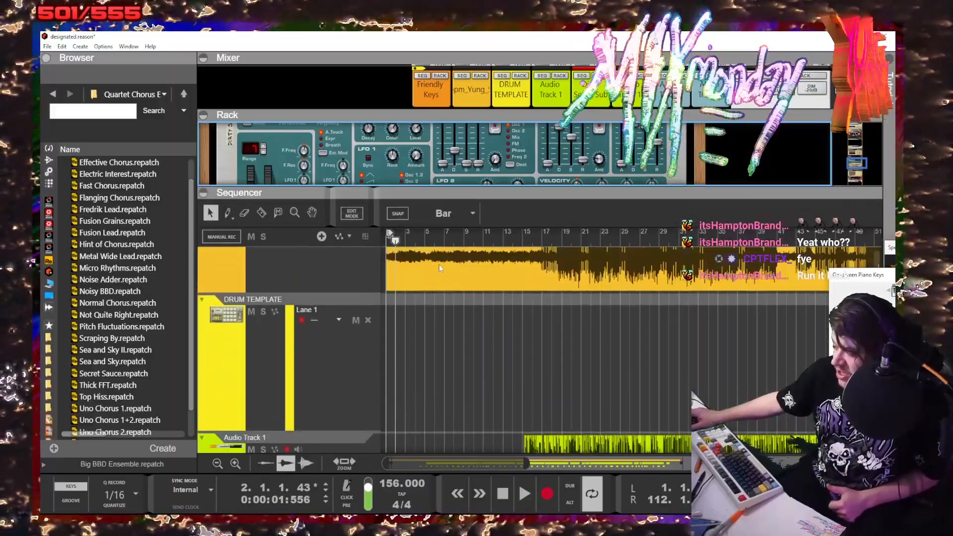
# - Hide the browser and bring the rack back into view above the sequencer
pyautogui.scroll(1, 439, 268)
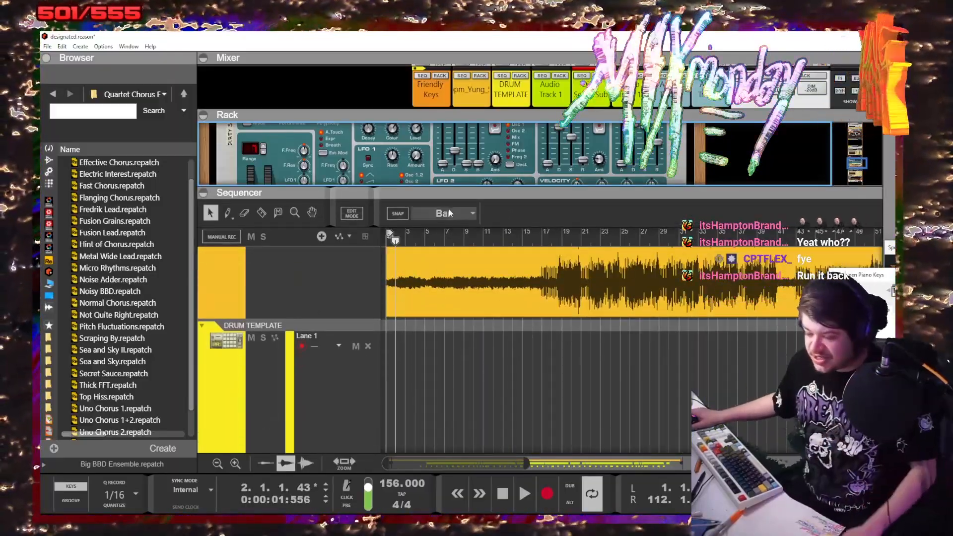
pyautogui.press('F6')
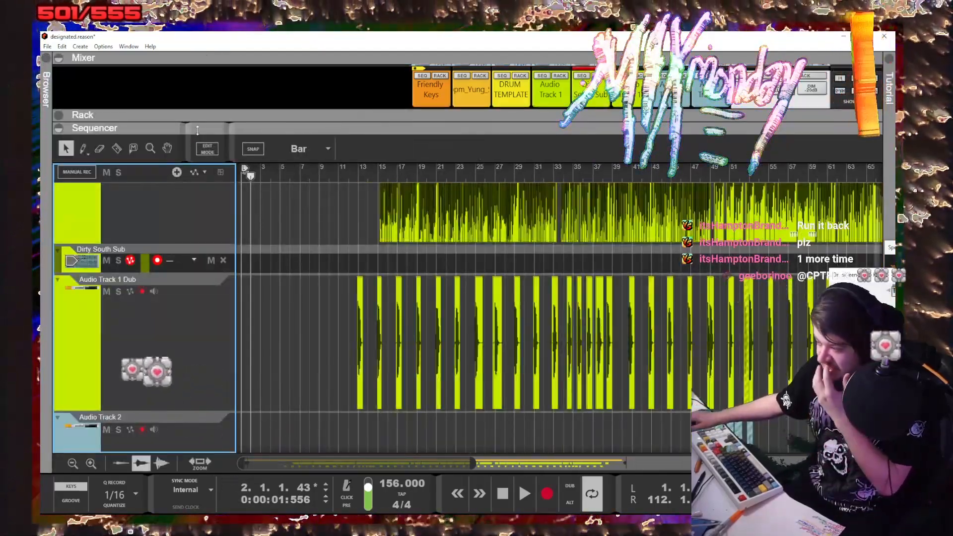
pyautogui.moveTo(218, 124); pyautogui.dragTo(225, 388)
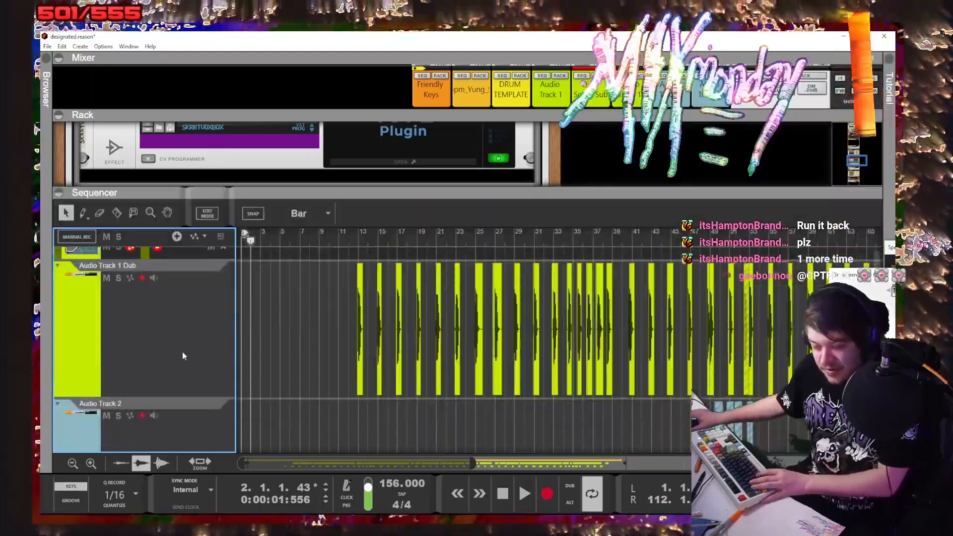
# - Select the Dirty South Sub track and enlarge the rack to show its effect chain, selecting the Scream 4
pyautogui.scroll(1, 182, 350)
pyautogui.click(174, 263)
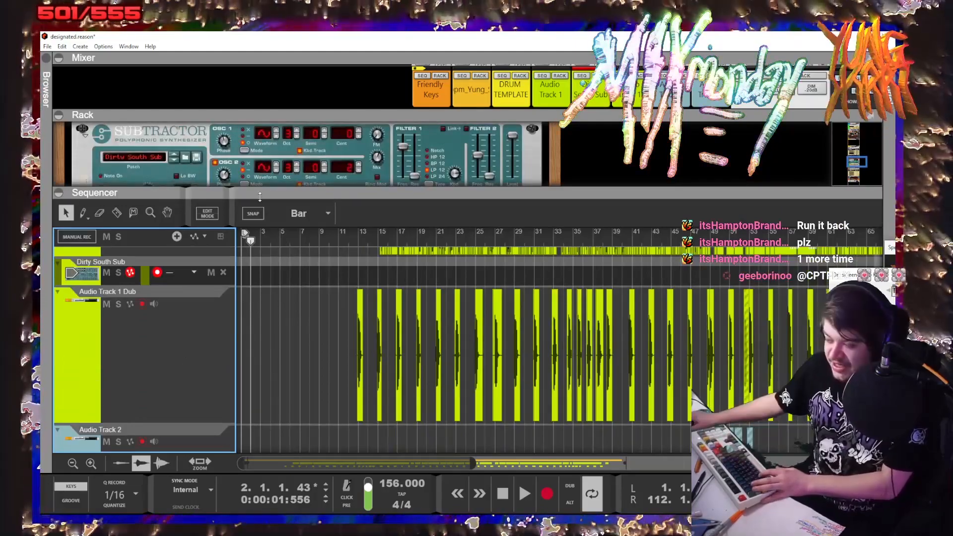
pyautogui.moveTo(259, 197); pyautogui.dragTo(248, 471)
pyautogui.scroll(-2, 190, 289)
pyautogui.click(105, 260)
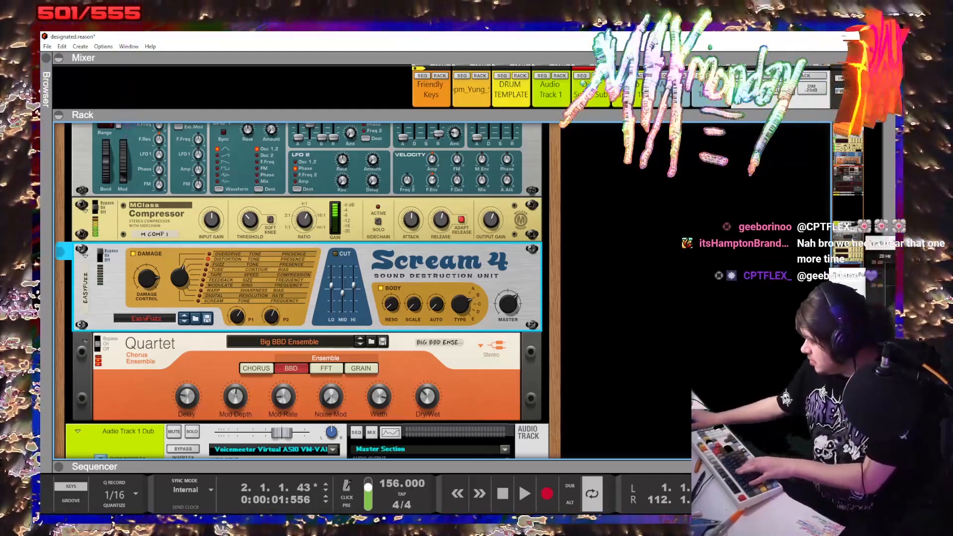
# - Boost the Spectrum EQ's low frequency band by 16.19 dB at 66.4 Hz and pull it back to 5.08 dB at 63.4 Hz
pyautogui.press('F2')
pyautogui.moveTo(367, 285); pyautogui.dragTo(353, 219)
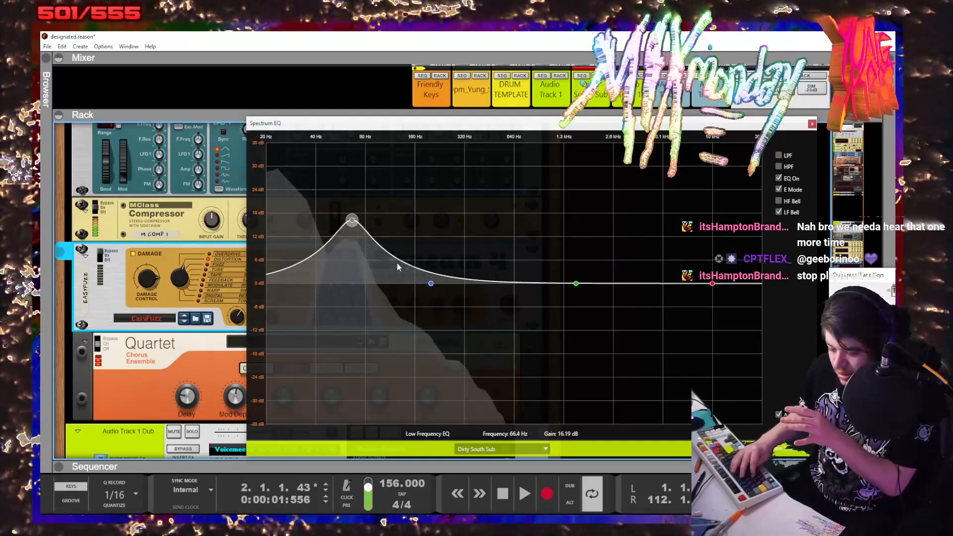
pyautogui.moveTo(351, 220); pyautogui.dragTo(348, 263)
# - Move the Spectrum EQ aside and rearrange the rack, sequencer and browser to show the sub's MClass Compressor
pyautogui.moveTo(292, 125); pyautogui.dragTo(789, 326)
pyautogui.moveTo(380, 469); pyautogui.dragTo(378, 244)
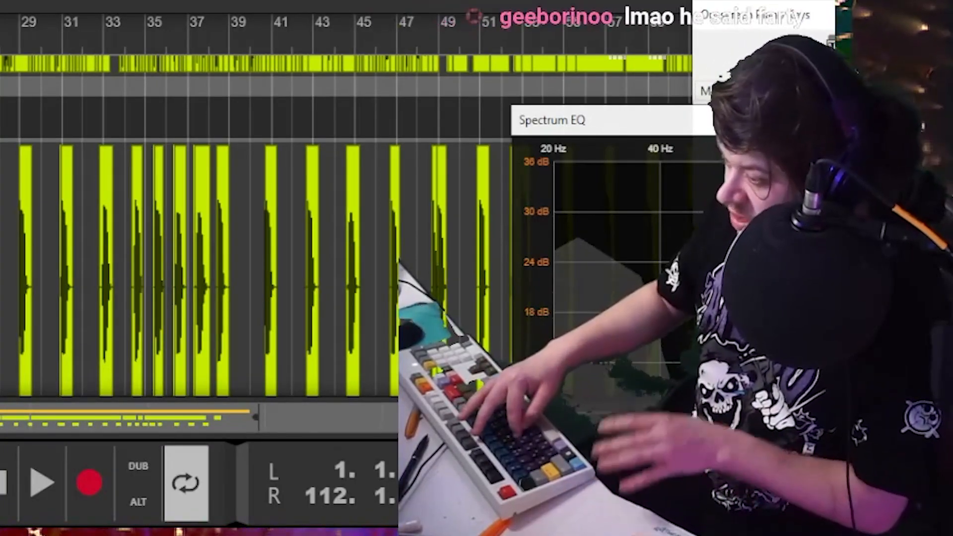
pyautogui.scroll(-3, 222, 244)
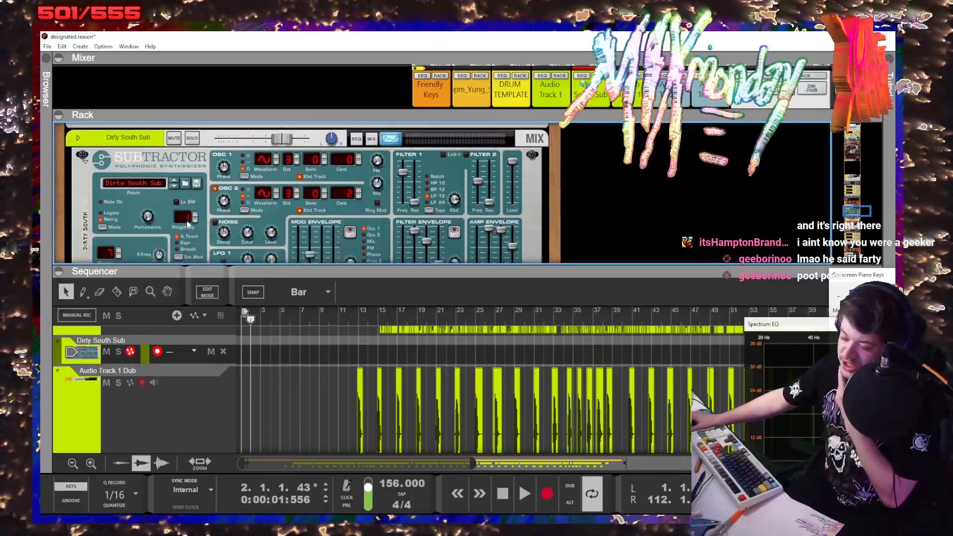
pyautogui.click(52, 56)
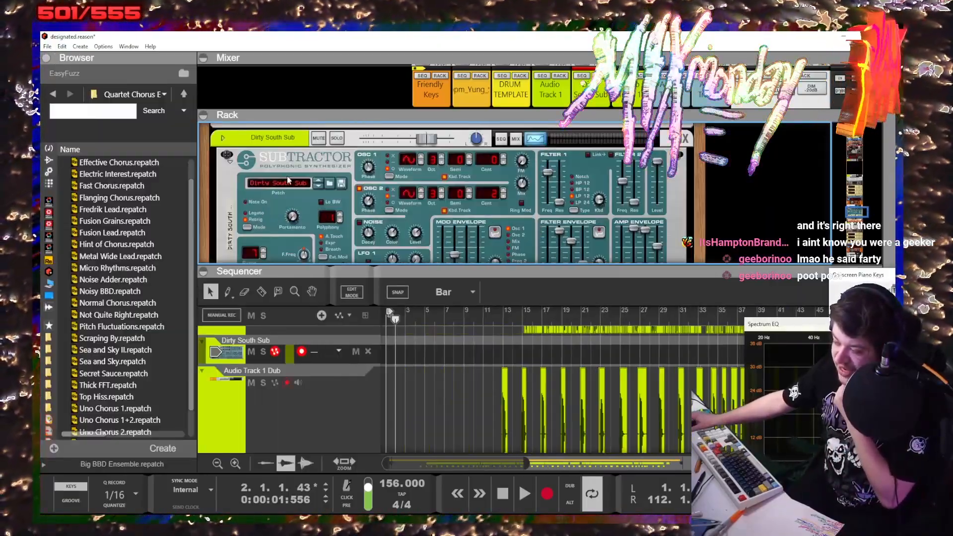
pyautogui.moveTo(343, 271); pyautogui.dragTo(375, 346)
pyautogui.scroll(-4, 396, 257)
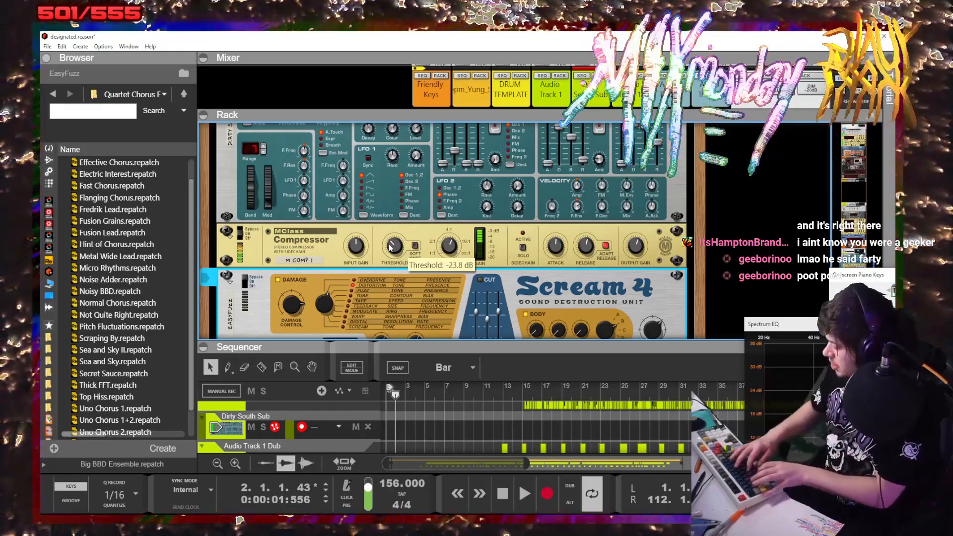
# - Check the MClass Compressor's threshold and ratio, set its release to 253 ms and lower its output gain to the knob's midpoint
pyautogui.click(362, 245)
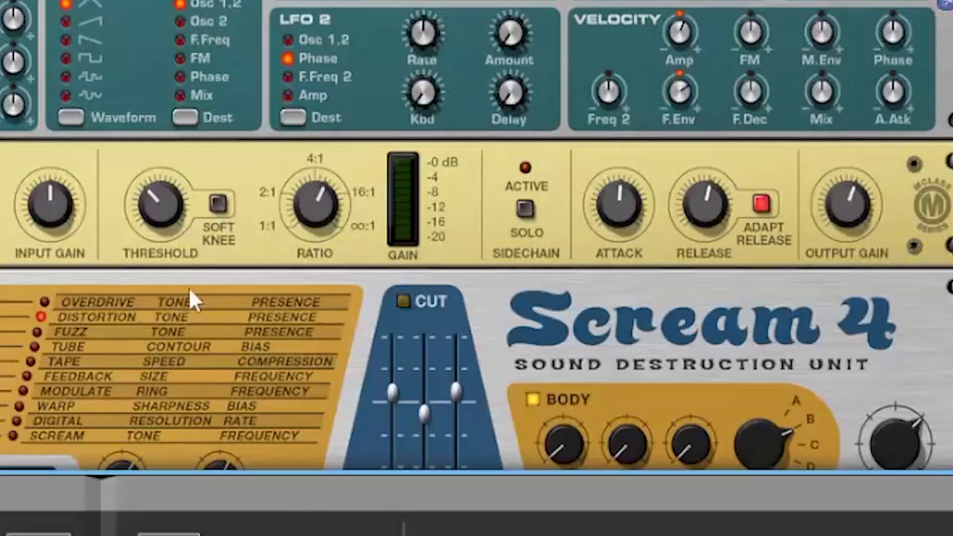
pyautogui.click(173, 206)
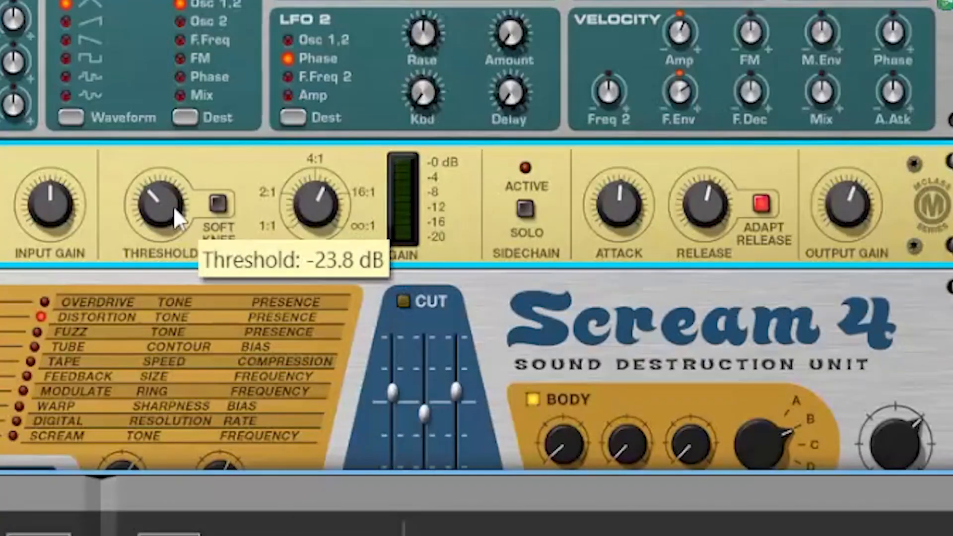
pyautogui.moveTo(348, 212)
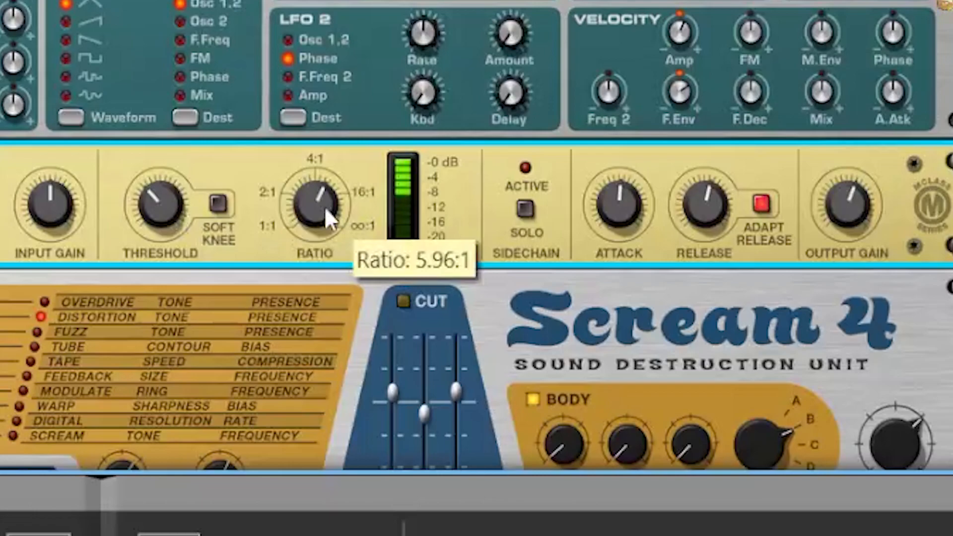
pyautogui.moveTo(694, 205)
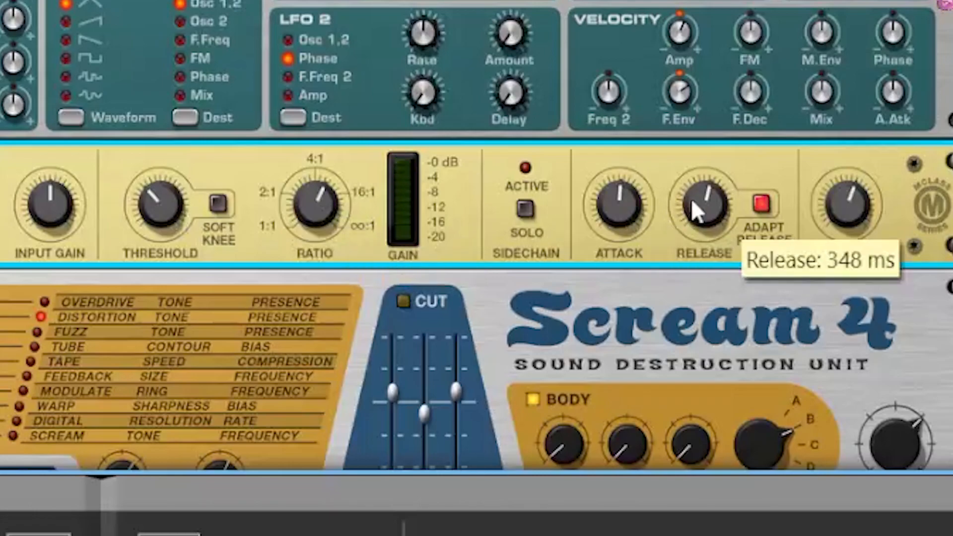
pyautogui.moveTo(696, 198); pyautogui.dragTo(704, 219)
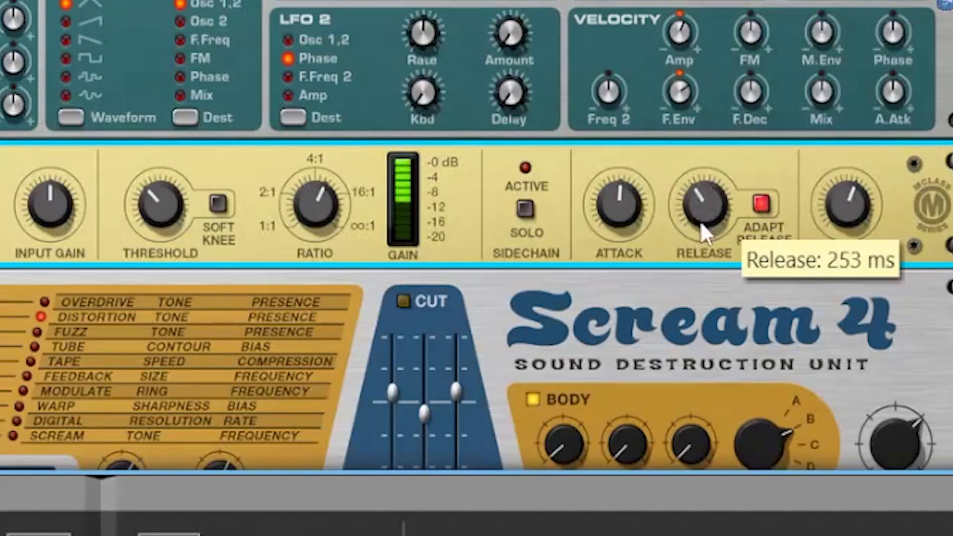
pyautogui.moveTo(838, 209)
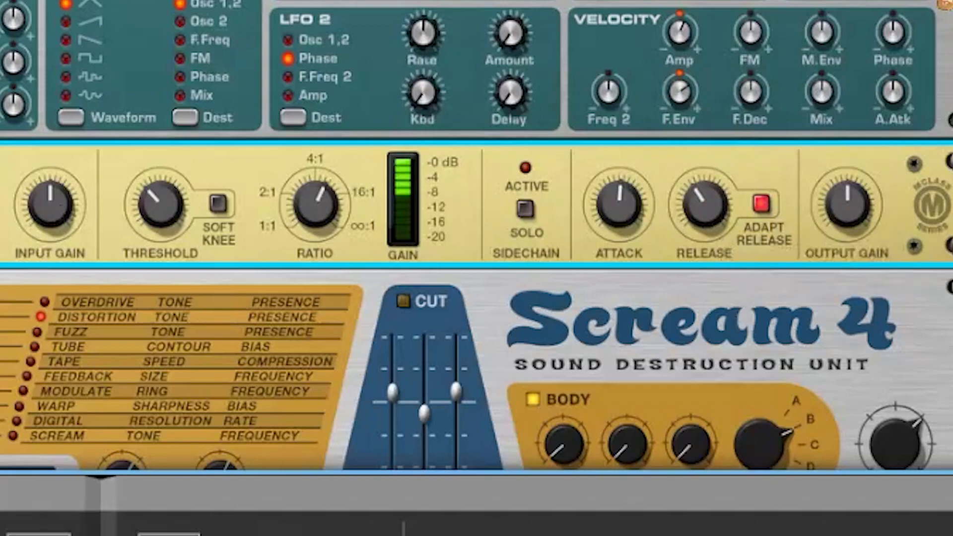
# - Select the Scream 4 and reopen the Spectrum EQ over the rack to examine the recompressed sub's spectrum
pyautogui.click(5, 318)
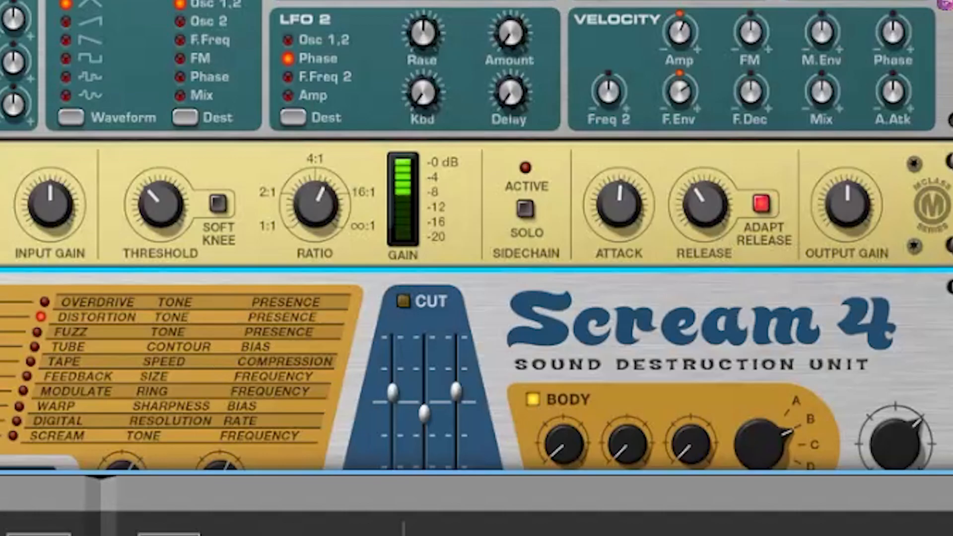
pyautogui.press('F2')
pyautogui.moveTo(208, 206); pyautogui.dragTo(0, 5)
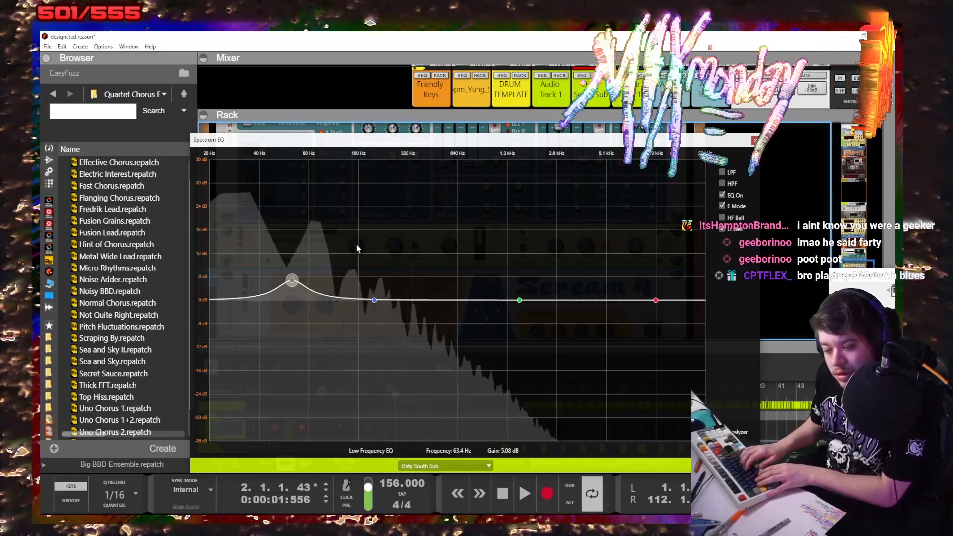
# - Reposition the Spectrum EQ over the rack, enable its high-pass filter and set the cutoff to 45.7 Hz
pyautogui.moveTo(337, 140); pyautogui.dragTo(739, 187)
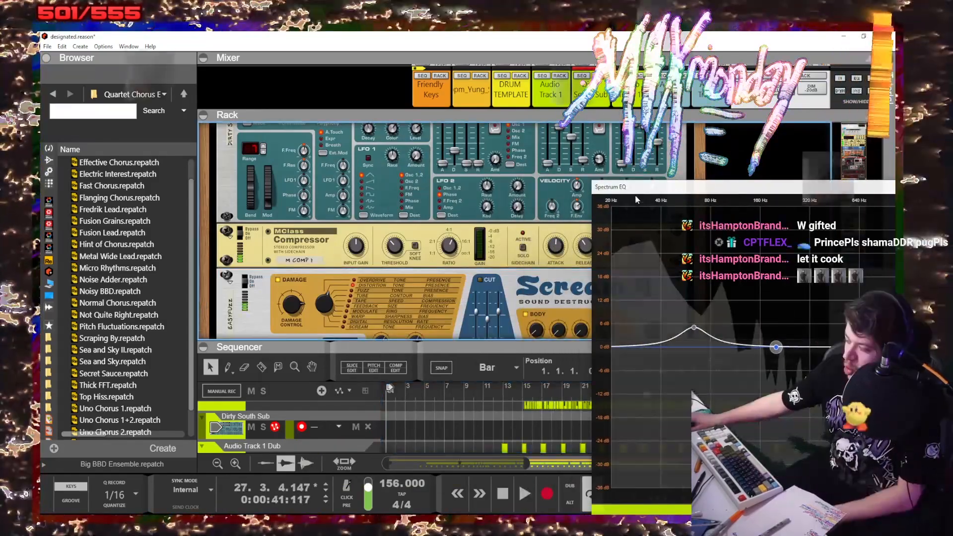
pyautogui.moveTo(630, 190); pyautogui.dragTo(225, 156)
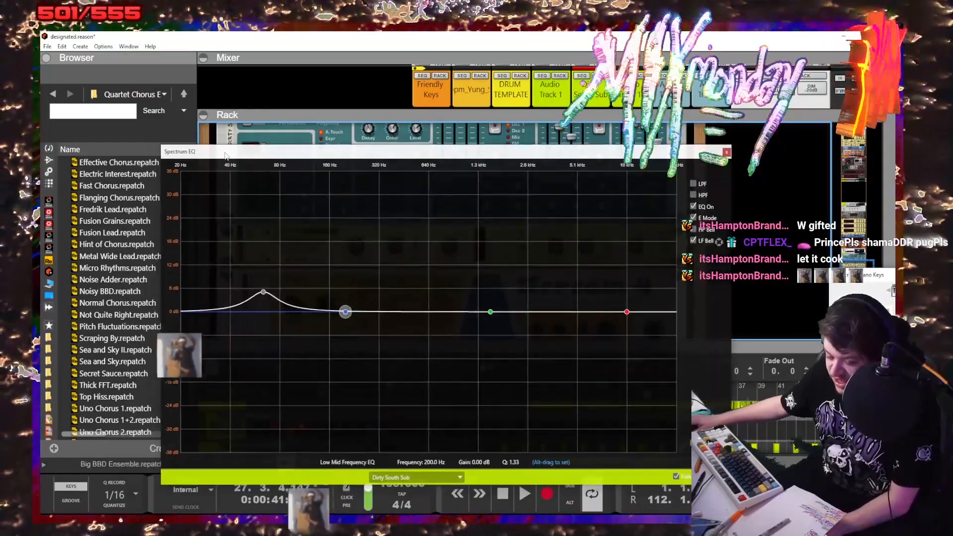
pyautogui.moveTo(691, 152); pyautogui.dragTo(741, 99)
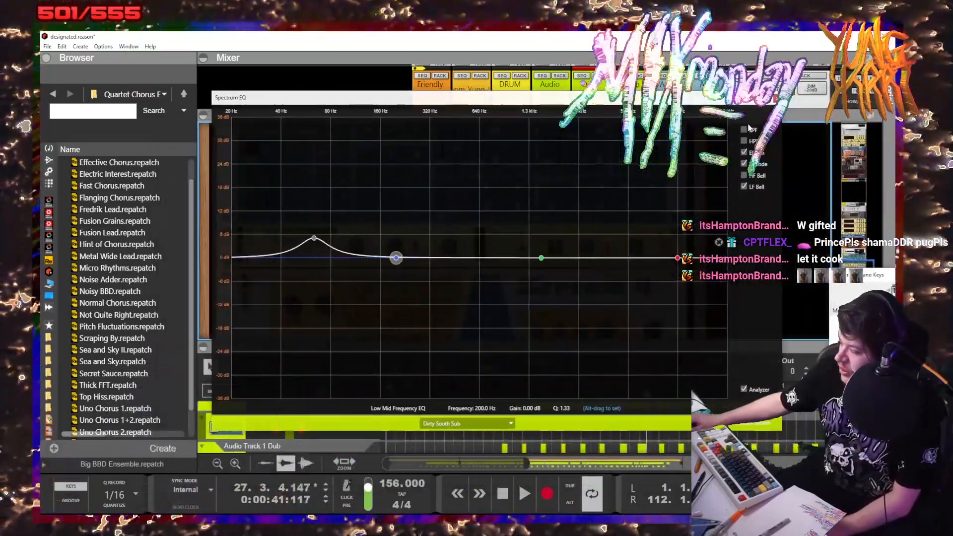
pyautogui.click(743, 142)
pyautogui.moveTo(265, 247); pyautogui.dragTo(504, 223)
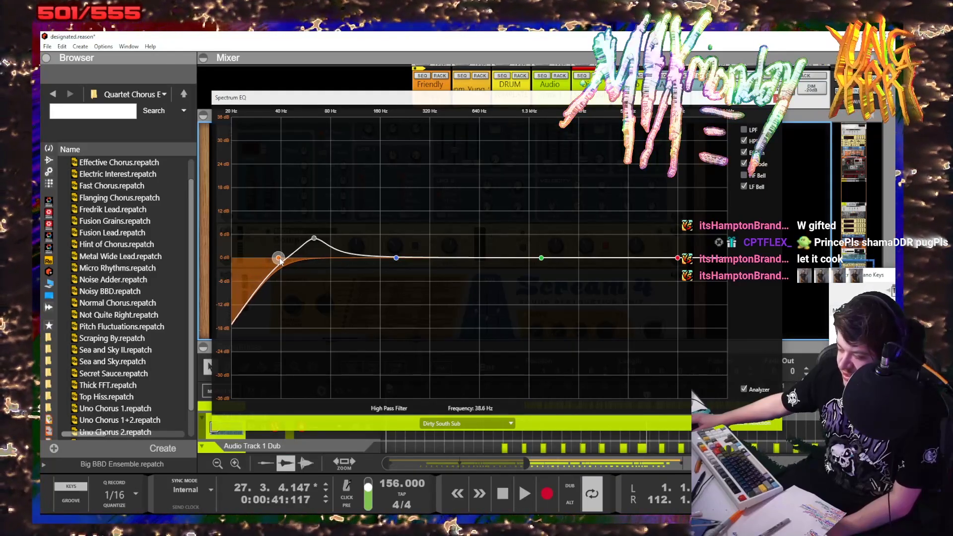
pyautogui.moveTo(366, 253); pyautogui.dragTo(293, 234)
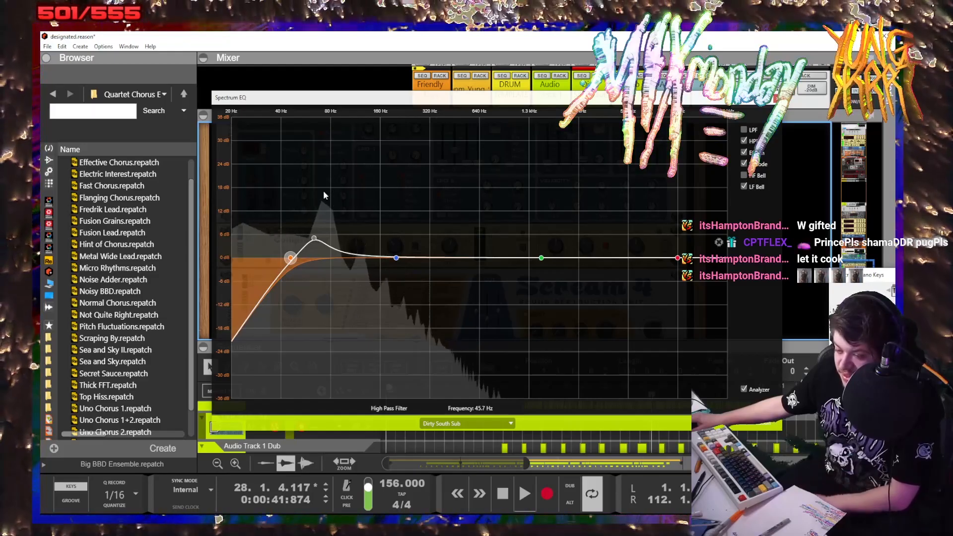
# - Move the Spectrum EQ aside, enlarge the sequencer area and select the Dirty South Sub track
pyautogui.moveTo(272, 100); pyautogui.dragTo(258, 129)
pyautogui.press('F2')
pyautogui.moveTo(447, 345); pyautogui.dragTo(448, 207)
pyautogui.moveTo(448, 208); pyautogui.dragTo(447, 191)
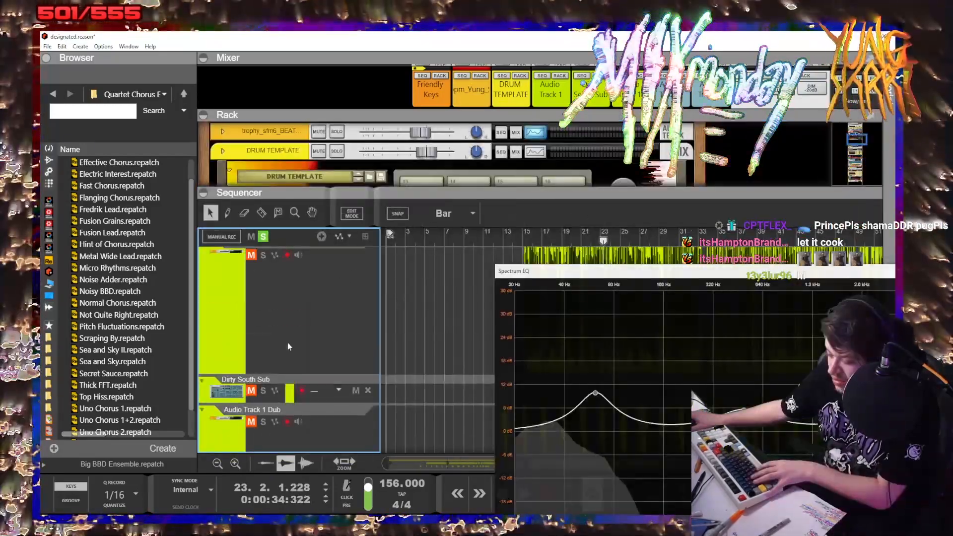
pyautogui.scroll(-2, 288, 342)
pyautogui.click(297, 273)
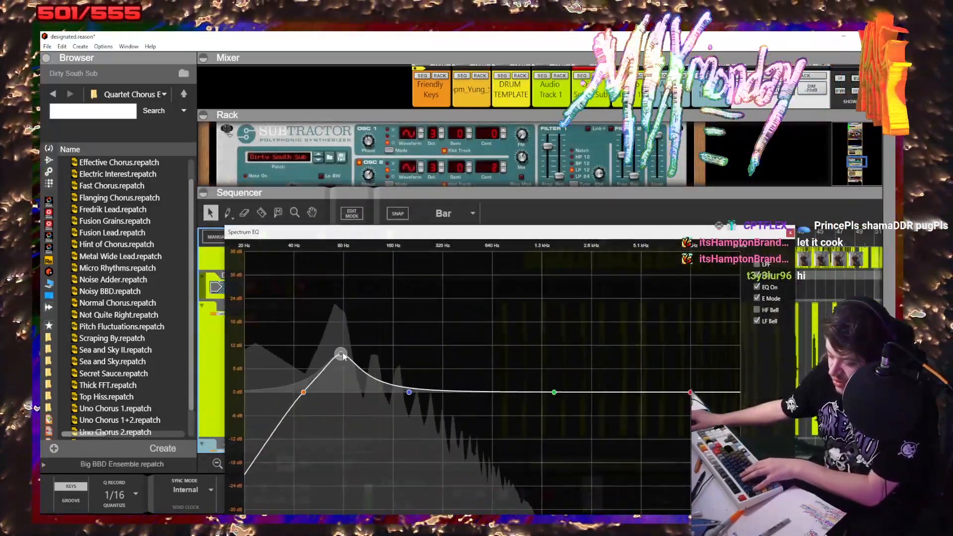
# - Shift the Spectrum EQ's low frequency band down to about 40 Hz and raise the high-pass cutoff to about 63 Hz
pyautogui.moveTo(409, 392)
pyautogui.mouseDown()
pyautogui.moveTo(419, 347)
pyautogui.moveTo(409, 386)
pyautogui.mouseUp()
pyautogui.moveTo(333, 361); pyautogui.dragTo(248, 321)
pyautogui.moveTo(304, 404); pyautogui.dragTo(327, 404)
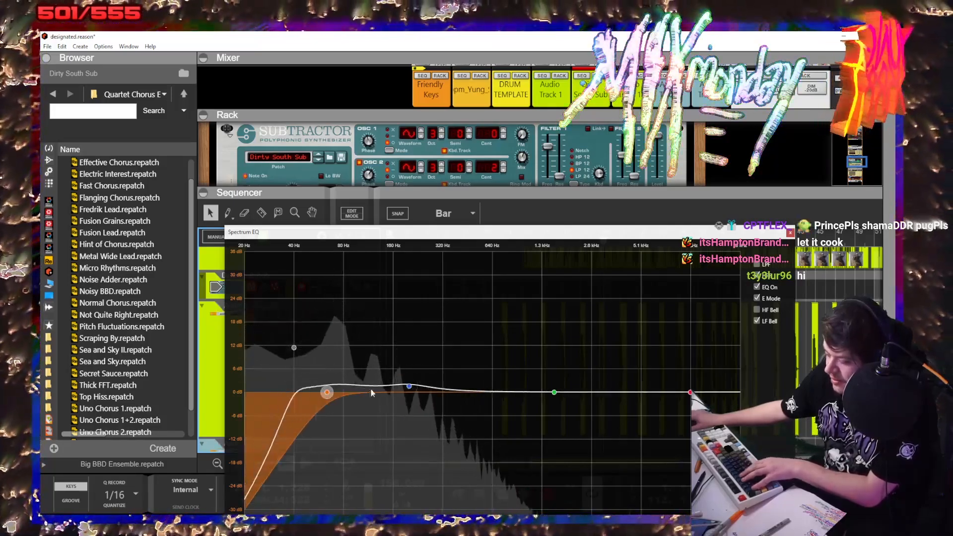
# - Try a 20 dB low mid boost on the sub, sweeping the band up through the mids and back to 202.8 Hz
pyautogui.click(409, 386)
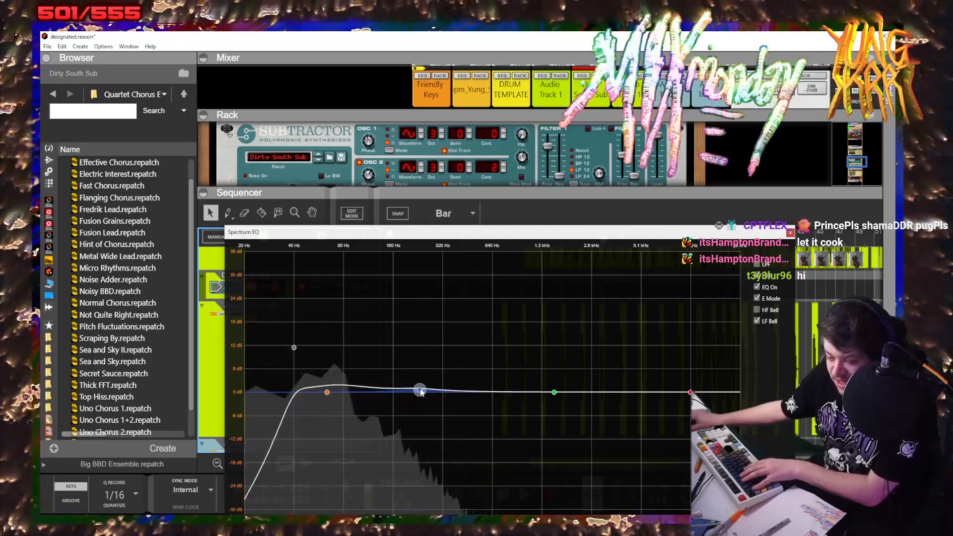
pyautogui.moveTo(409, 388); pyautogui.dragTo(409, 314)
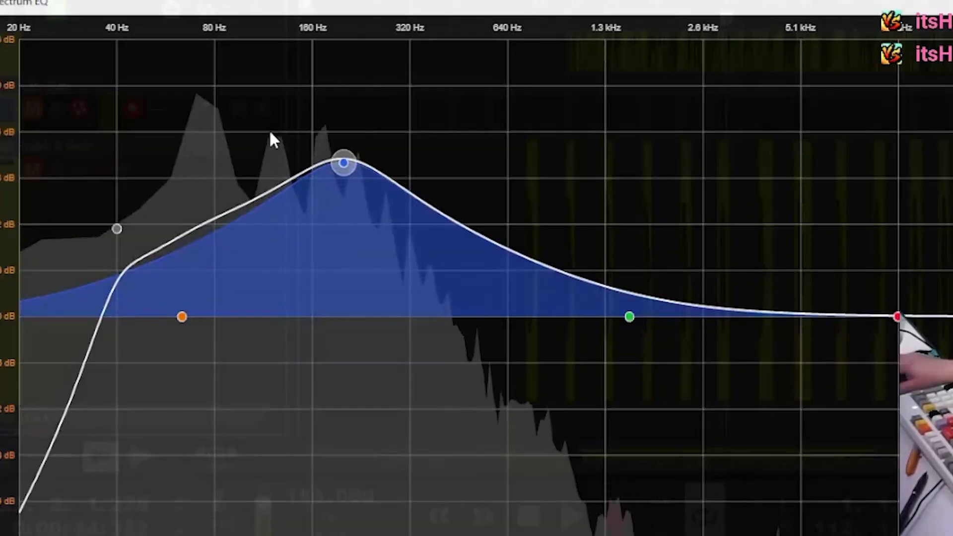
pyautogui.moveTo(346, 147); pyautogui.dragTo(511, 3)
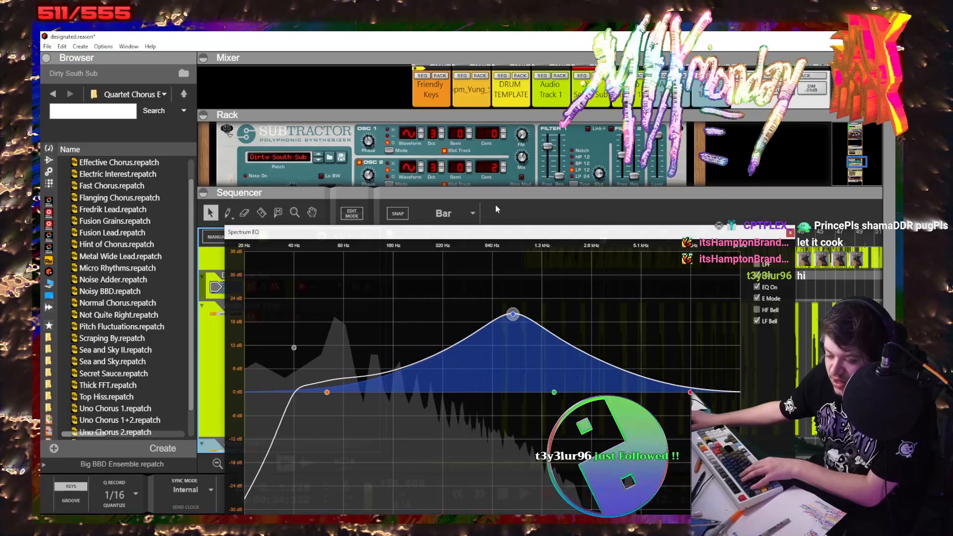
pyautogui.moveTo(495, 205); pyautogui.dragTo(386, 189)
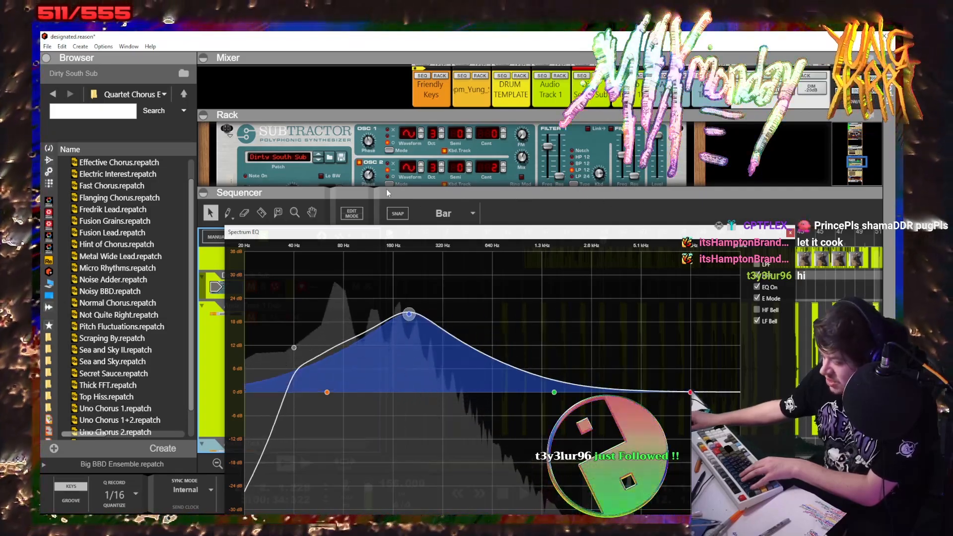
pyautogui.moveTo(399, 232); pyautogui.dragTo(266, 128)
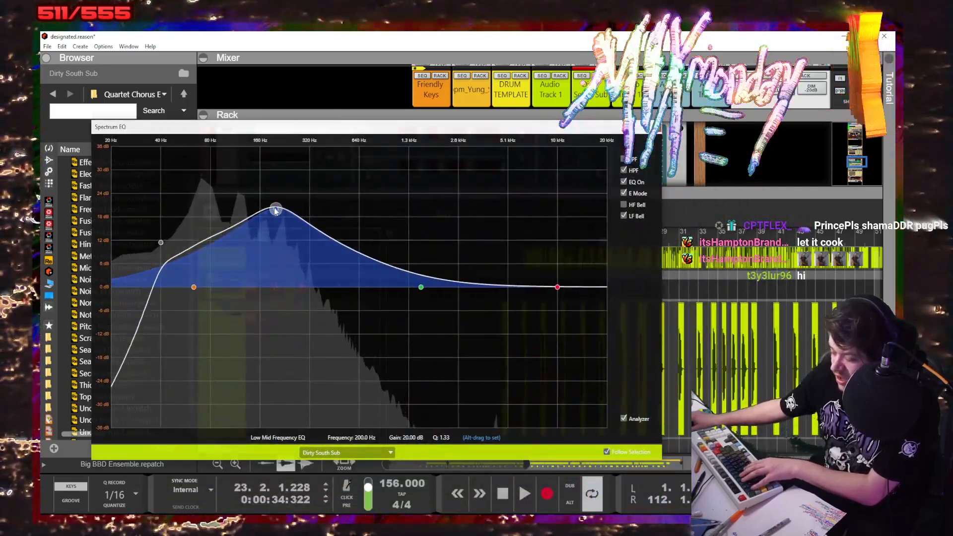
pyautogui.moveTo(276, 209)
pyautogui.mouseDown()
pyautogui.moveTo(440, 209)
pyautogui.moveTo(277, 209)
pyautogui.mouseUp()
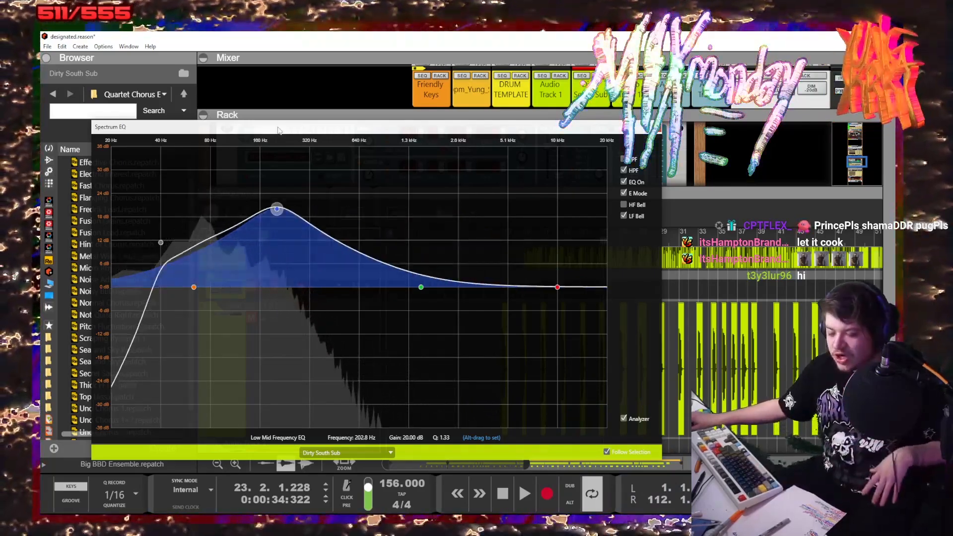
# - Try the low mid band at Q 2.50, turn E Mode off, and flatten the band at 267.9 Hz with Q 0.70
pyautogui.moveTo(278, 128); pyautogui.dragTo(279, 130)
pyautogui.moveTo(278, 212); pyautogui.dragTo(281, 278)
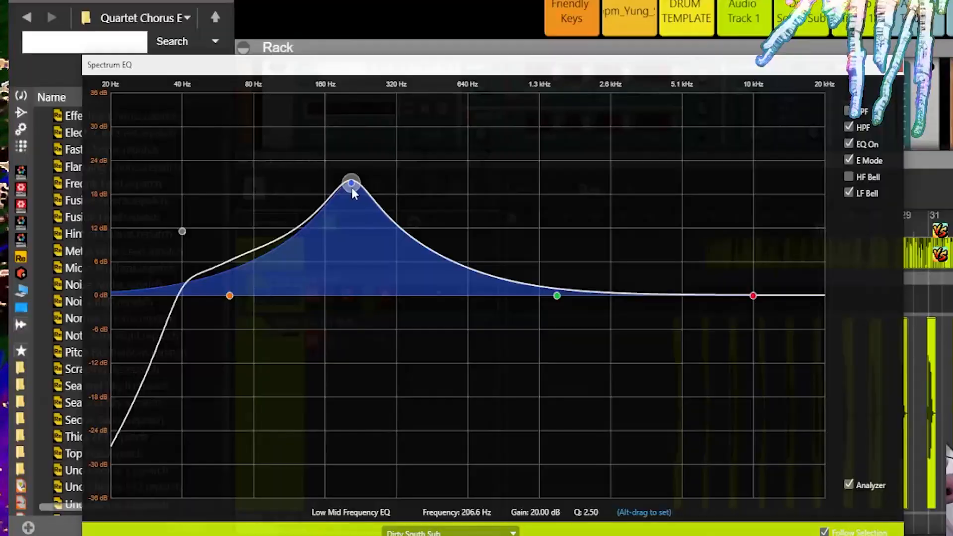
pyautogui.click(855, 162)
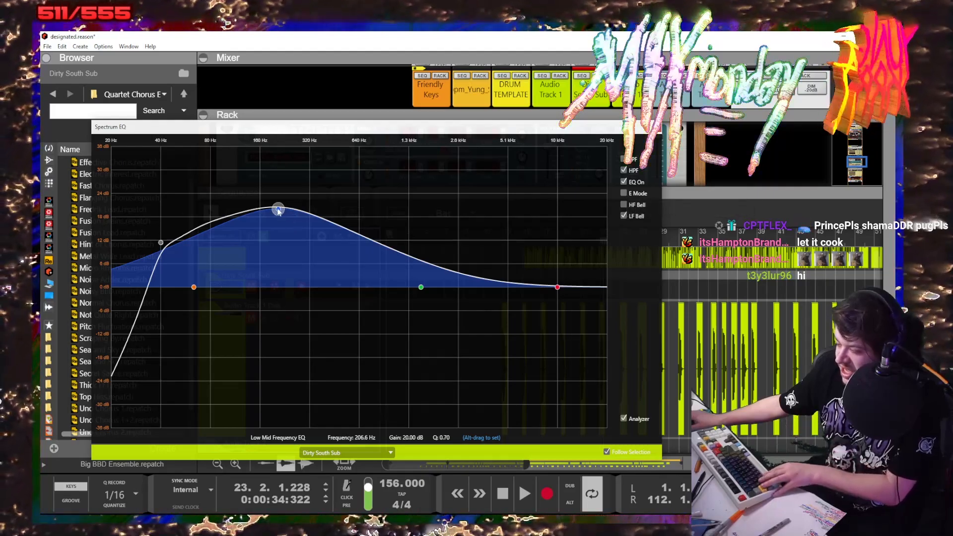
pyautogui.moveTo(279, 211); pyautogui.dragTo(285, 255)
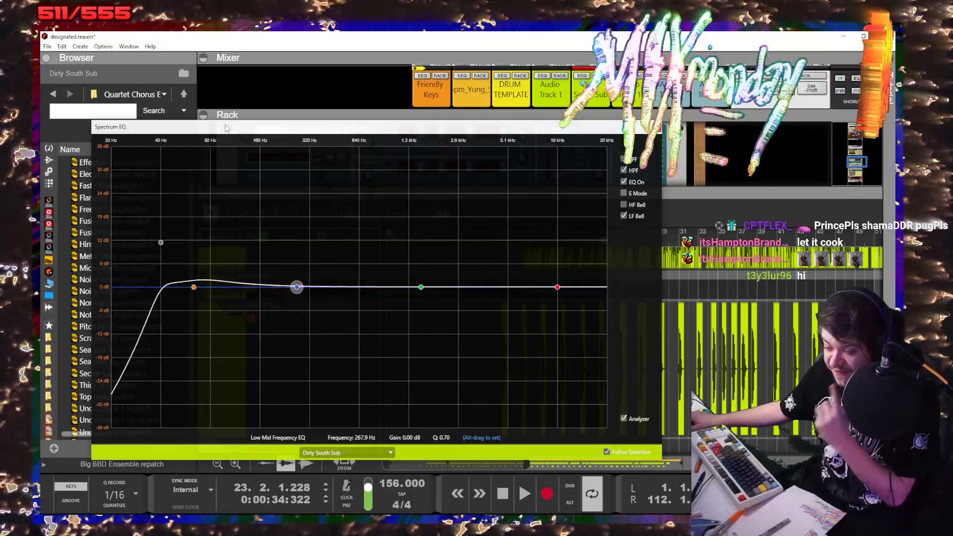
# - Sweep the low frequency band up to 159.2 Hz at 9.84 dB and return it to about 47 Hz with about 14 dB gain
pyautogui.moveTo(175, 252); pyautogui.dragTo(240, 247)
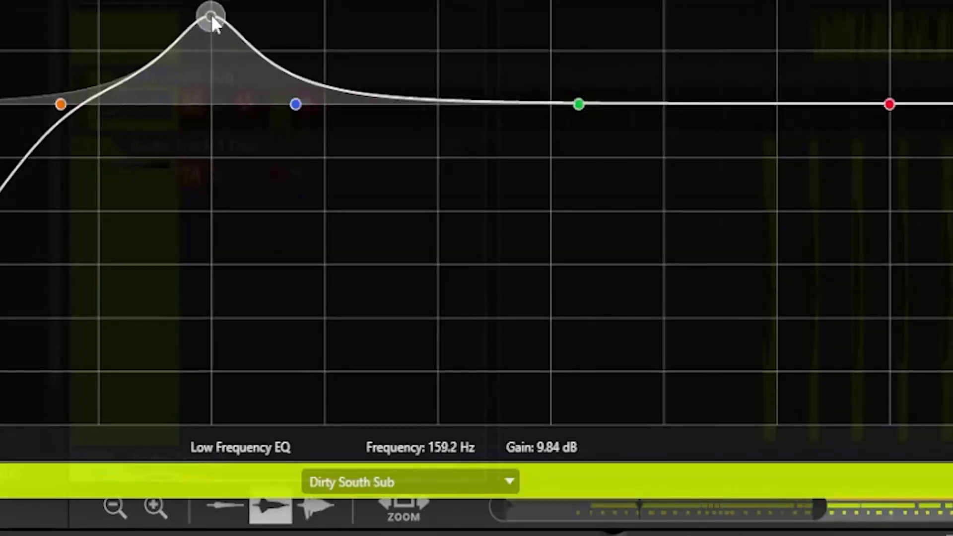
pyautogui.moveTo(343, 18); pyautogui.dragTo(27, 15)
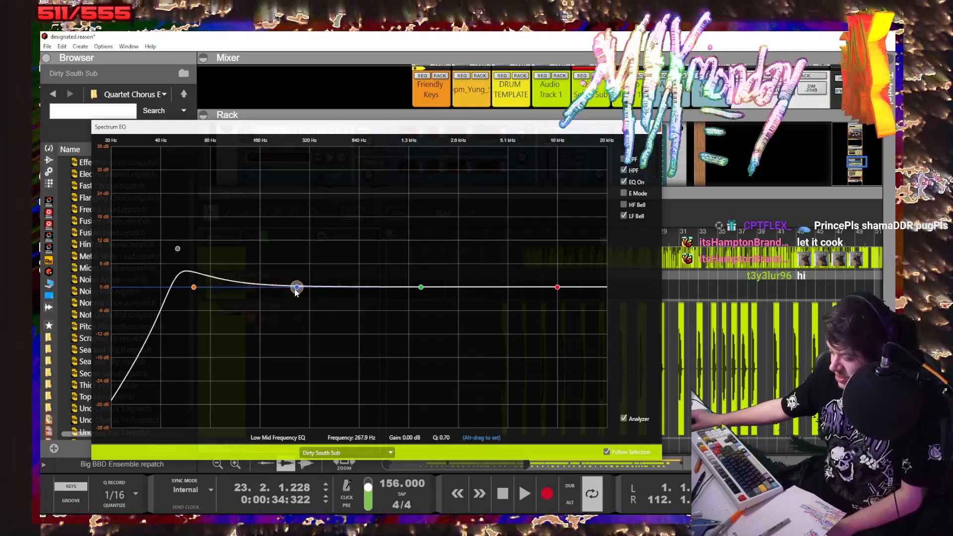
pyautogui.moveTo(178, 248)
pyautogui.mouseDown()
pyautogui.moveTo(175, 210)
pyautogui.moveTo(180, 360)
pyautogui.moveTo(174, 182)
pyautogui.moveTo(173, 258)
pyautogui.moveTo(172, 233)
pyautogui.mouseUp()
pyautogui.click(297, 288)
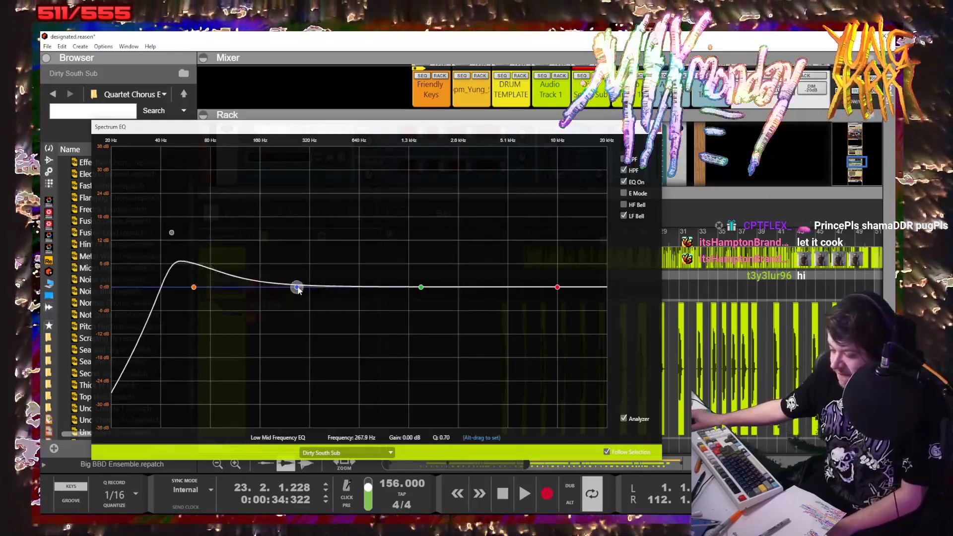
# - Close and reopen the Spectrum EQ, select the Dirty South Sub track and move the EQ clear of the track list
pyautogui.click(653, 128)
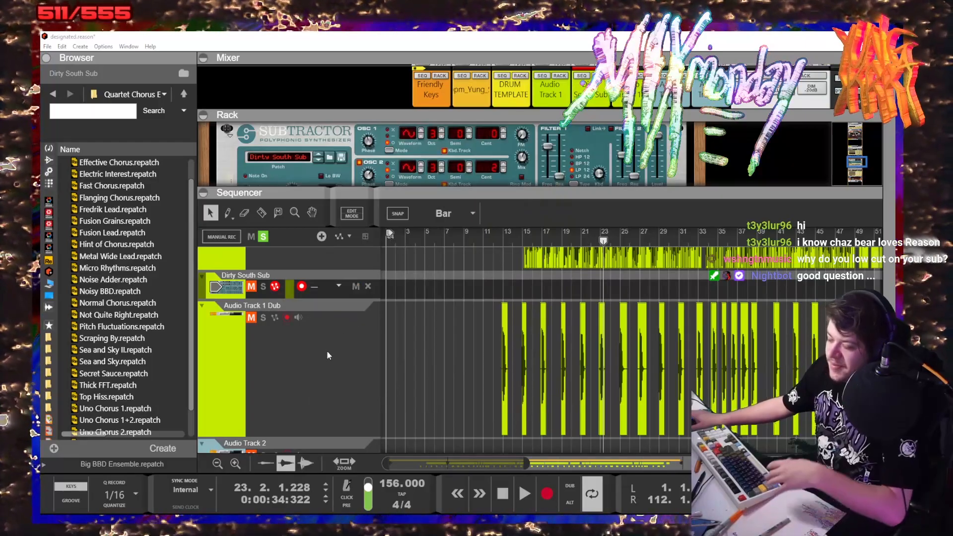
pyautogui.click(437, 400)
pyautogui.press('F2')
pyautogui.moveTo(270, 128); pyautogui.dragTo(516, 155)
pyautogui.click(285, 292)
pyautogui.moveTo(413, 153); pyautogui.dragTo(590, 340)
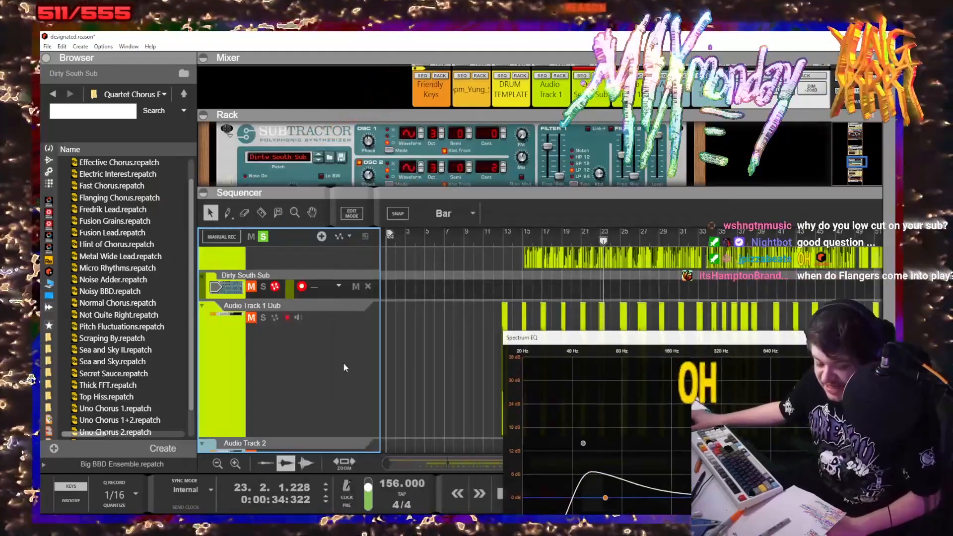
# - Compare the original beat track's low-end spectrum with the Dirty South Sub's in the Spectrum EQ
pyautogui.scroll(7, 382, 378)
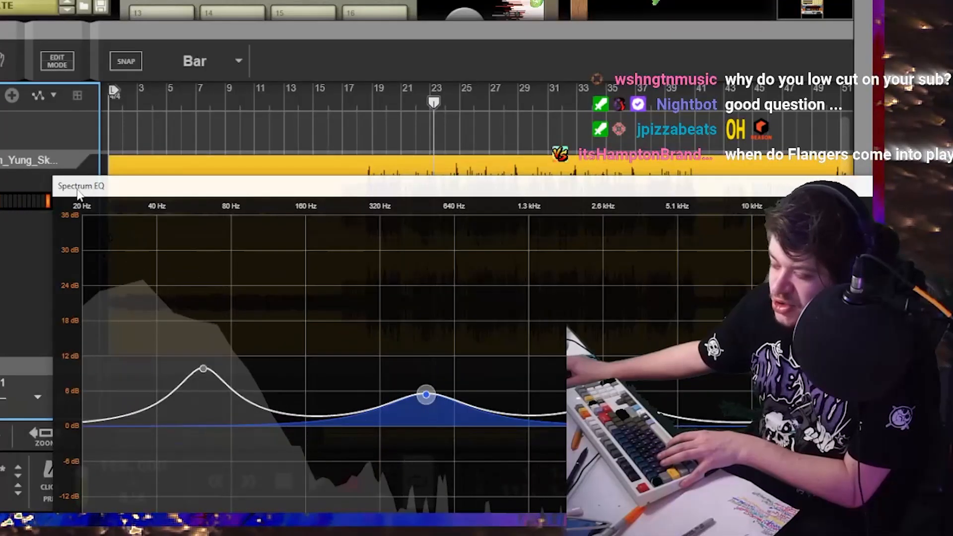
pyautogui.moveTo(76, 190); pyautogui.dragTo(398, 115)
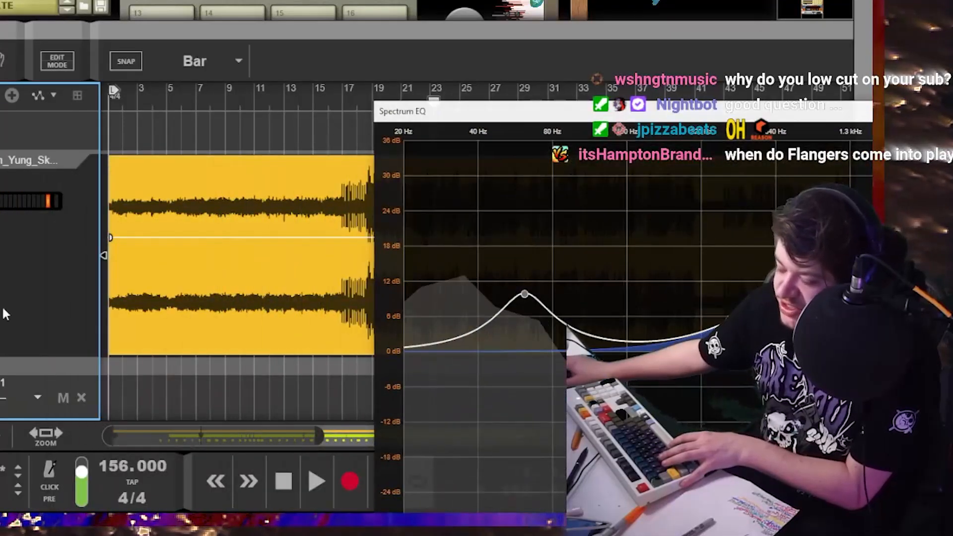
pyautogui.scroll(-7, 19, 298)
pyautogui.click(286, 276)
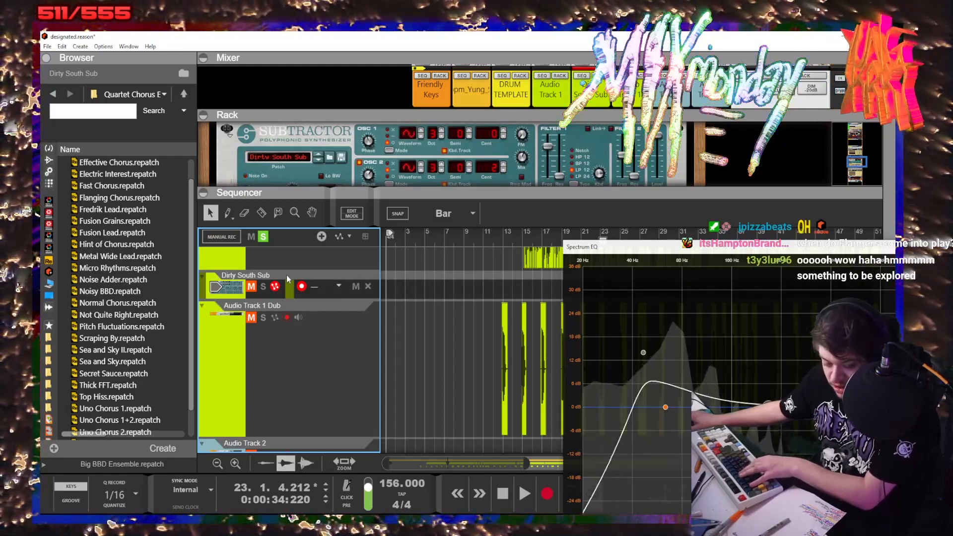
pyautogui.moveTo(610, 247); pyautogui.dragTo(240, 156)
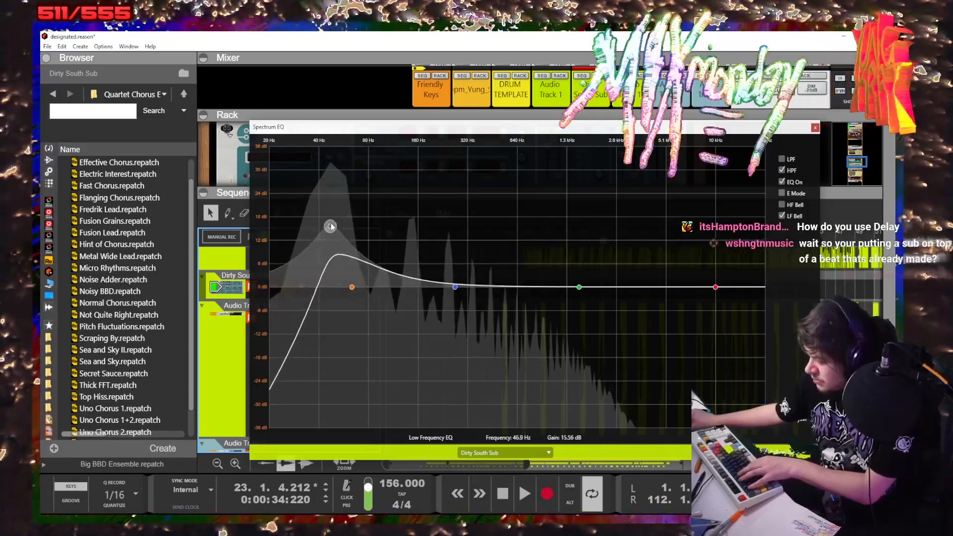
# - Lower the low frequency band to just under 0 dB near 46 Hz and try a wide 12.70 dB low mid boost at 200 Hz
pyautogui.moveTo(332, 227); pyautogui.dragTo(333, 261)
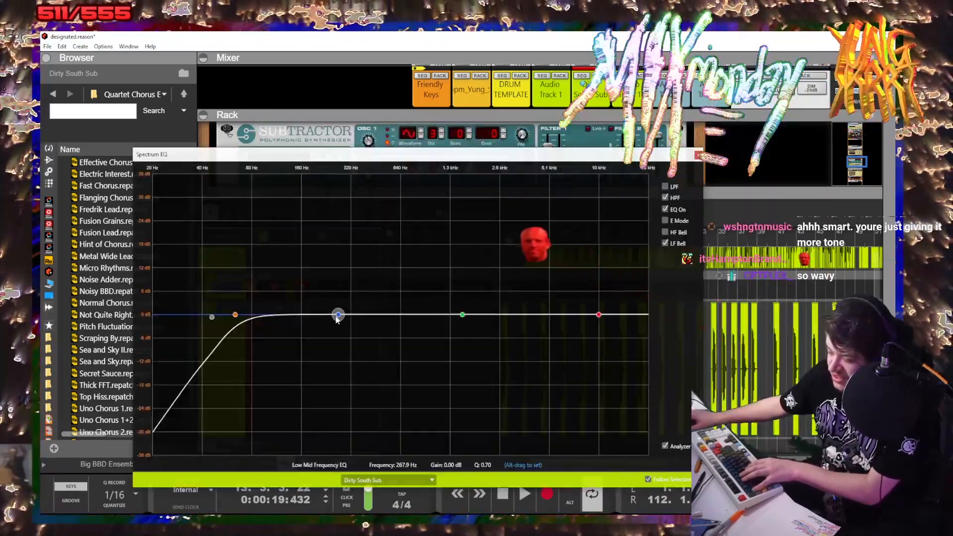
pyautogui.moveTo(336, 318); pyautogui.dragTo(306, 336)
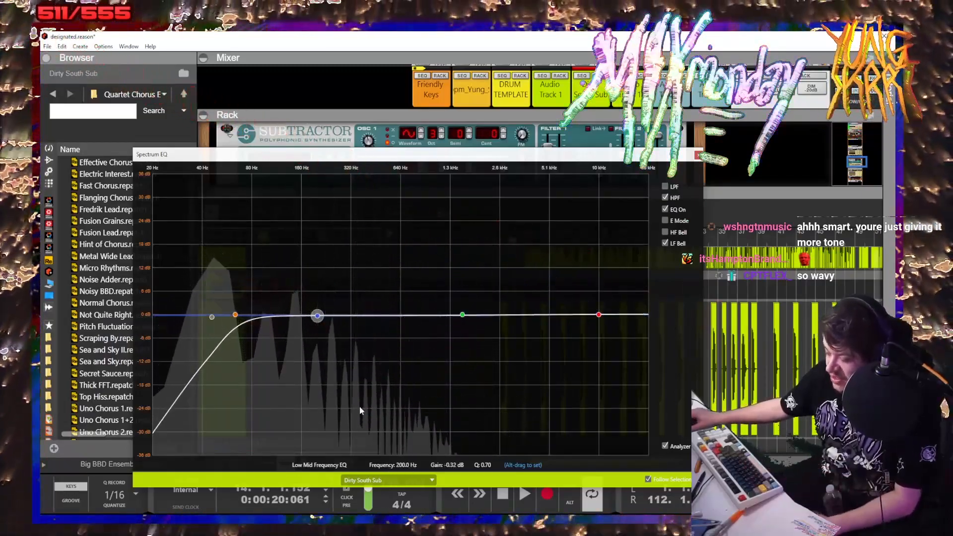
pyautogui.moveTo(312, 317); pyautogui.dragTo(475, 319)
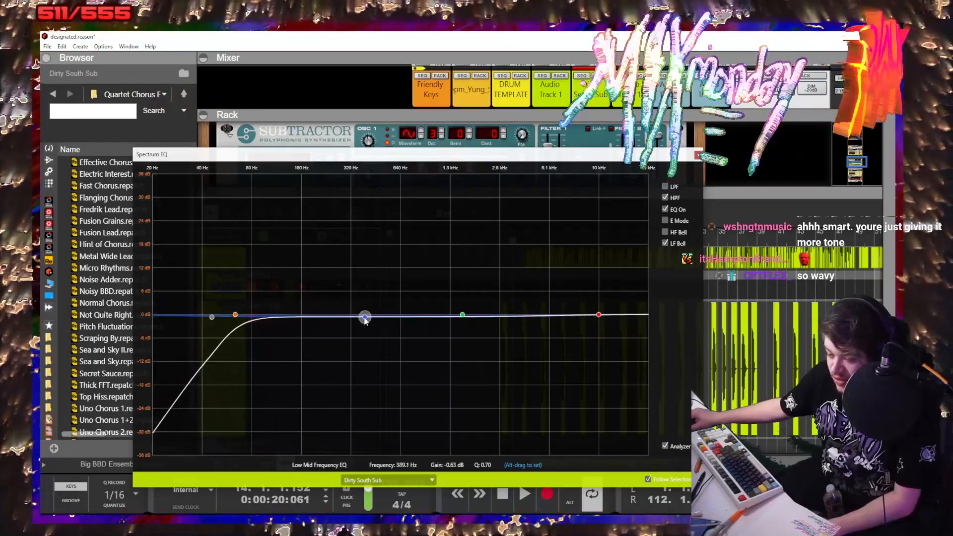
pyautogui.moveTo(317, 317); pyautogui.dragTo(335, 268)
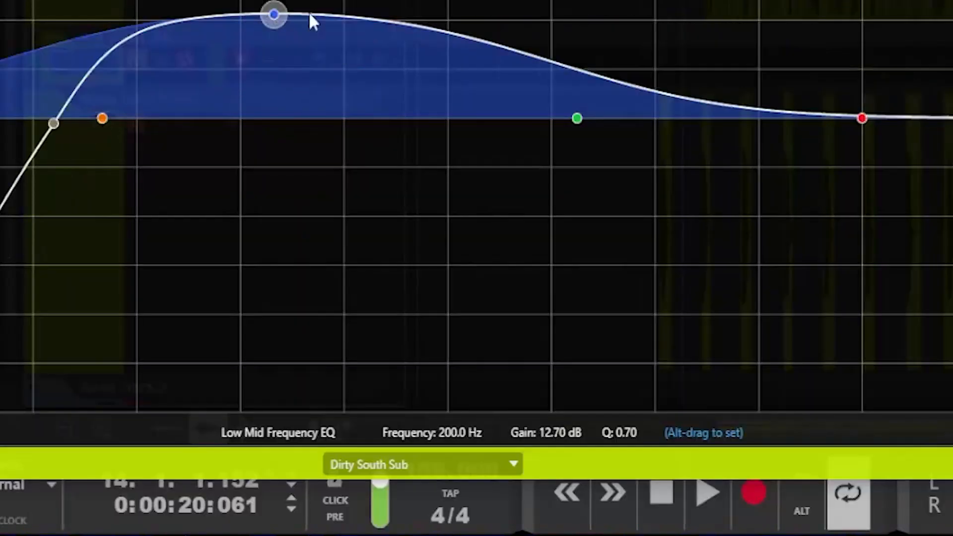
pyautogui.moveTo(311, 16); pyautogui.dragTo(267, 126)
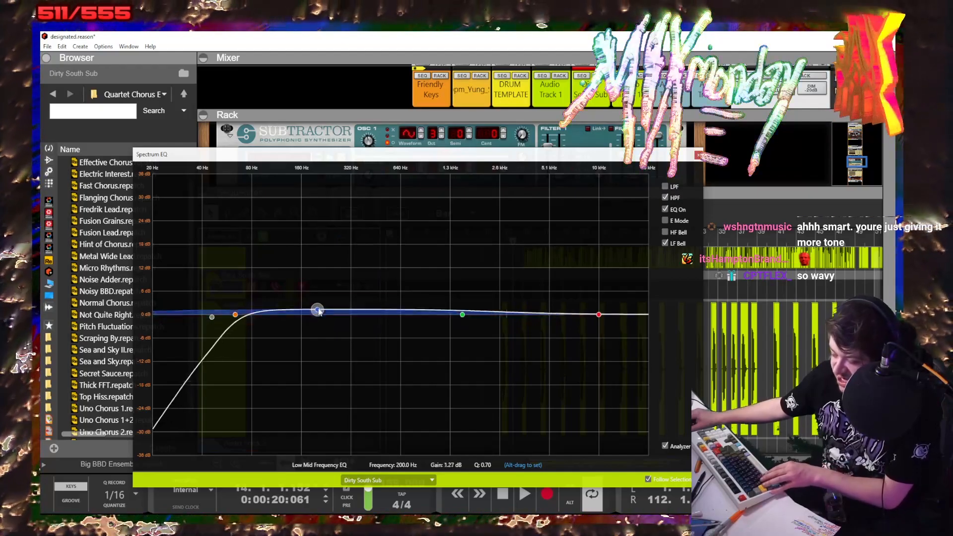
# - Narrow the low mid band to Q 2.50 with E Mode on, sweep it to 1.02 kHz and set 20 dB at 200 Hz
pyautogui.moveTo(319, 311); pyautogui.dragTo(326, 263)
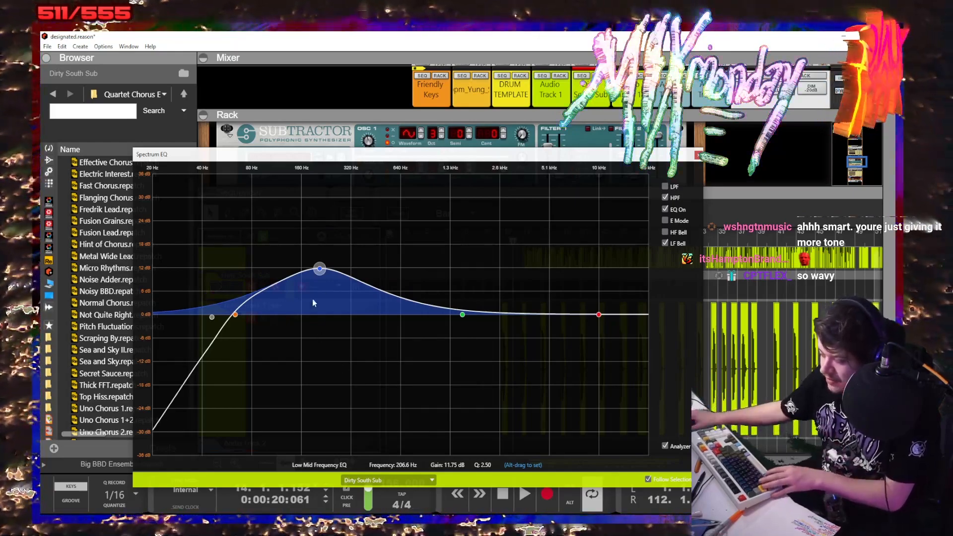
pyautogui.moveTo(331, 345); pyautogui.dragTo(319, 232)
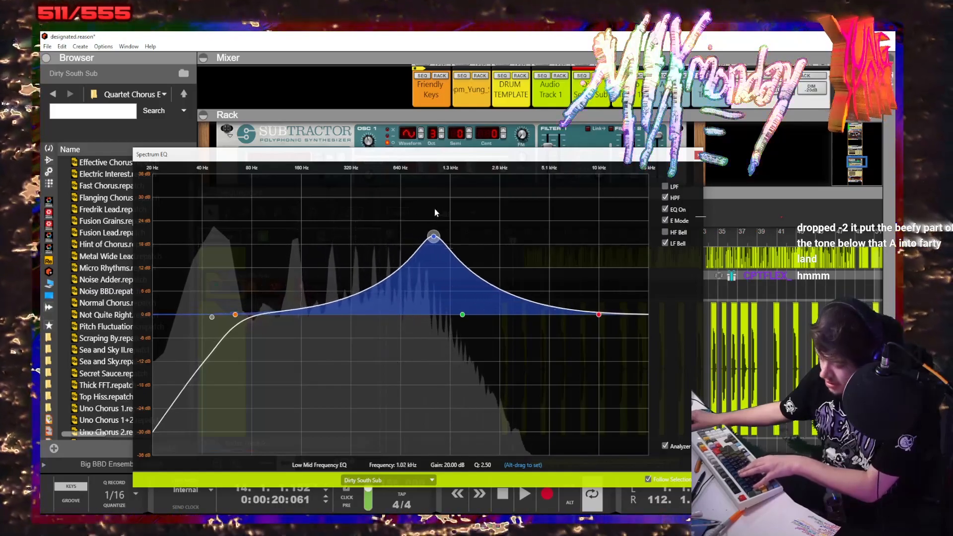
pyautogui.moveTo(490, 194); pyautogui.dragTo(327, 197)
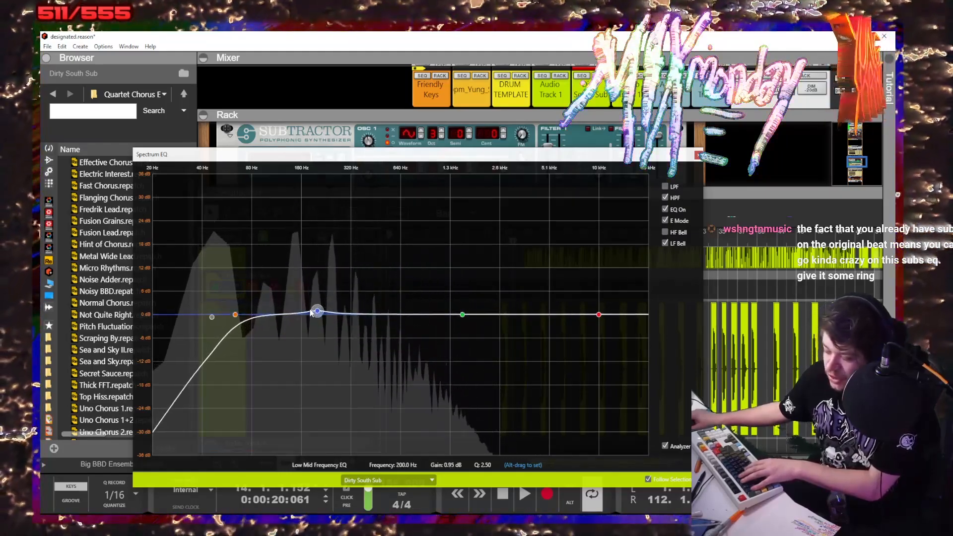
pyautogui.moveTo(310, 295); pyautogui.dragTo(421, 227)
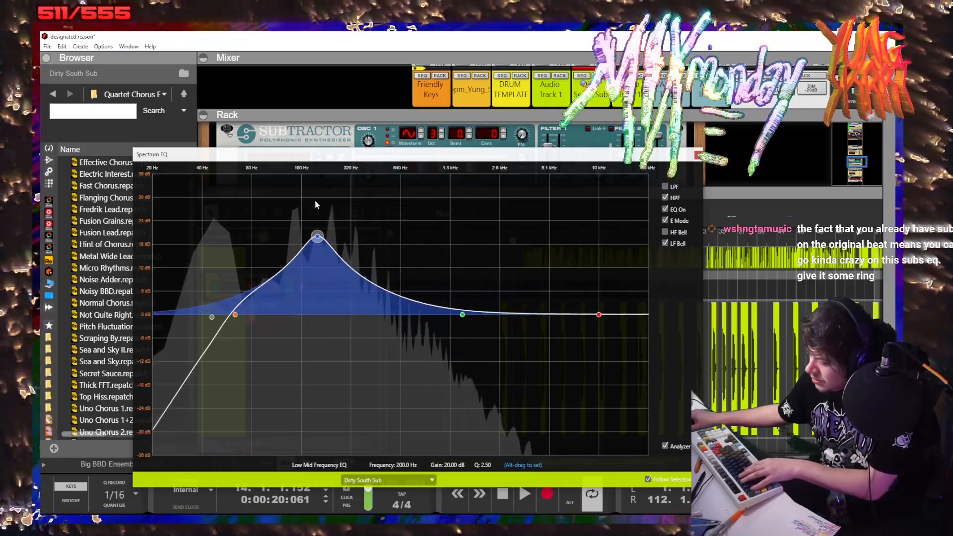
# - Cut the low mid to -11.75 dB and the low band to -8.89 dB, with the high pass at 95 Hz and the high mid boosted about 6 dB
pyautogui.moveTo(293, 222); pyautogui.dragTo(292, 307)
pyautogui.moveTo(290, 344); pyautogui.dragTo(292, 376)
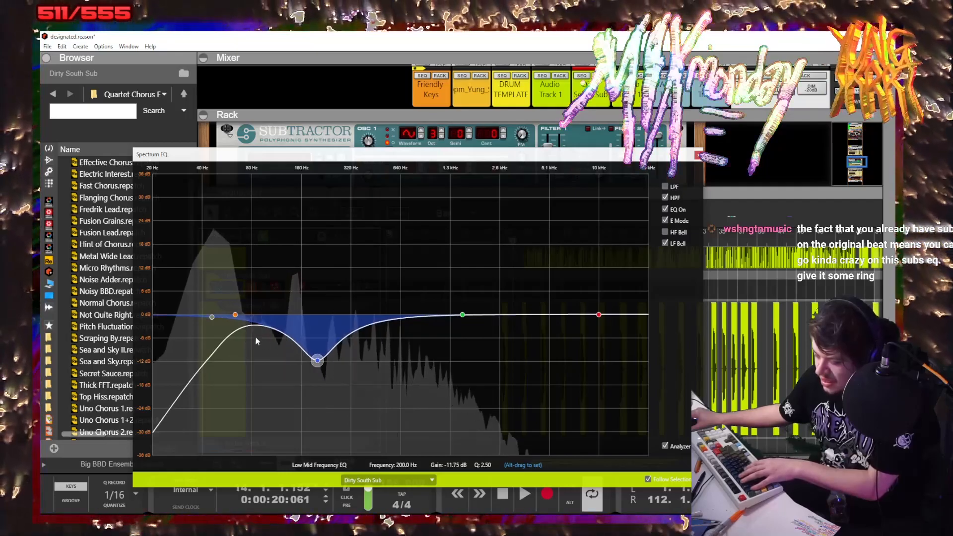
pyautogui.moveTo(236, 315); pyautogui.dragTo(248, 316)
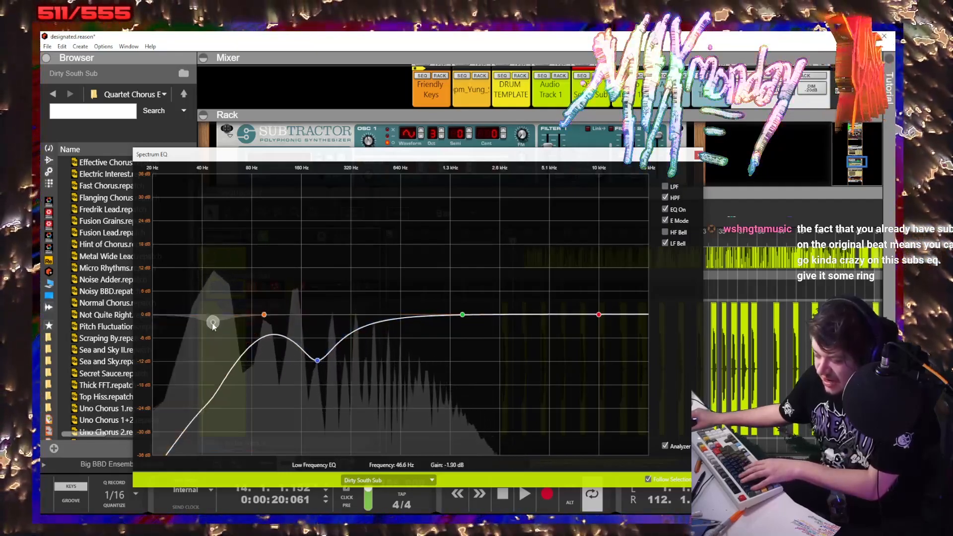
pyautogui.moveTo(460, 312); pyautogui.dragTo(460, 270)
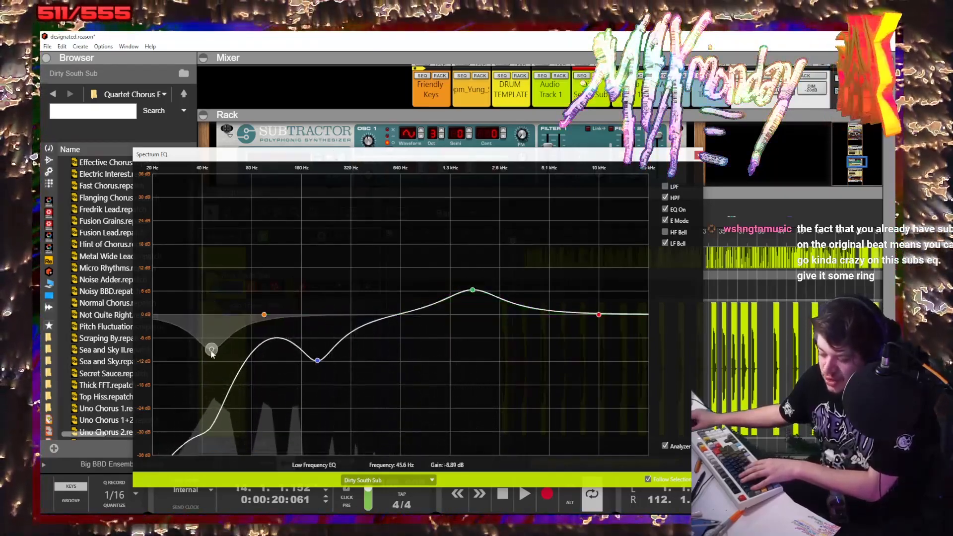
# - Return the low mid band to 0 dB at 200 Hz and bring the high mid band down to nearly 0 dB around 600 Hz
pyautogui.moveTo(195, 160); pyautogui.dragTo(359, 282)
pyautogui.moveTo(510, 295); pyautogui.dragTo(410, 323)
pyautogui.moveTo(355, 366); pyautogui.dragTo(304, 320)
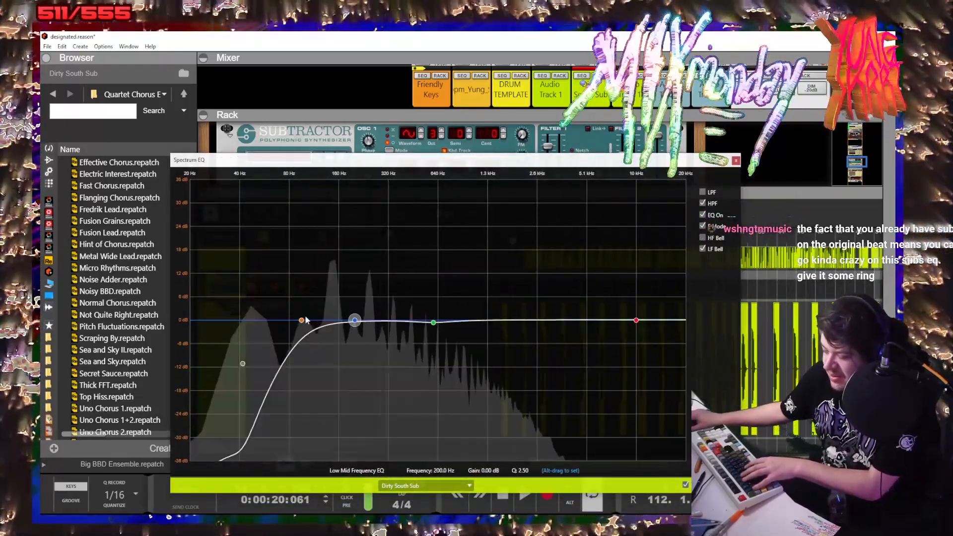
# - Turn off the high pass filter and sweep boosts with the high mid band, leaving it at 2.07 kHz and -0.63 dB
pyautogui.click(301, 320)
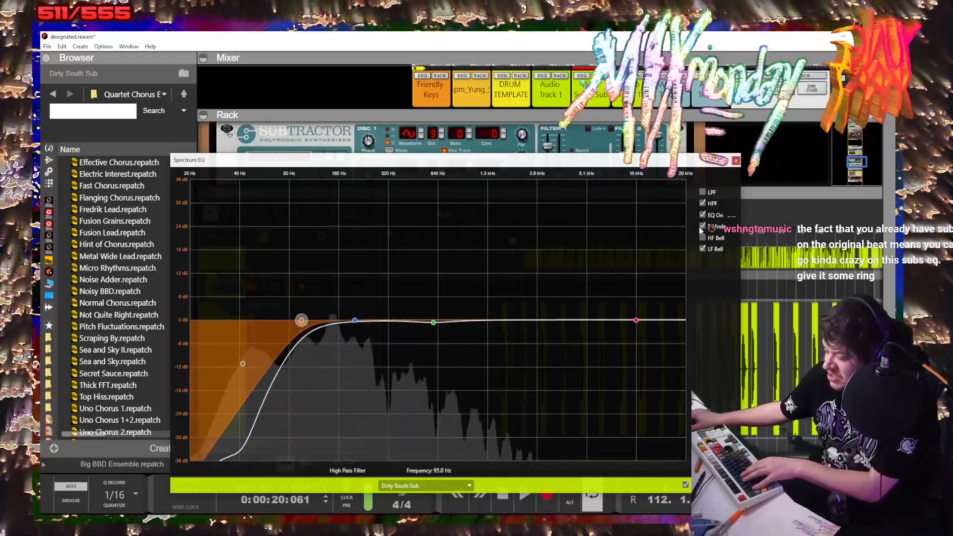
pyautogui.click(702, 203)
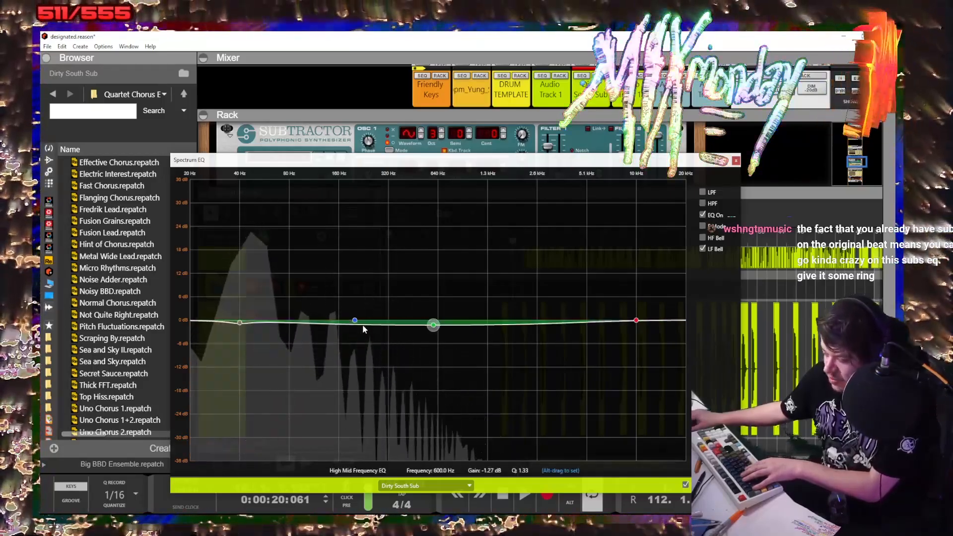
pyautogui.moveTo(432, 323); pyautogui.dragTo(432, 318)
pyautogui.moveTo(405, 265); pyautogui.dragTo(691, 16)
pyautogui.moveTo(691, 139); pyautogui.dragTo(549, 276)
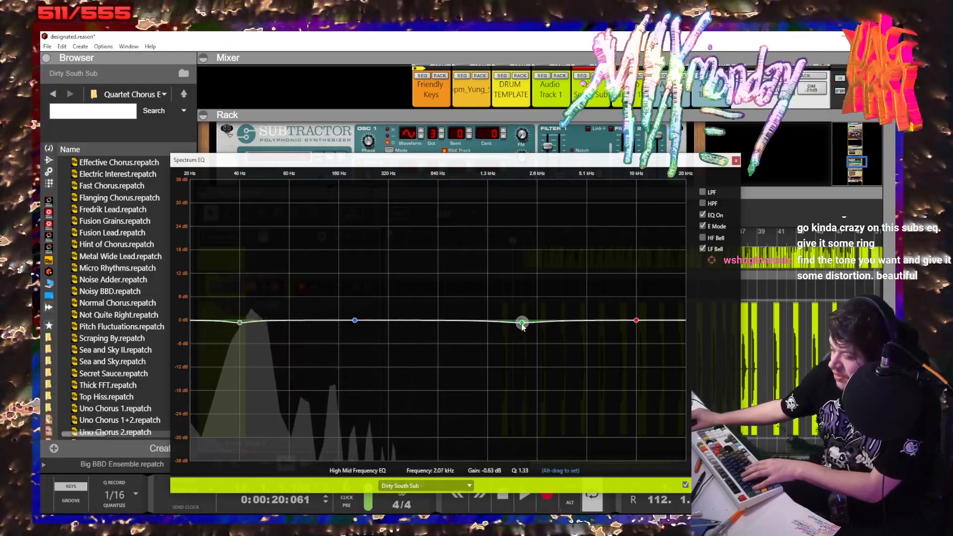
# - Turn LF Bell off to try low shelf boosts such as 12.70 dB at 183.7 Hz, and try a high shelf with the high band
pyautogui.moveTo(240, 322); pyautogui.dragTo(425, 249)
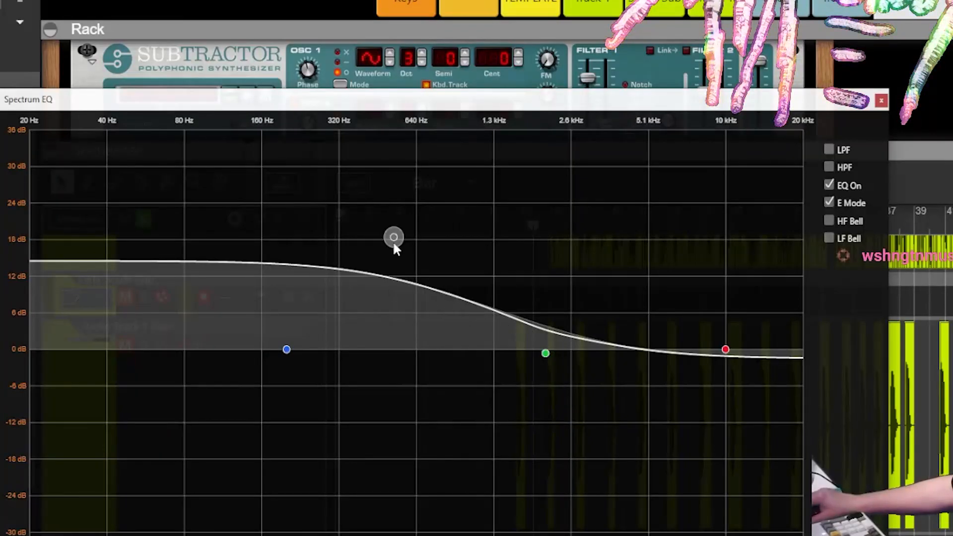
pyautogui.moveTo(394, 243); pyautogui.dragTo(391, 207)
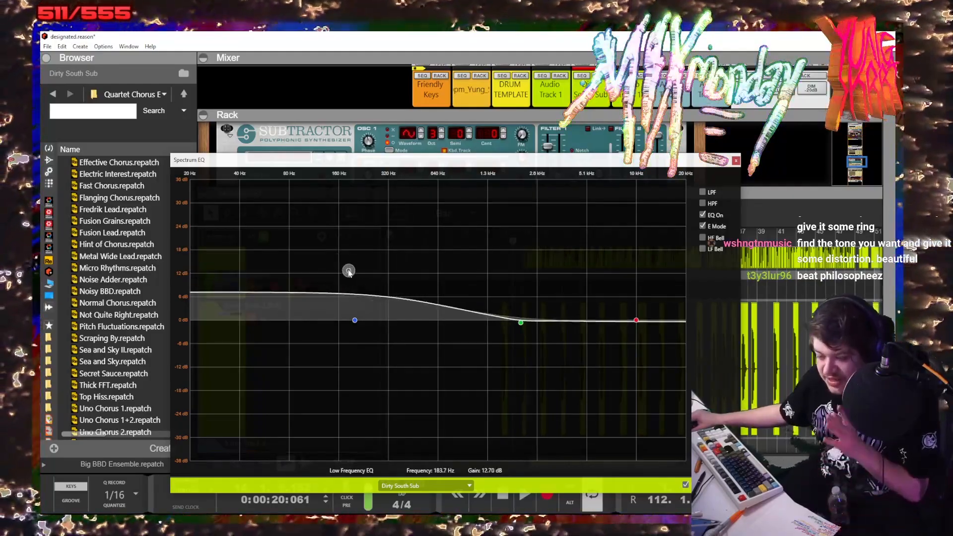
pyautogui.moveTo(352, 287); pyautogui.dragTo(350, 300)
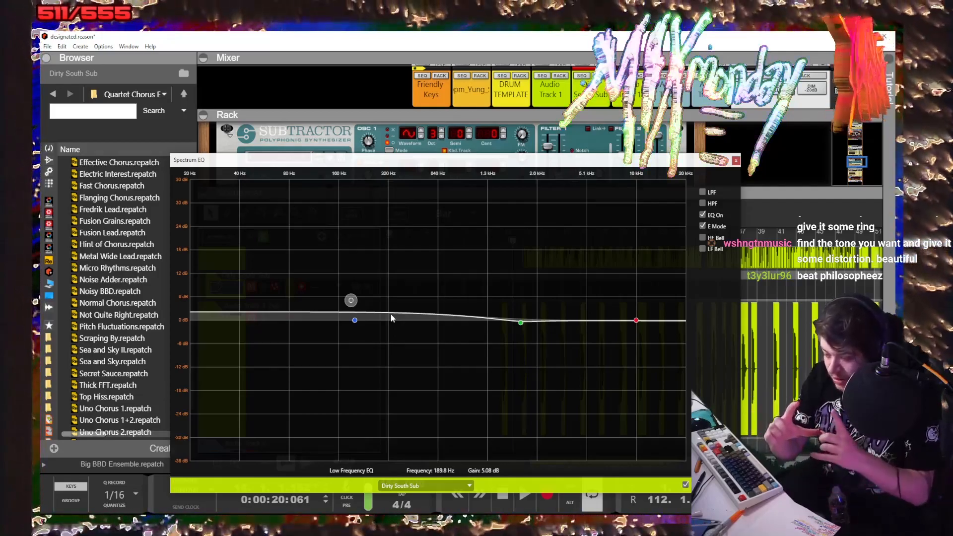
pyautogui.moveTo(350, 301); pyautogui.dragTo(361, 244)
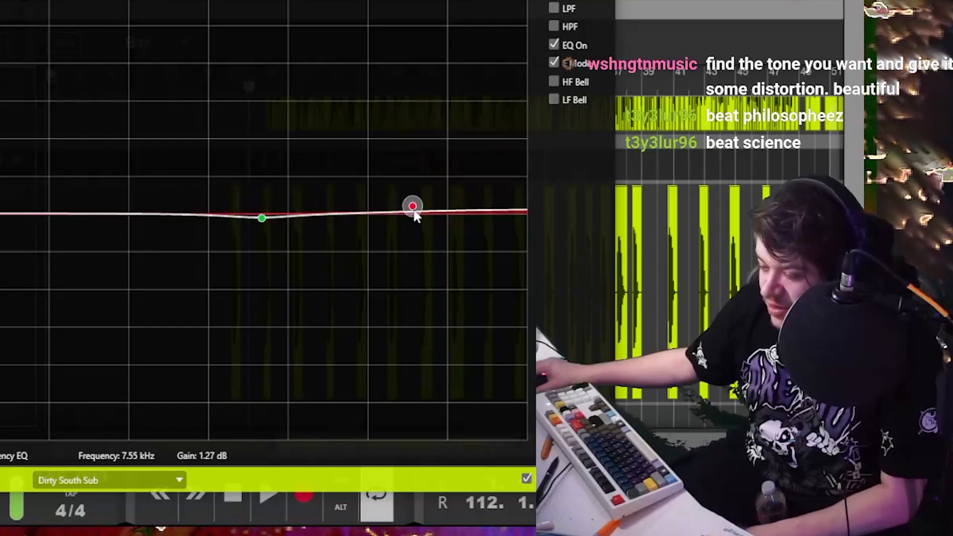
pyautogui.moveTo(412, 207); pyautogui.dragTo(368, 29)
pyautogui.moveTo(368, 148); pyautogui.dragTo(443, 223)
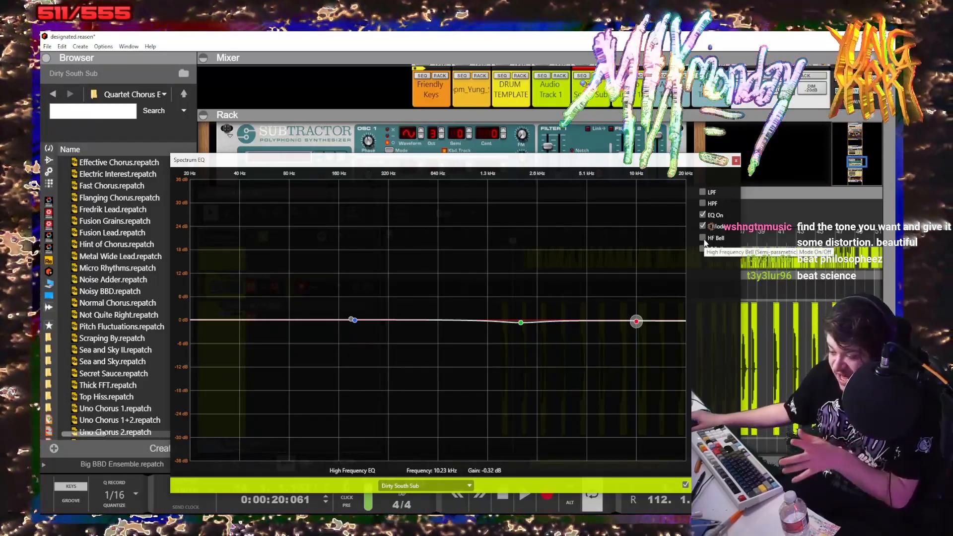
# - Turn on HF Bell, sweep a 20 dB high band boost from 4.86 kHz down to 1.50 kHz and flatten the band again
pyautogui.moveTo(639, 323); pyautogui.dragTo(586, 241)
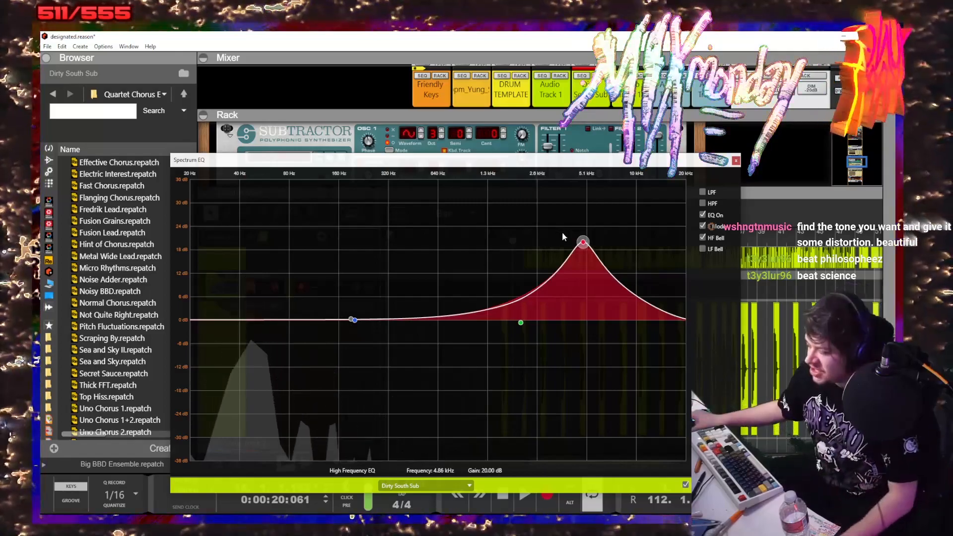
pyautogui.moveTo(584, 243); pyautogui.dragTo(531, 317)
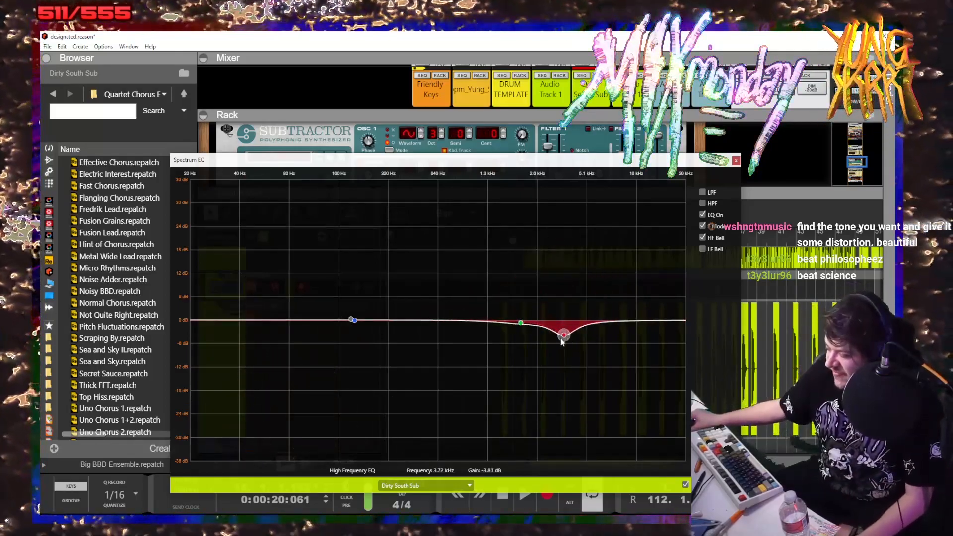
pyautogui.moveTo(557, 281)
pyautogui.mouseDown()
pyautogui.moveTo(559, 268)
pyautogui.moveTo(498, 238)
pyautogui.moveTo(549, 236)
pyautogui.moveTo(615, 265)
pyautogui.mouseUp()
pyautogui.moveTo(610, 309); pyautogui.dragTo(483, 223)
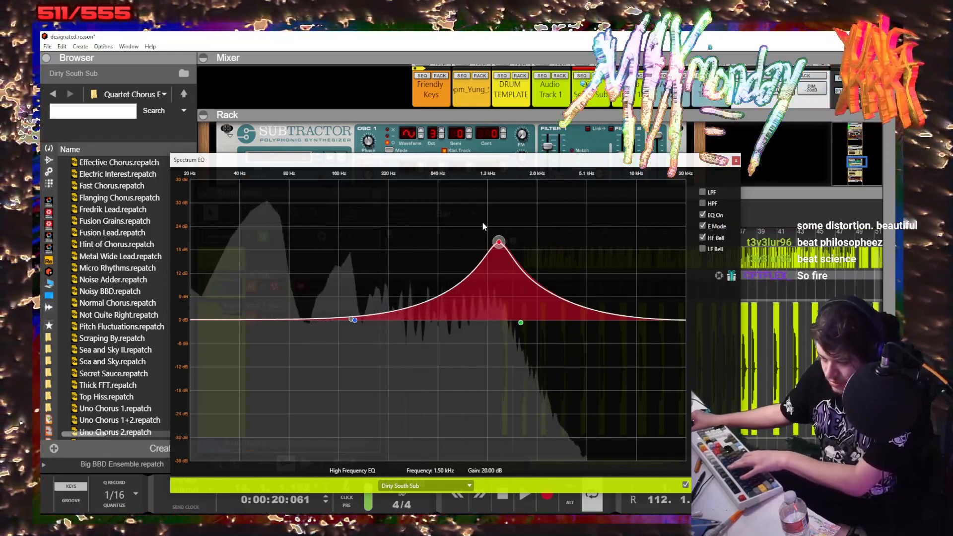
pyautogui.moveTo(483, 224); pyautogui.dragTo(493, 325)
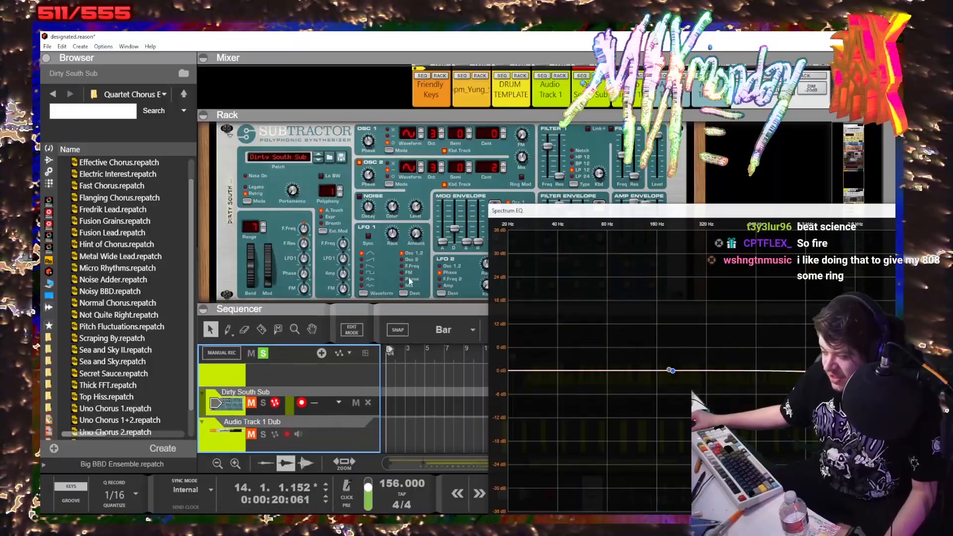
# - Move the Spectrum EQ clear of the rack and review the MClass Compressor's threshold, ratio, attack, release, input gain and output gain
pyautogui.scroll(-4, 409, 281)
pyautogui.moveTo(513, 215); pyautogui.dragTo(518, 285)
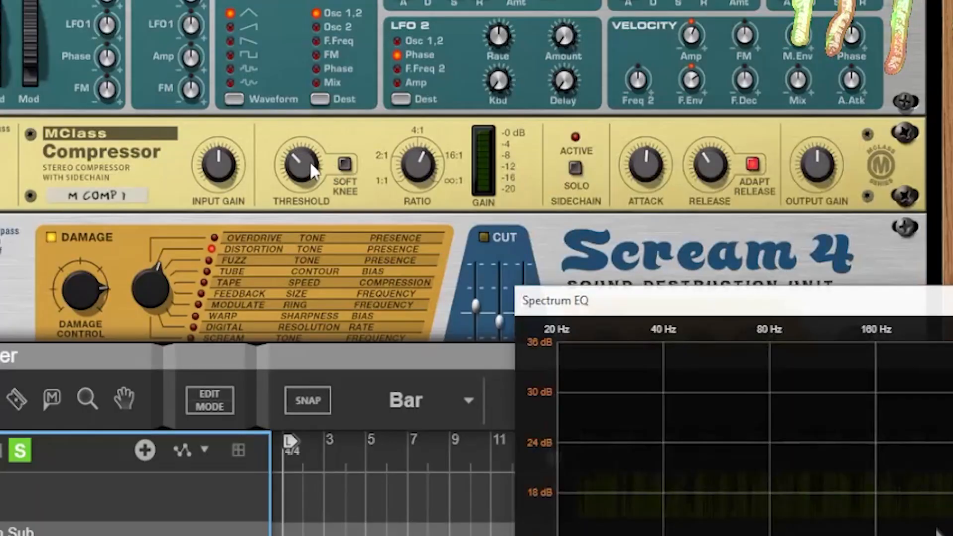
pyautogui.click(314, 167)
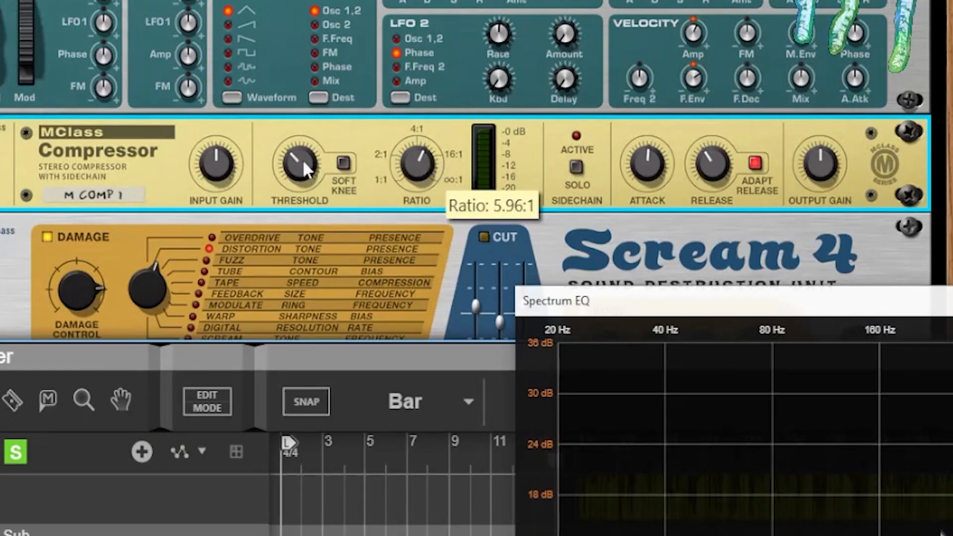
pyautogui.moveTo(420, 161)
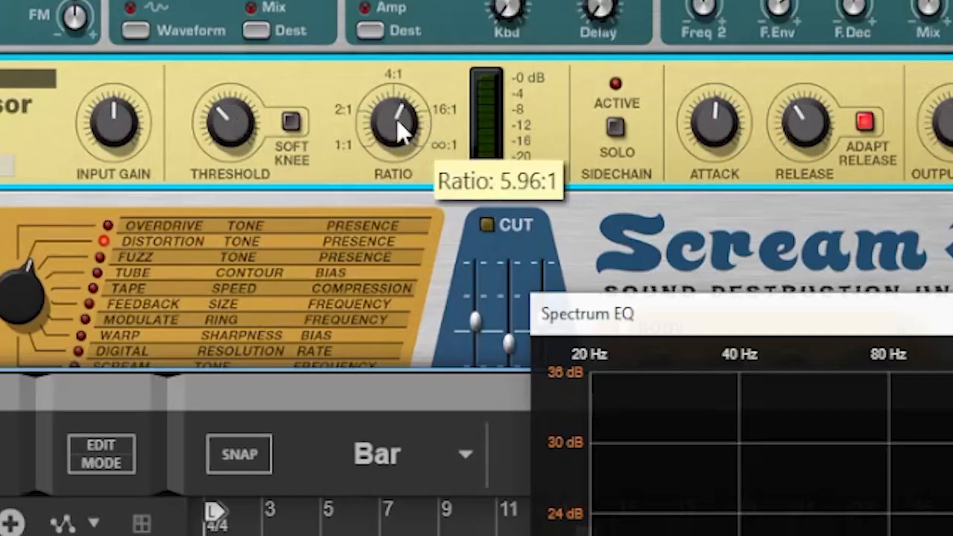
pyautogui.moveTo(714, 124)
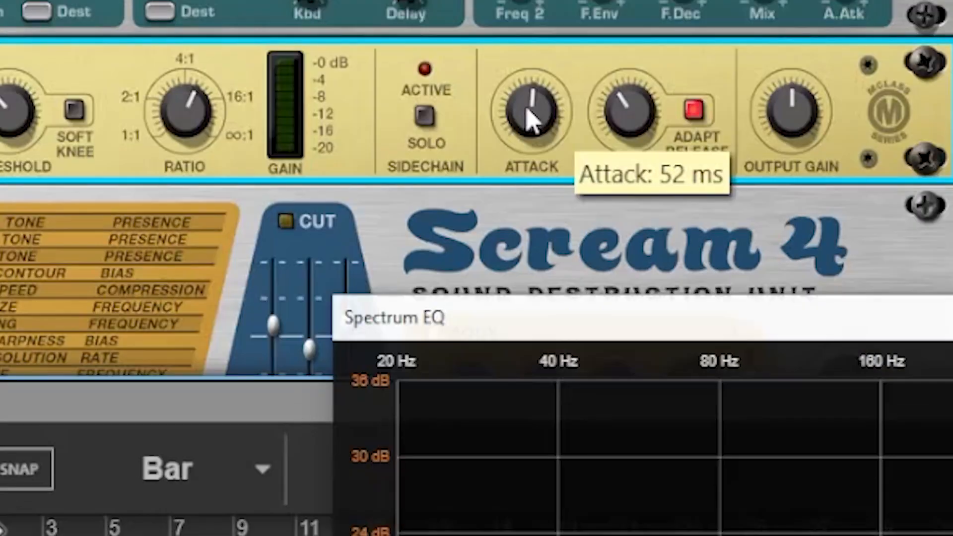
pyautogui.moveTo(644, 119)
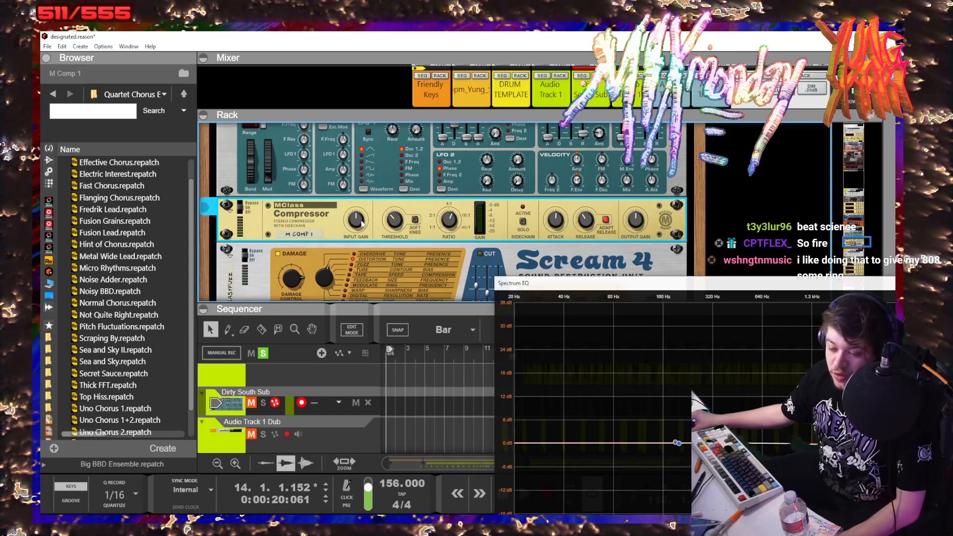
pyautogui.moveTo(361, 223)
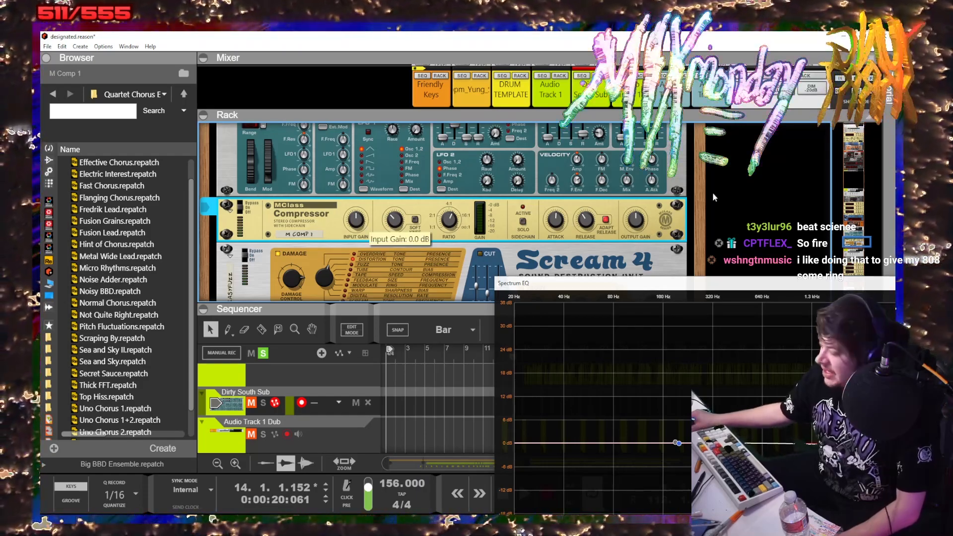
pyautogui.moveTo(641, 226)
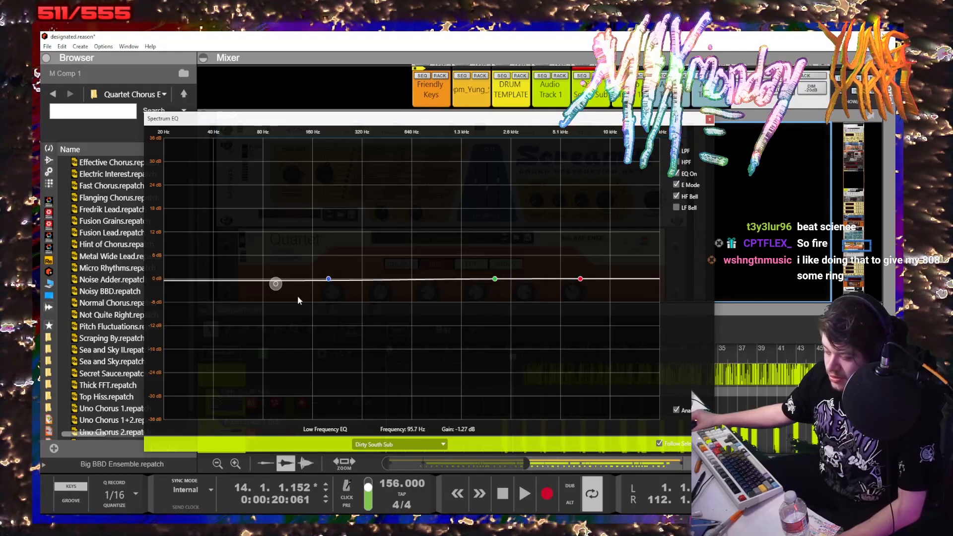
# - Sweep the low band as a shelf, turn LF Bell back on and try a bell boost before resetting the band to 0 dB
pyautogui.moveTo(300, 313); pyautogui.dragTo(555, 402)
pyautogui.moveTo(452, 347); pyautogui.dragTo(422, 198)
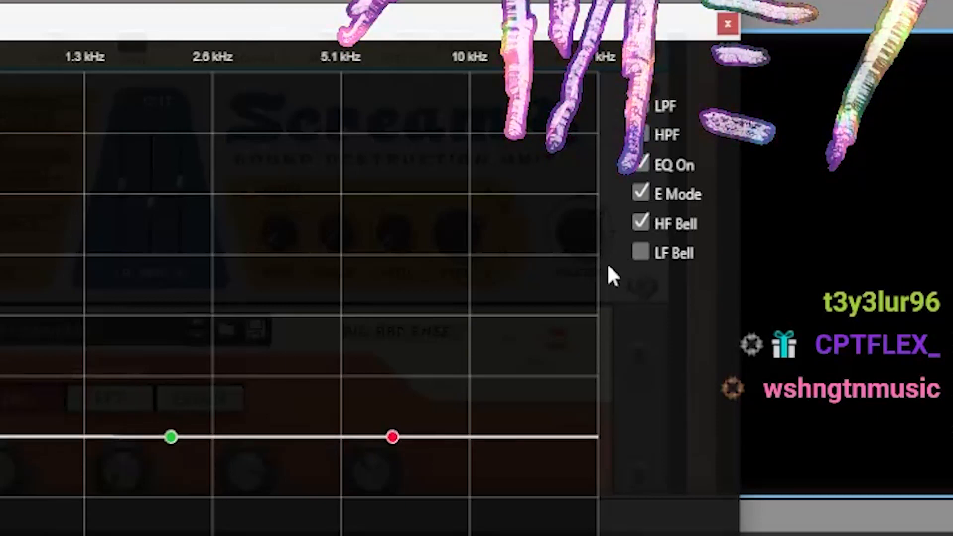
pyautogui.click(647, 250)
pyautogui.moveTo(227, 278); pyautogui.dragTo(255, 243)
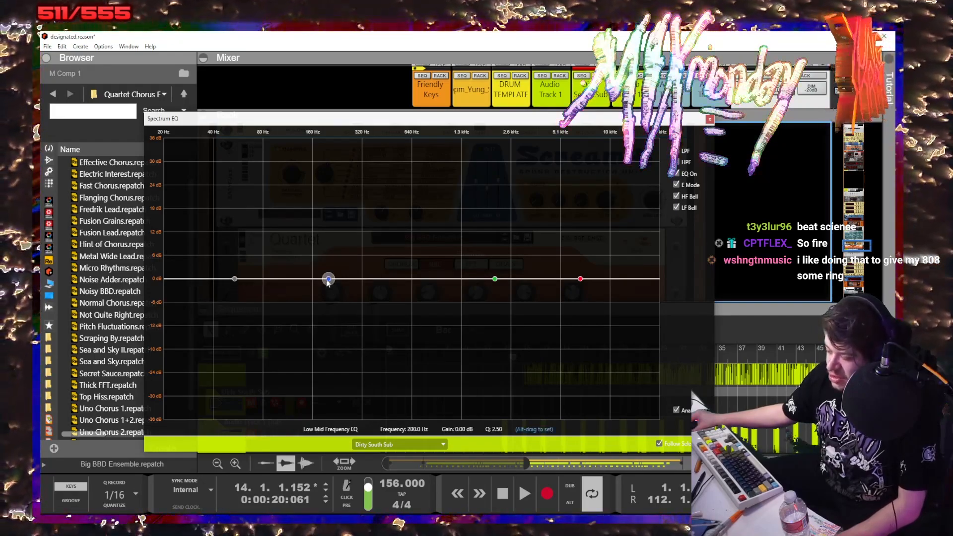
# - With E Mode off, try a 13.97 dB low mid boost at 380.2 Hz, flatten it and move the high mid band to 2.31 kHz
pyautogui.moveTo(329, 234); pyautogui.dragTo(376, 223)
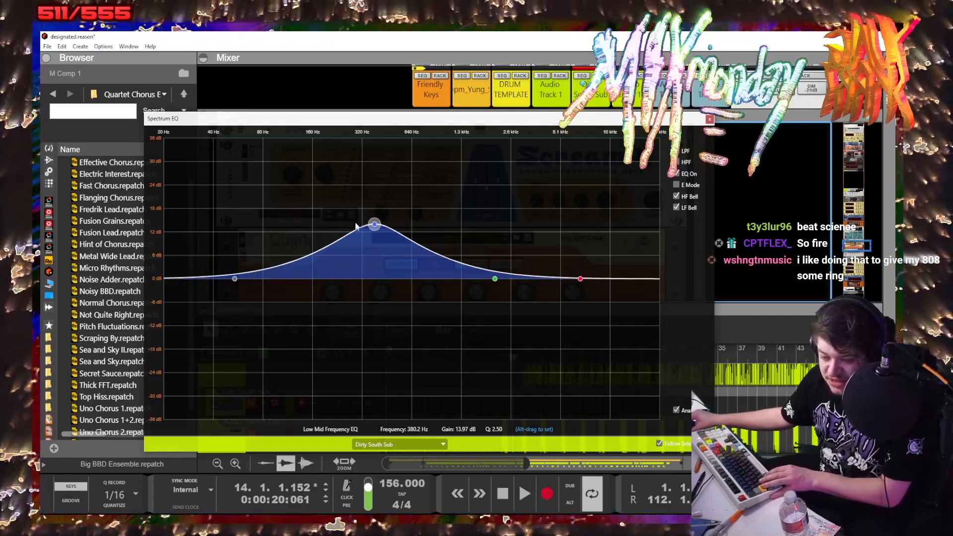
pyautogui.moveTo(374, 225); pyautogui.dragTo(337, 279)
pyautogui.moveTo(494, 278)
pyautogui.mouseDown()
pyautogui.moveTo(478, 207)
pyautogui.moveTo(404, 205)
pyautogui.moveTo(647, 171)
pyautogui.moveTo(468, 160)
pyautogui.moveTo(635, 166)
pyautogui.moveTo(394, 144)
pyautogui.moveTo(495, 144)
pyautogui.moveTo(527, 246)
pyautogui.moveTo(514, 282)
pyautogui.moveTo(505, 282)
pyautogui.mouseUp()
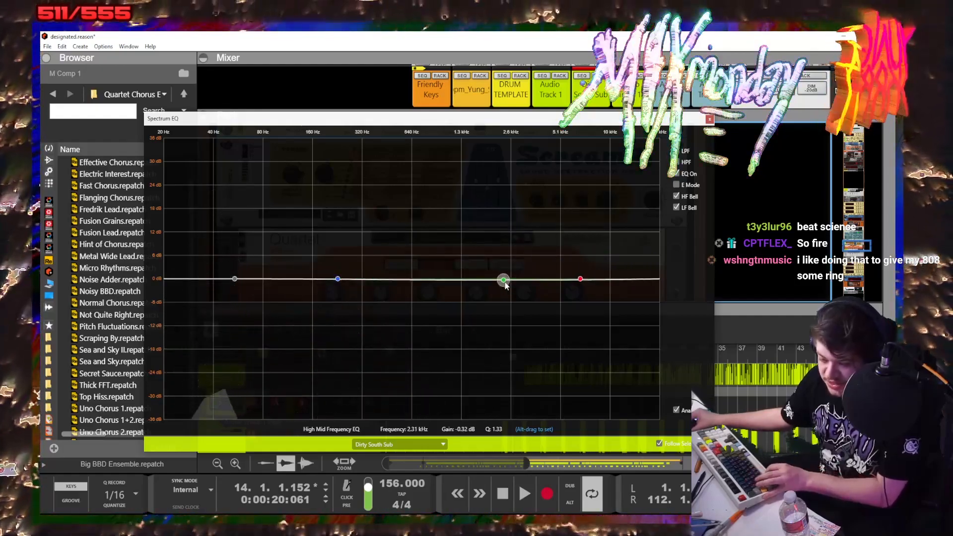
# - Compare the high band with HF Bell off and on, and set the high mid band's gain to 0 dB
pyautogui.click(675, 197)
pyautogui.moveTo(580, 279)
pyautogui.mouseDown()
pyautogui.moveTo(511, 202)
pyautogui.moveTo(574, 200)
pyautogui.moveTo(565, 388)
pyautogui.moveTo(573, 130)
pyautogui.moveTo(571, 385)
pyautogui.moveTo(573, 144)
pyautogui.moveTo(587, 279)
pyautogui.moveTo(580, 201)
pyautogui.moveTo(472, 198)
pyautogui.moveTo(510, 198)
pyautogui.moveTo(603, 276)
pyautogui.moveTo(594, 278)
pyautogui.mouseUp()
pyautogui.click(676, 197)
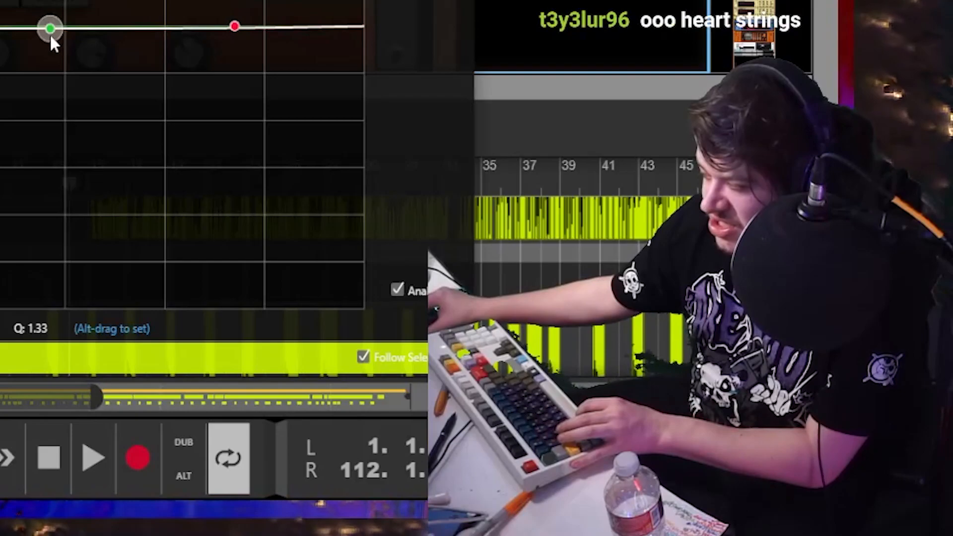
pyautogui.moveTo(51, 34); pyautogui.dragTo(51, 30)
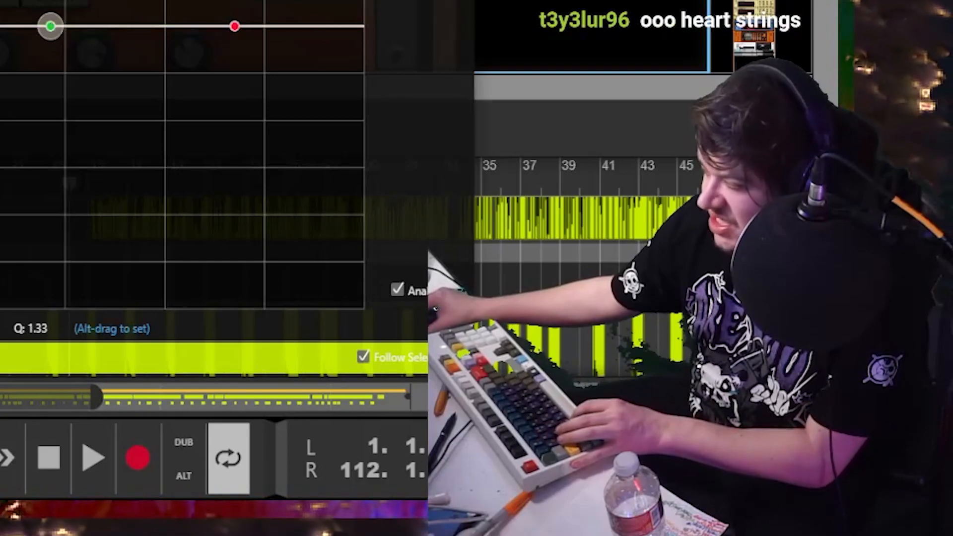